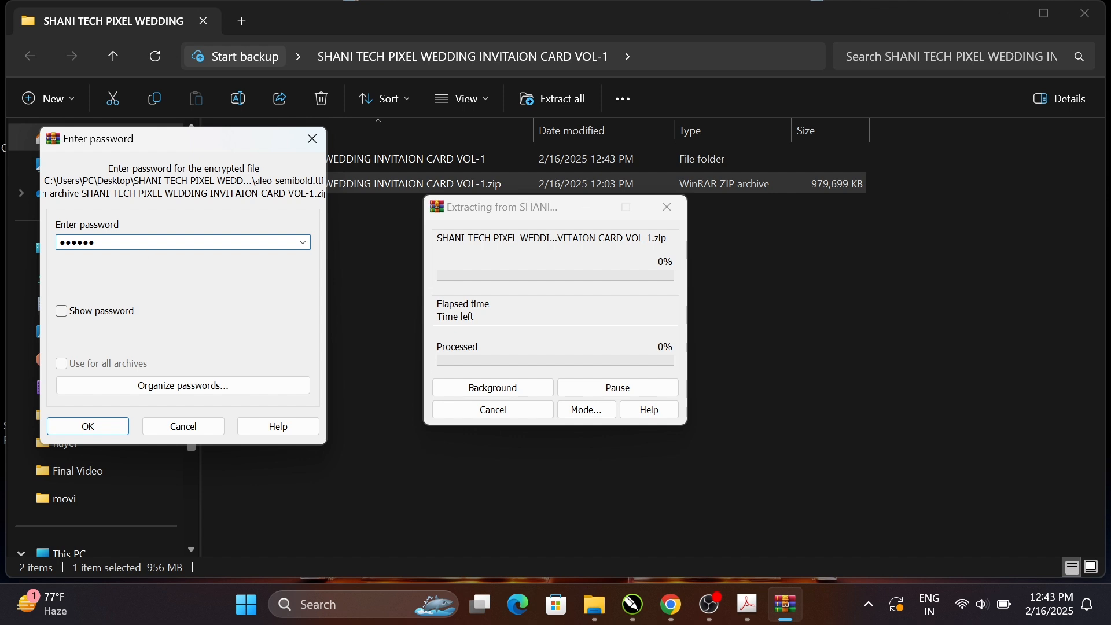
Confirm the archive password to extract the zip, and open the Font folder inside the extracted folder.
click(93, 432)
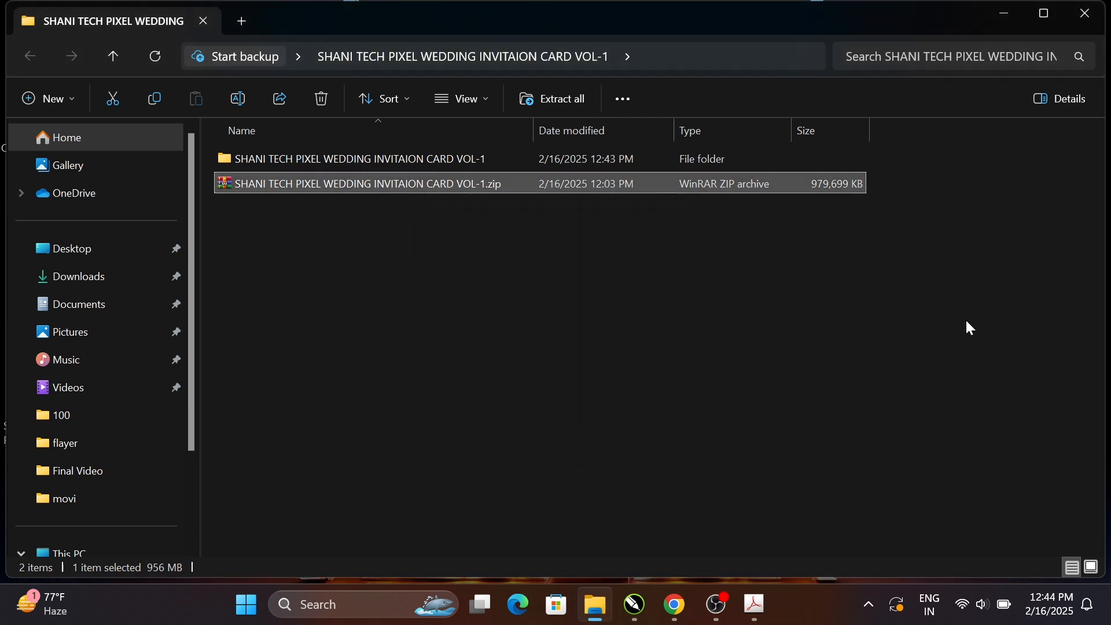
click(888, 333)
double_click(420, 166)
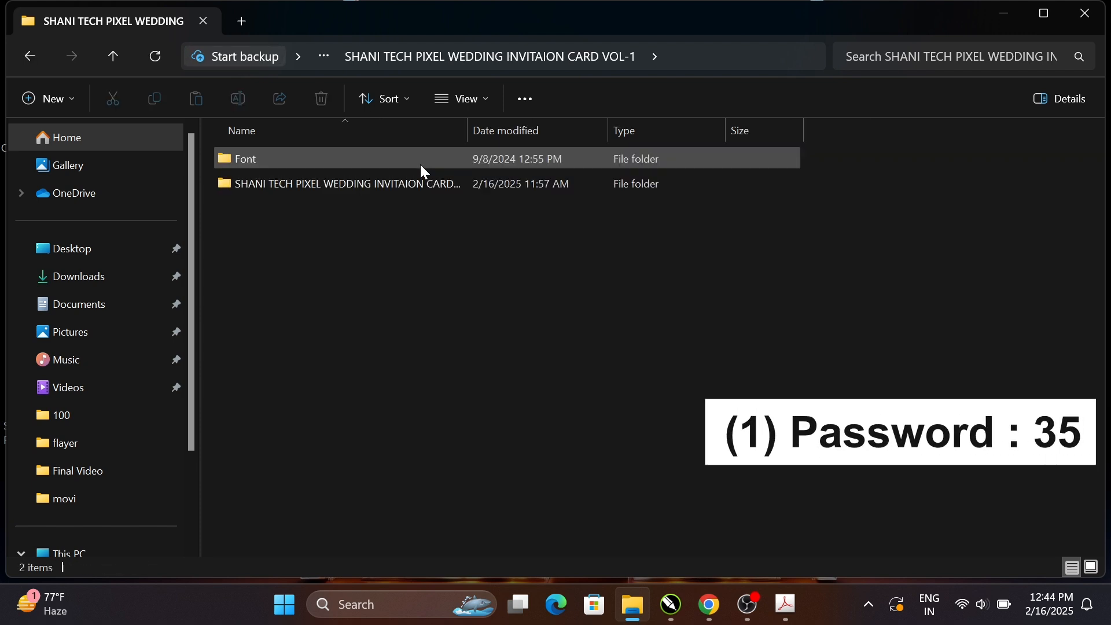
double_click(339, 168)
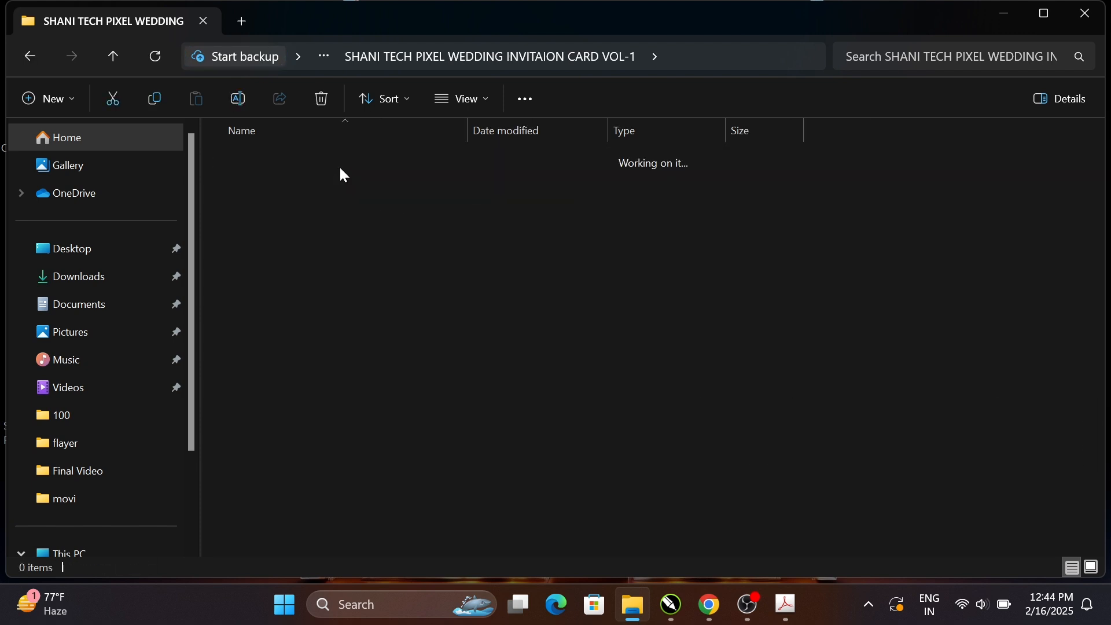
Install all the font files in the Font folder for all users, replacing already installed fonts for all current items.
click(297, 163)
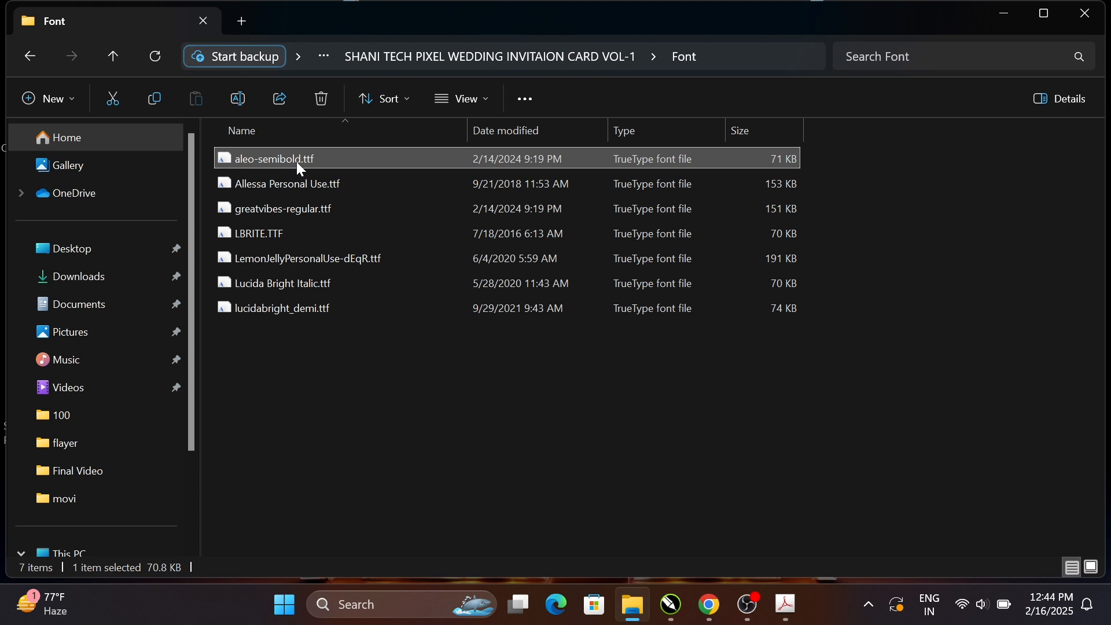
key(ctrl+a)
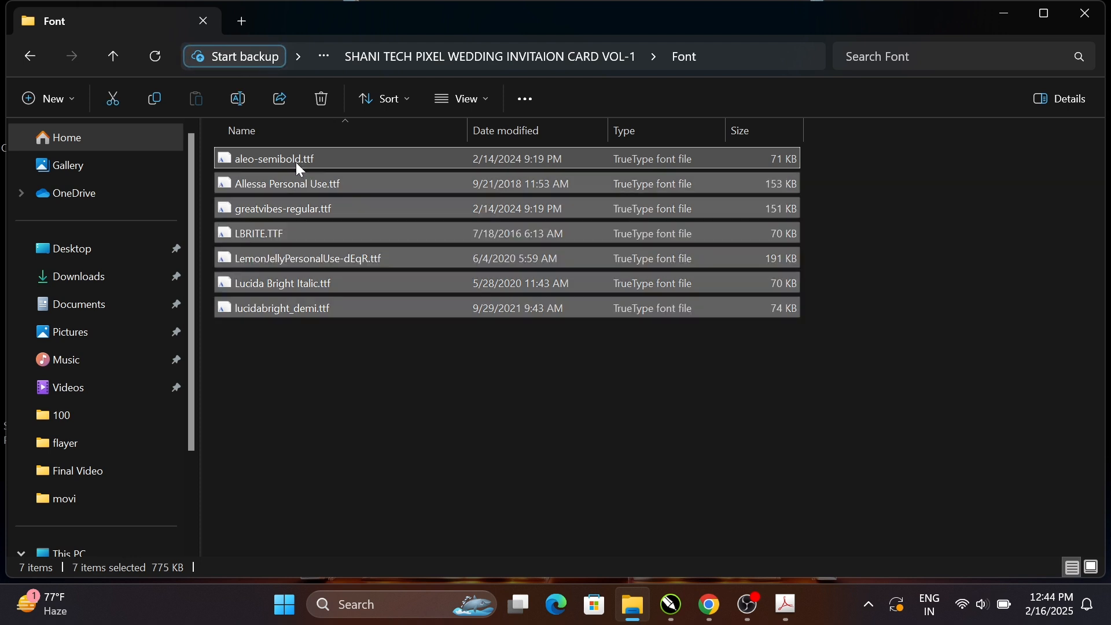
right_click(298, 163)
click(375, 497)
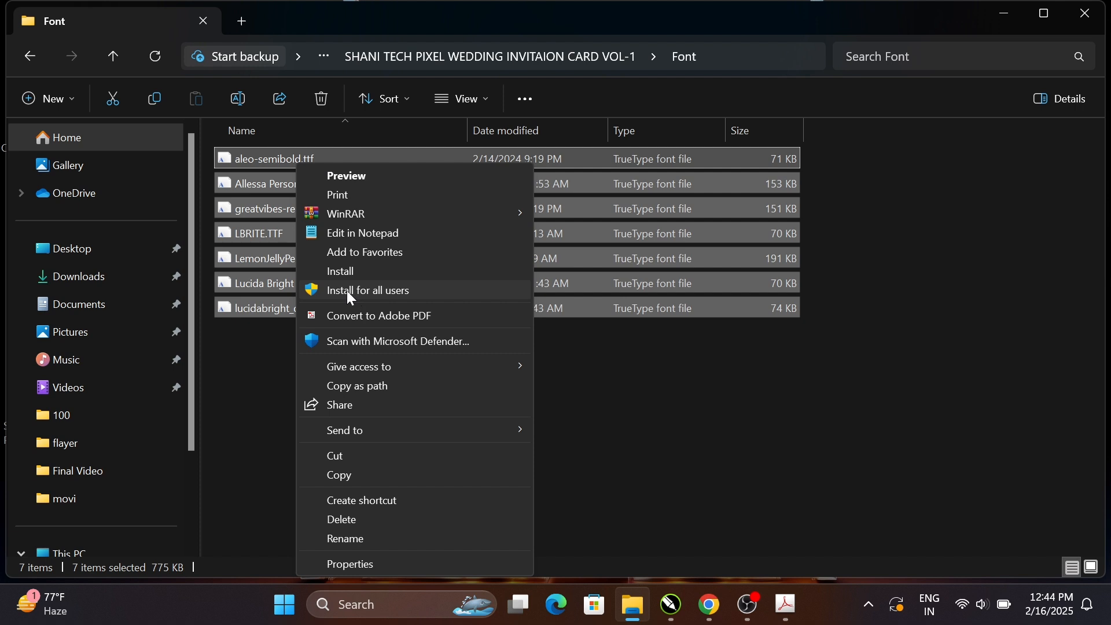
click(347, 291)
click(501, 316)
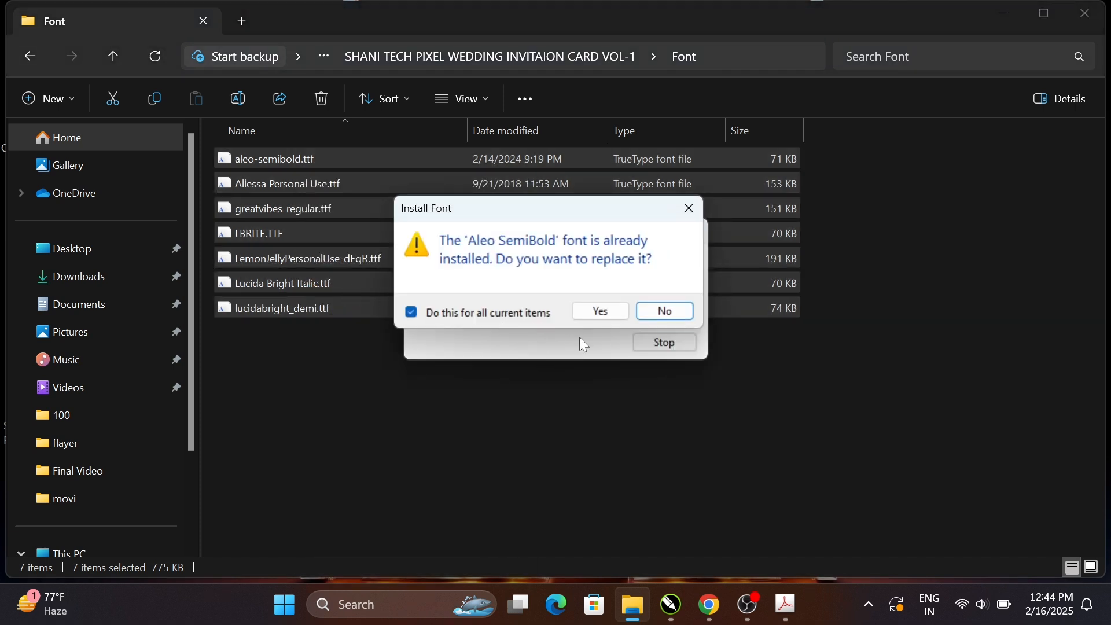
click(602, 313)
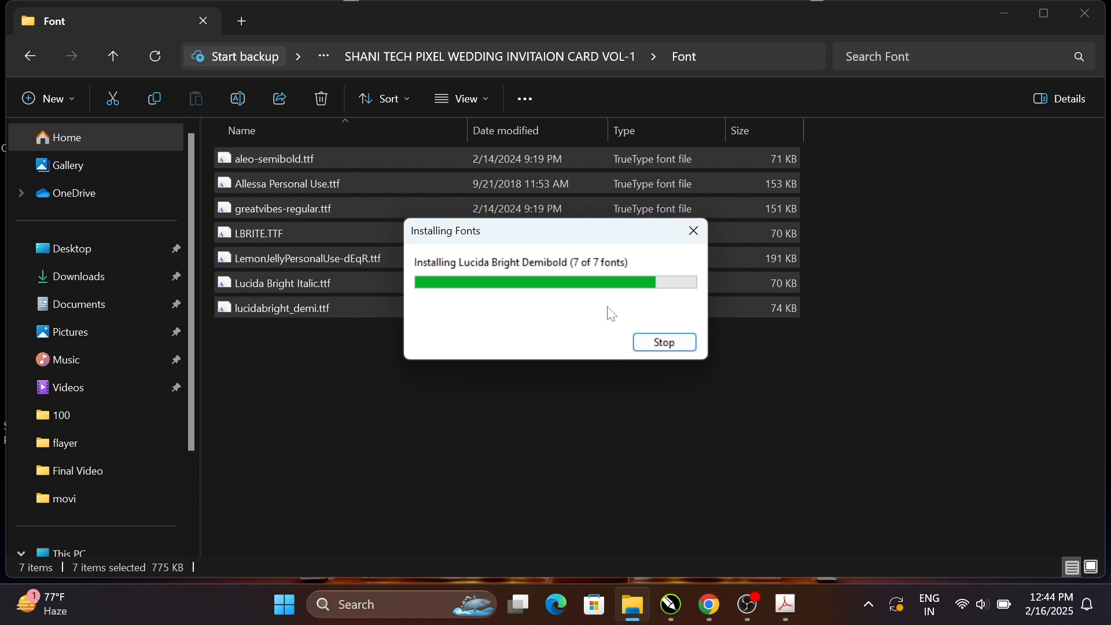
click(578, 362)
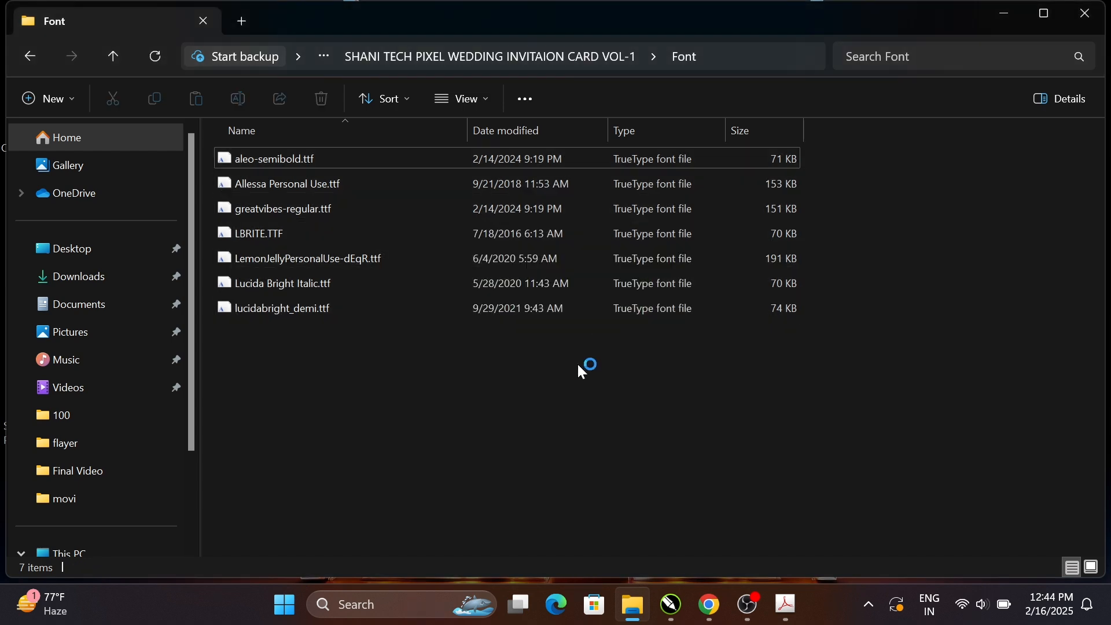
Open the SHANI TECH PIXEL WEDDING INVITAION CARD subfolder beside the Font folder and display its files as extra large icons.
click(114, 56)
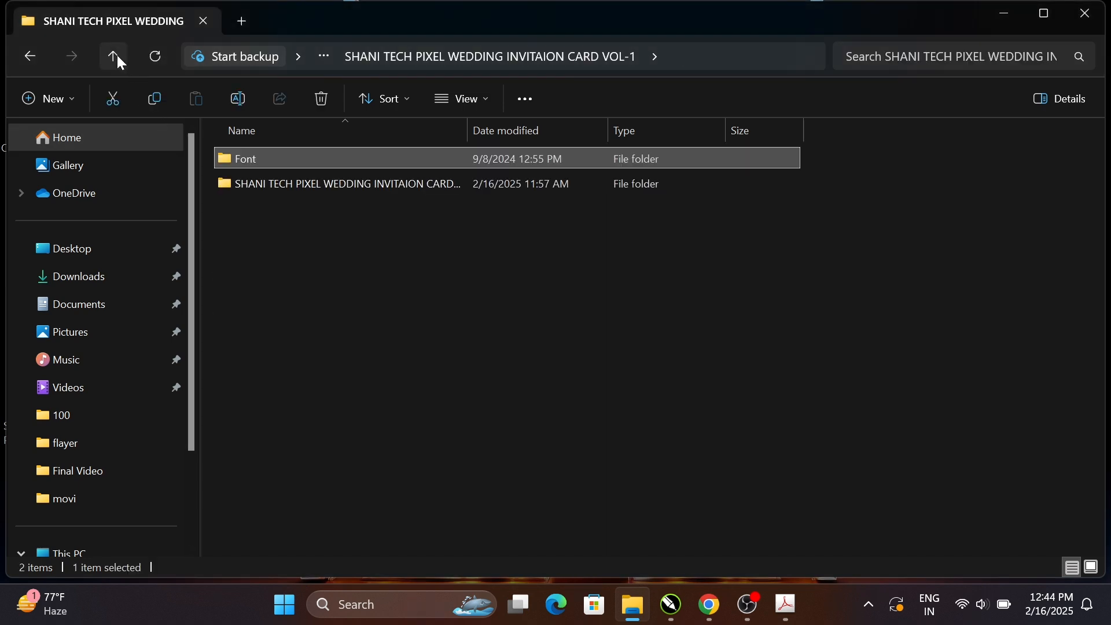
double_click(334, 190)
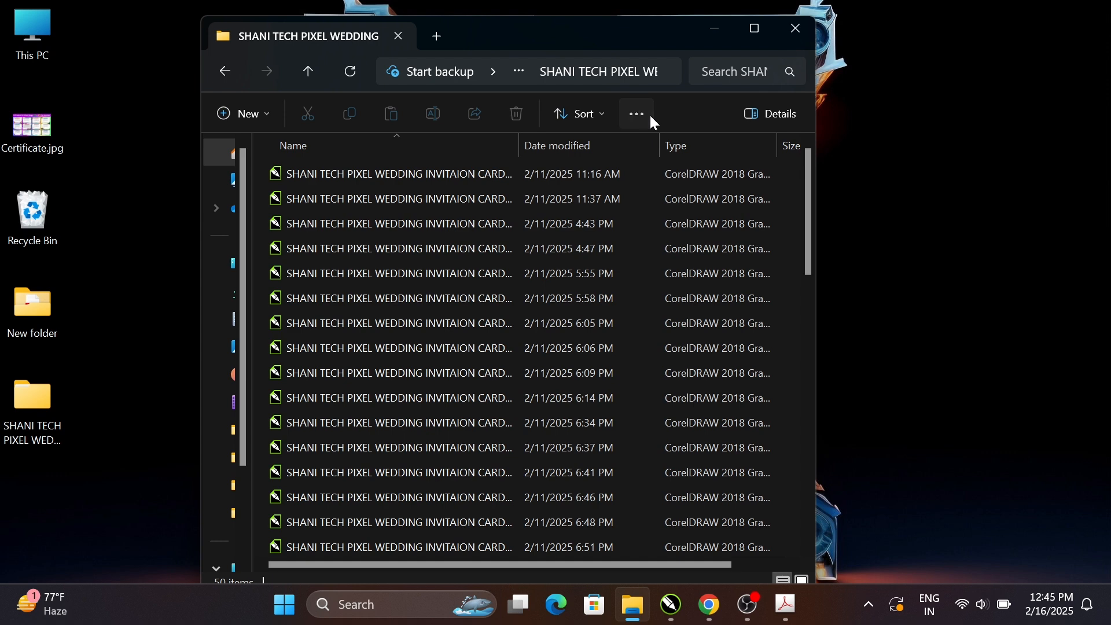
click(650, 115)
mouse_move(620, 154)
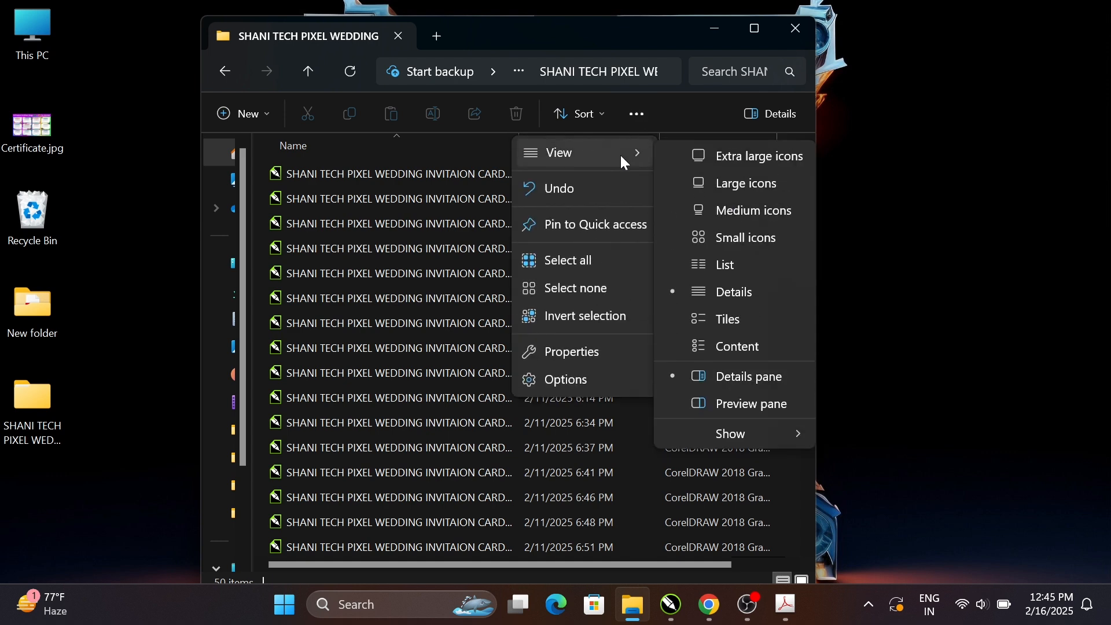
click(746, 156)
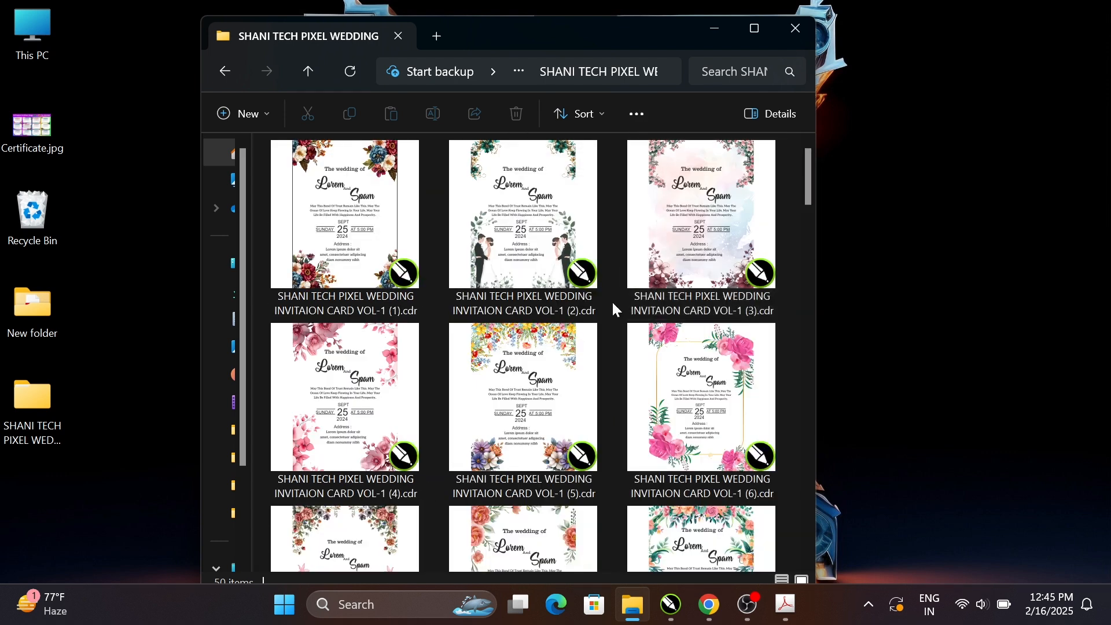
Browse the wedding card thumbnails through to the last file, enlarging the folder window to full size.
drag(808, 171, 820, 541)
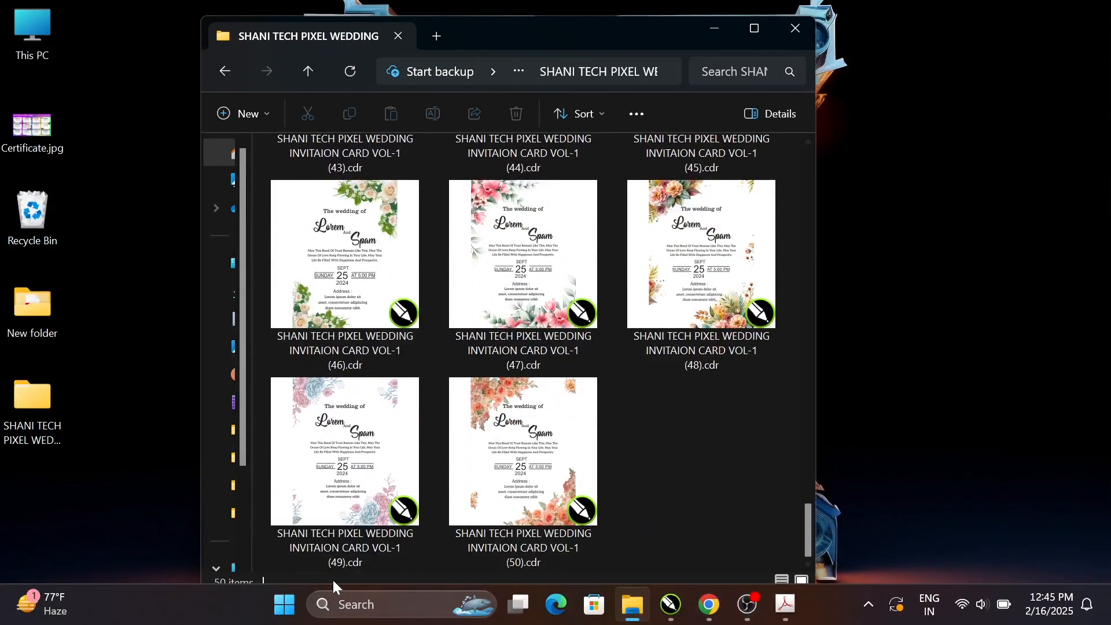
drag(497, 42, 495, 36)
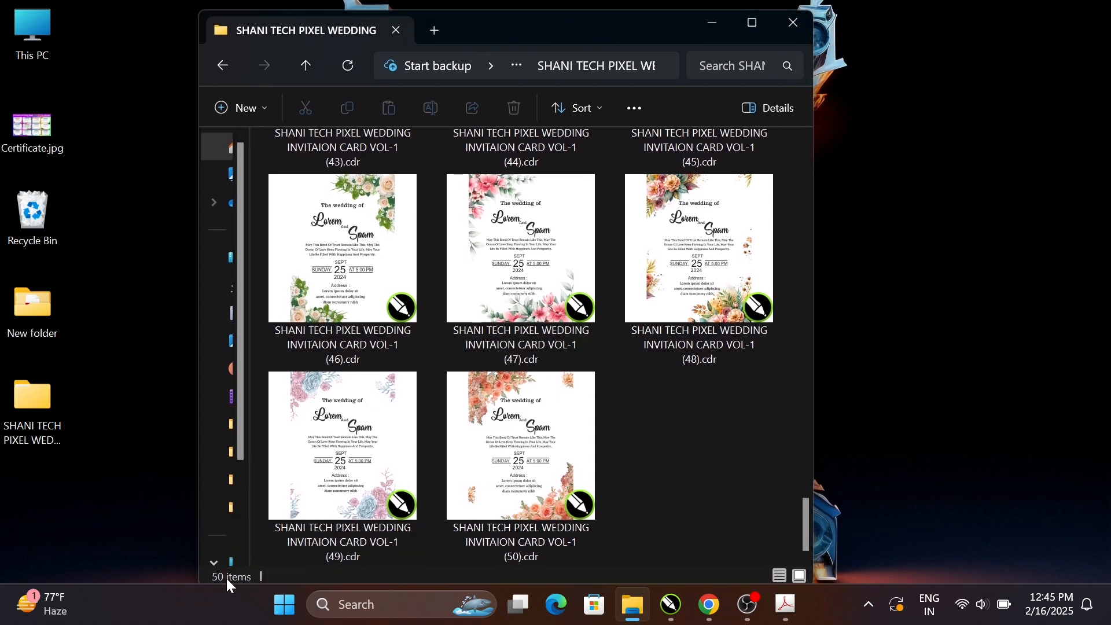
scroll(617, 388, up, 5)
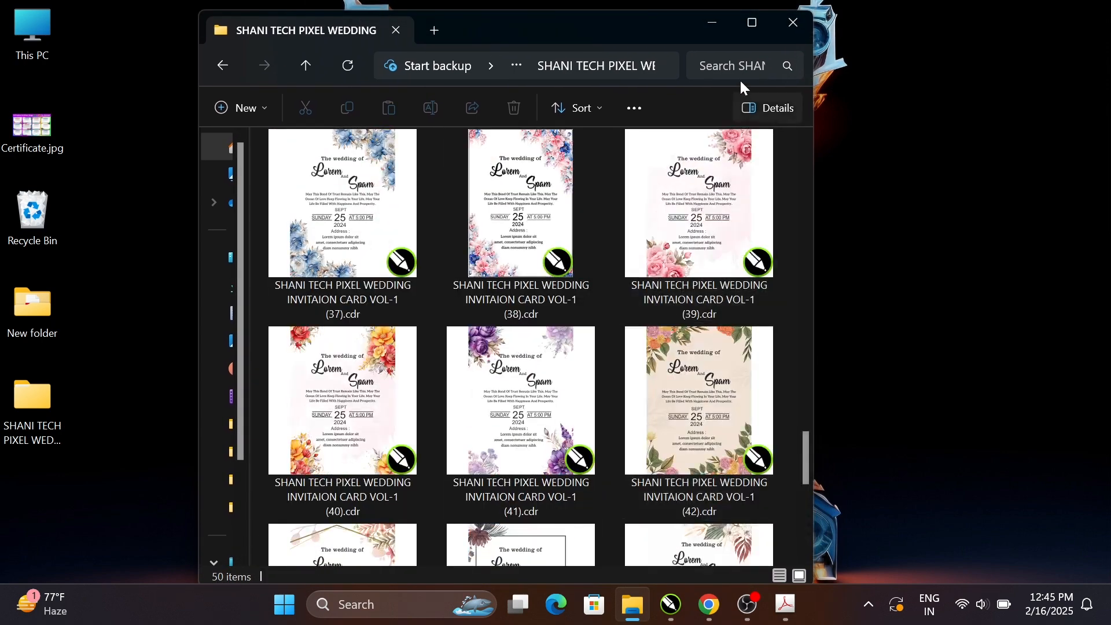
click(752, 29)
scroll(646, 272, up, 10)
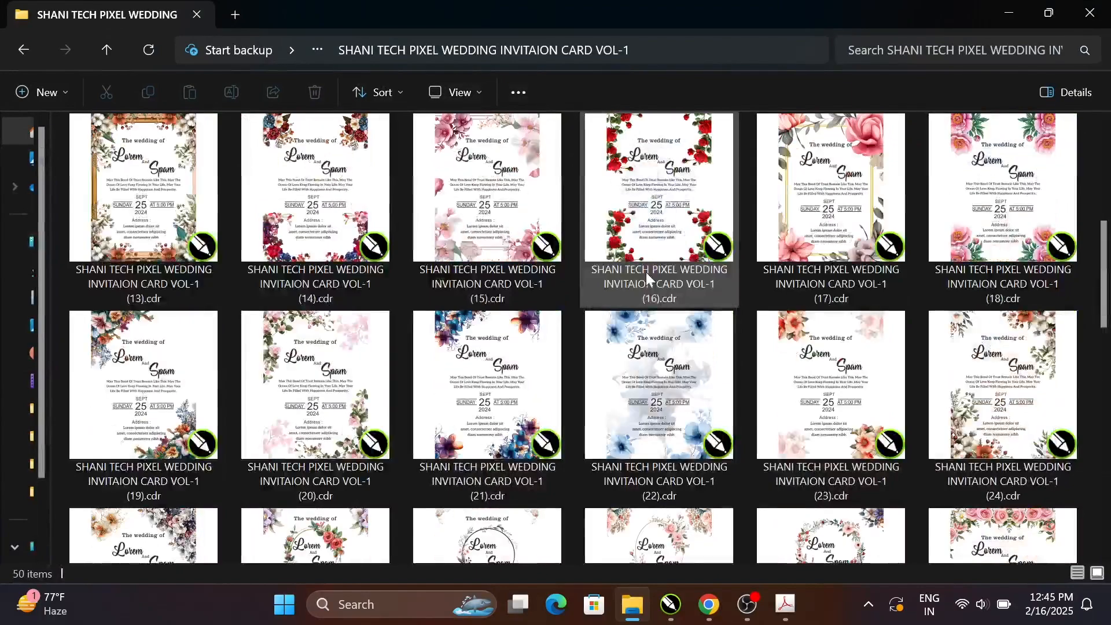
scroll(648, 272, down, 10)
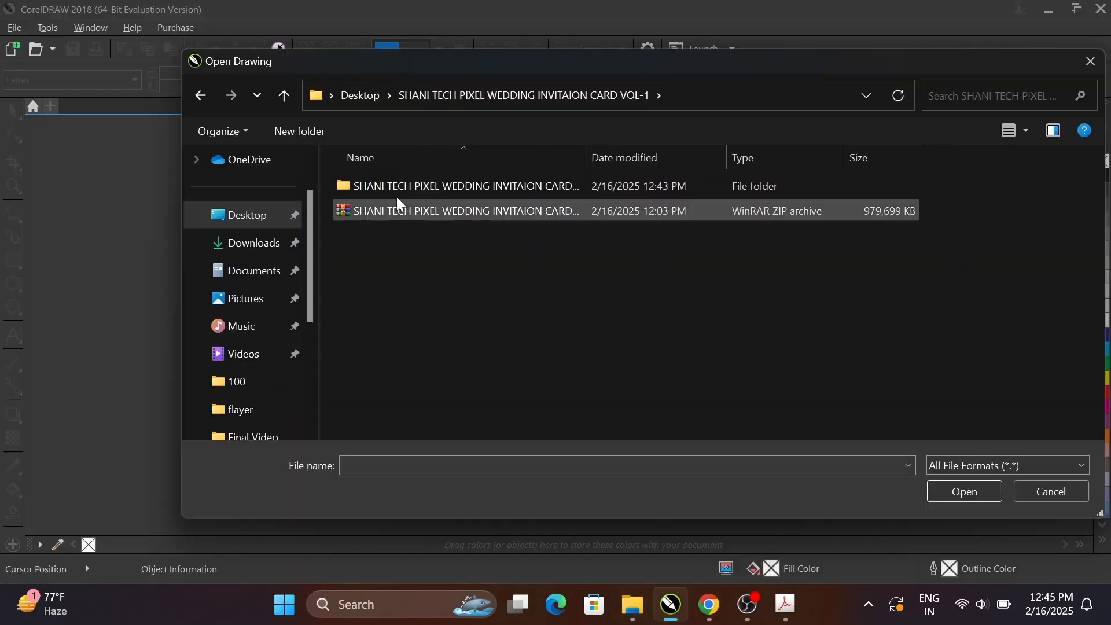
In CorelDRAW's Open Drawing dialog, browse to the extracted folder of card files and show them as extra large icons.
double_click(420, 185)
double_click(412, 186)
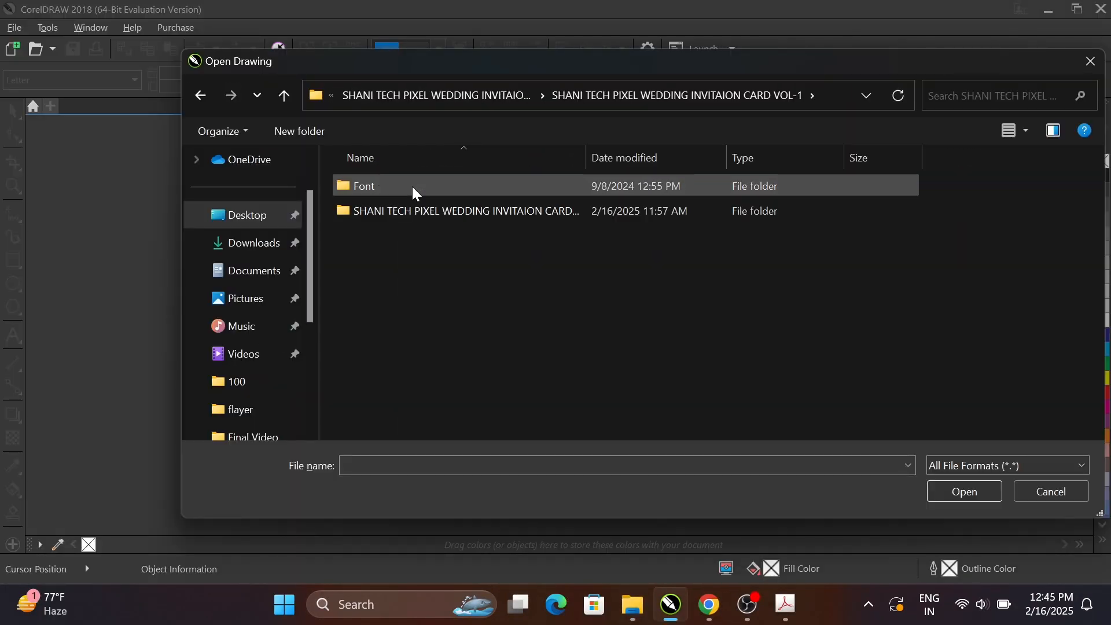
double_click(419, 214)
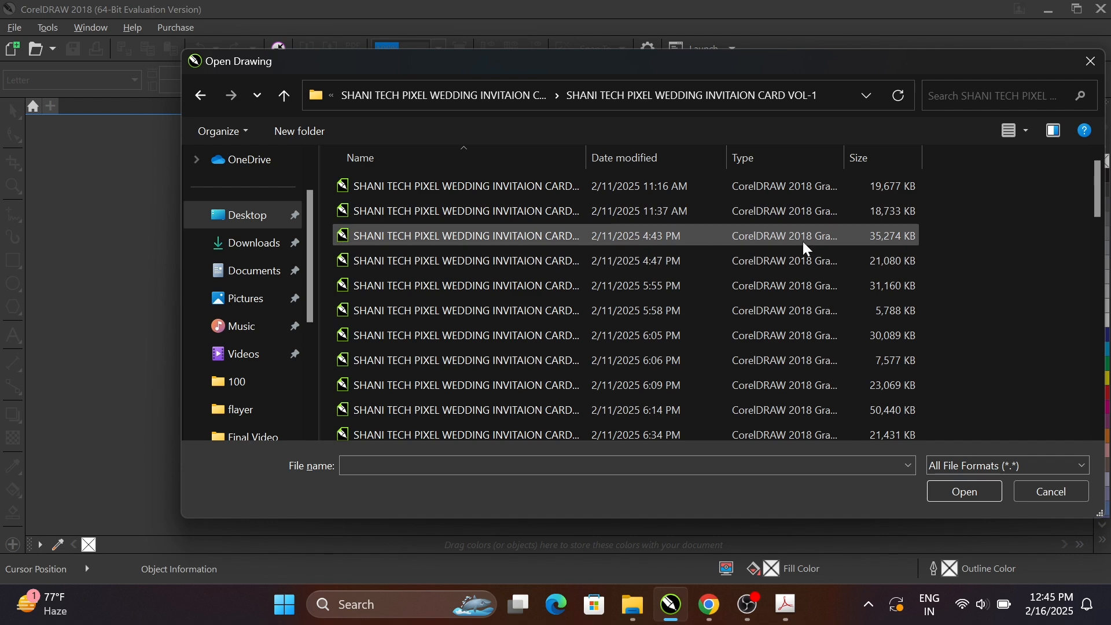
click(1025, 134)
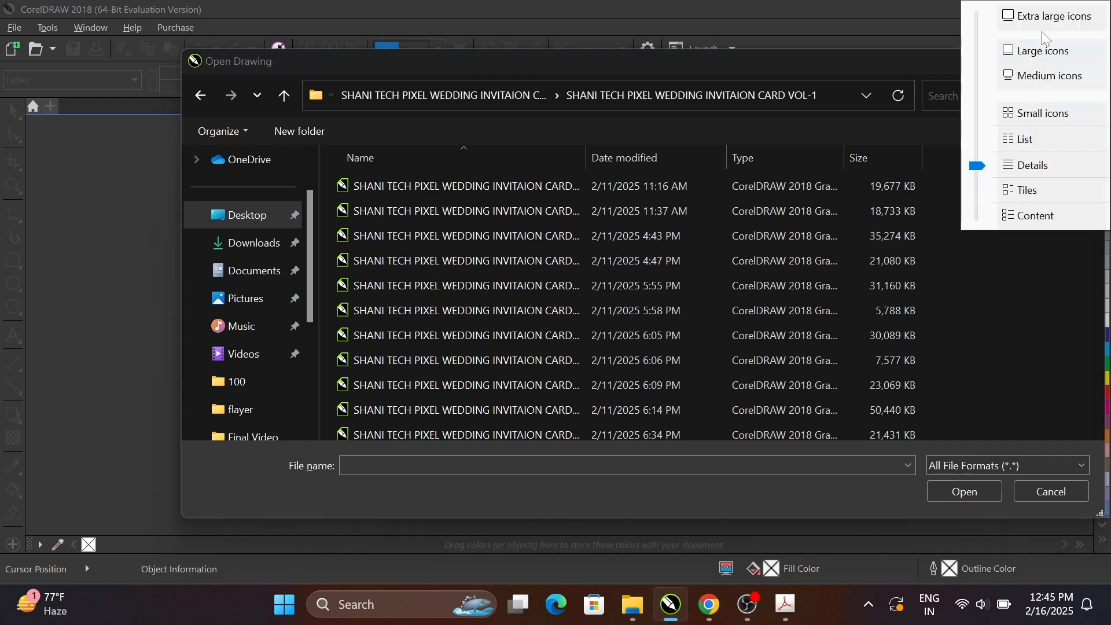
click(1047, 18)
Open SHANI TECH PIXEL WEDDING INVITAION CARD VOL-1 (17).cdr and dismiss the text update notice.
click(412, 232)
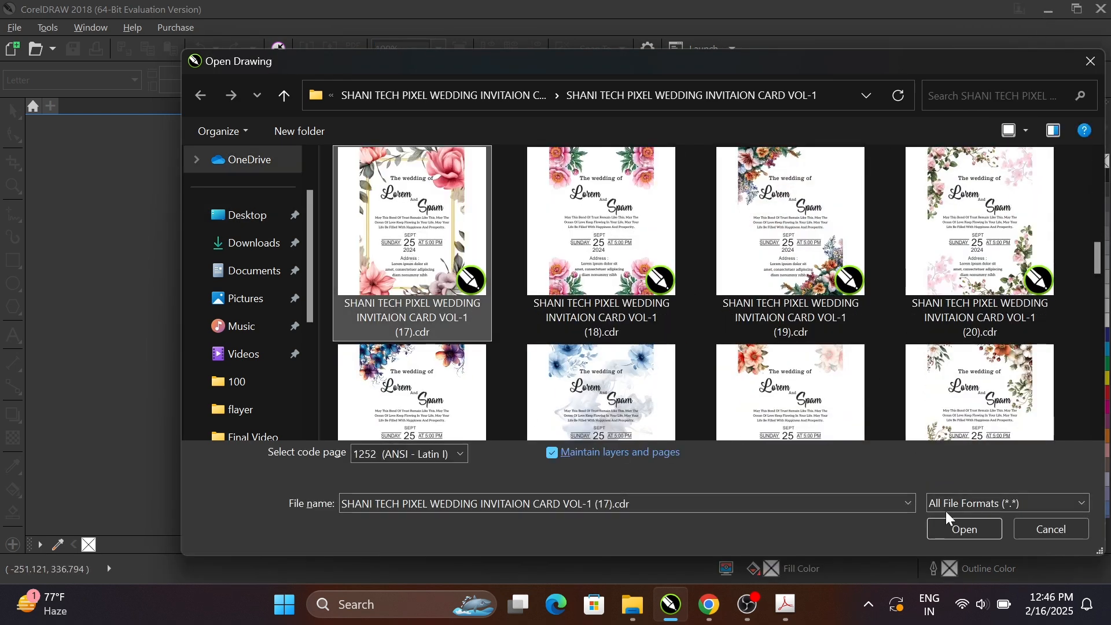
click(952, 530)
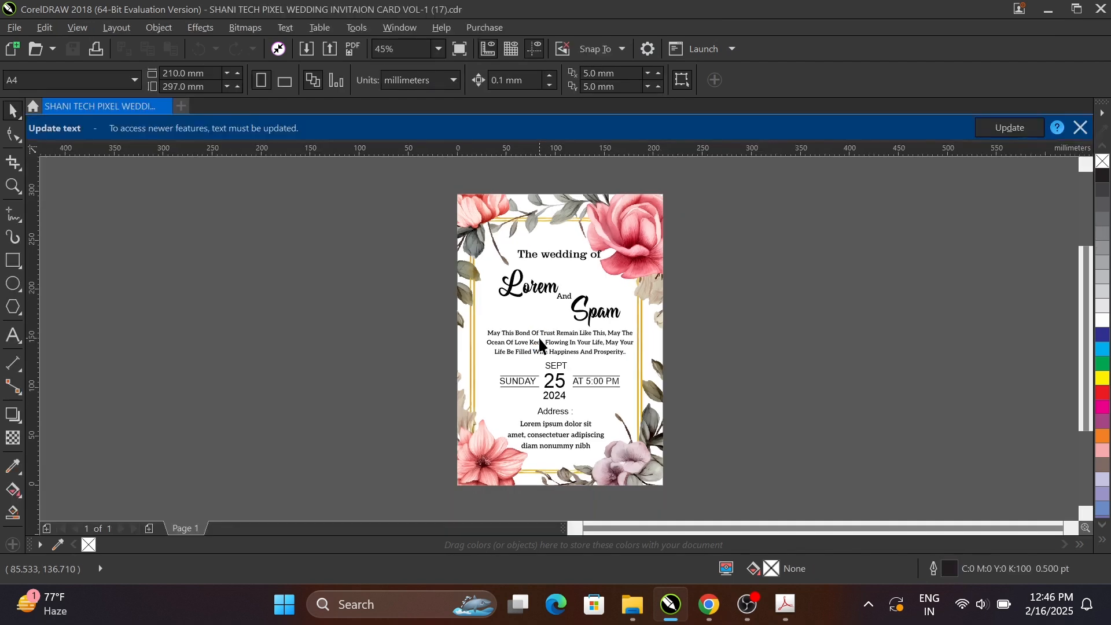
click(1074, 132)
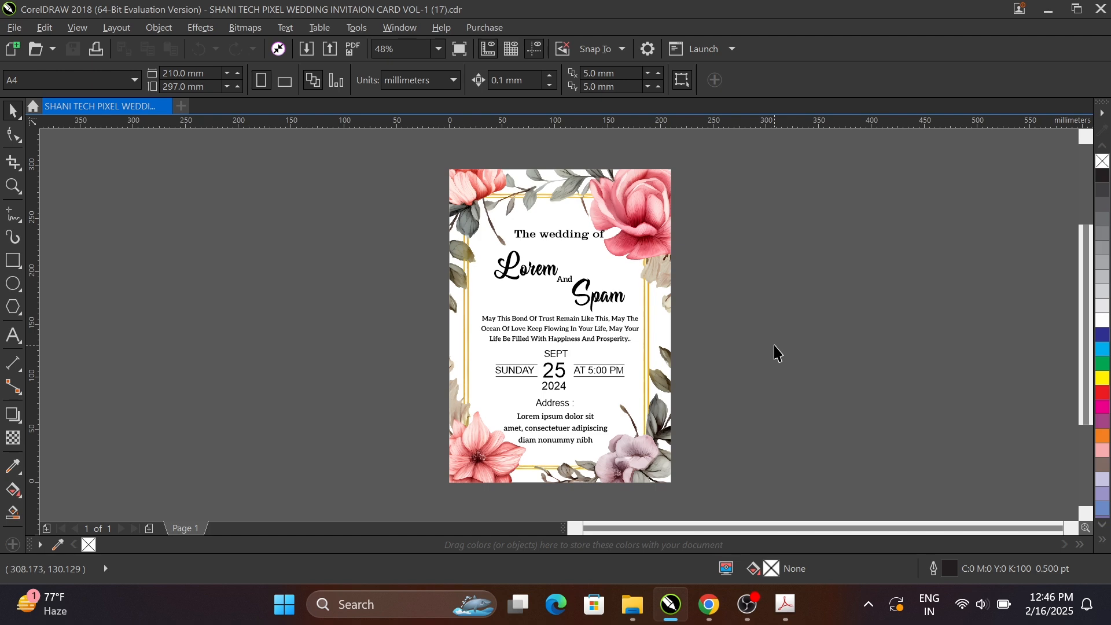
Fit the card page to the window, preview it full screen, and return to the editing view.
key(shift+F4)
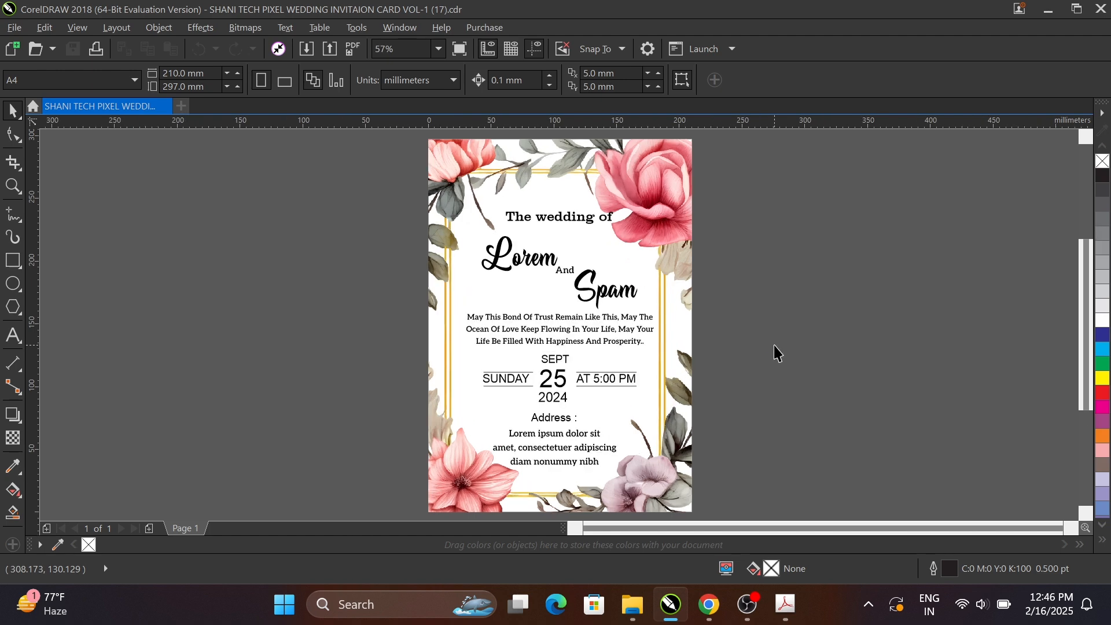
key(F9)
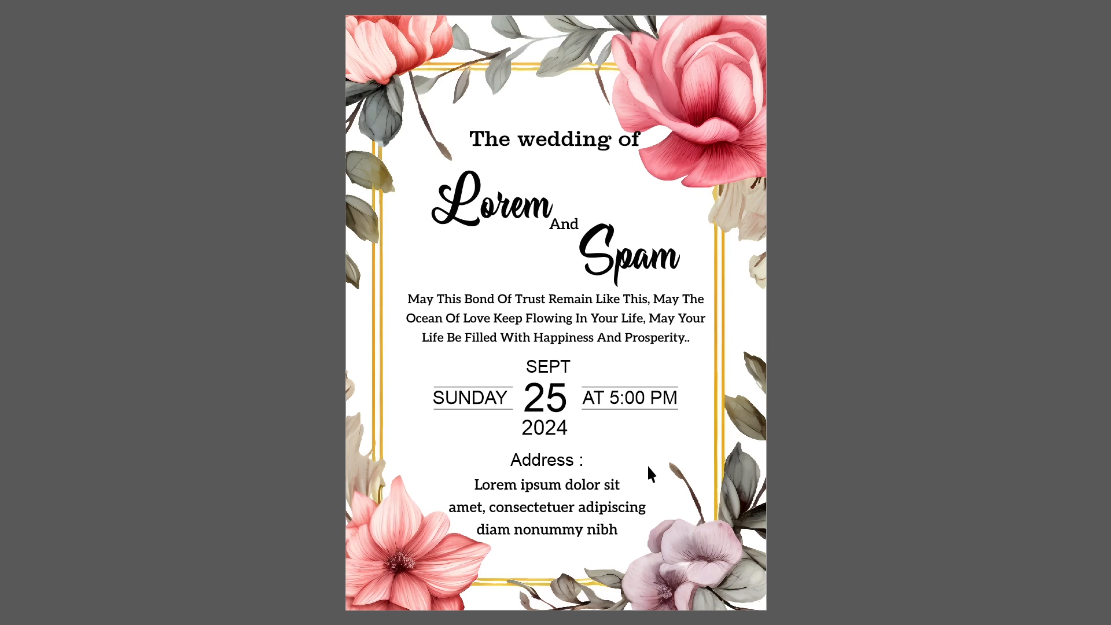
click(839, 383)
Try the text "Shani tech Pixel" in place of the heading "The wedding of" and undo the replacement.
scroll(550, 222, up, 3)
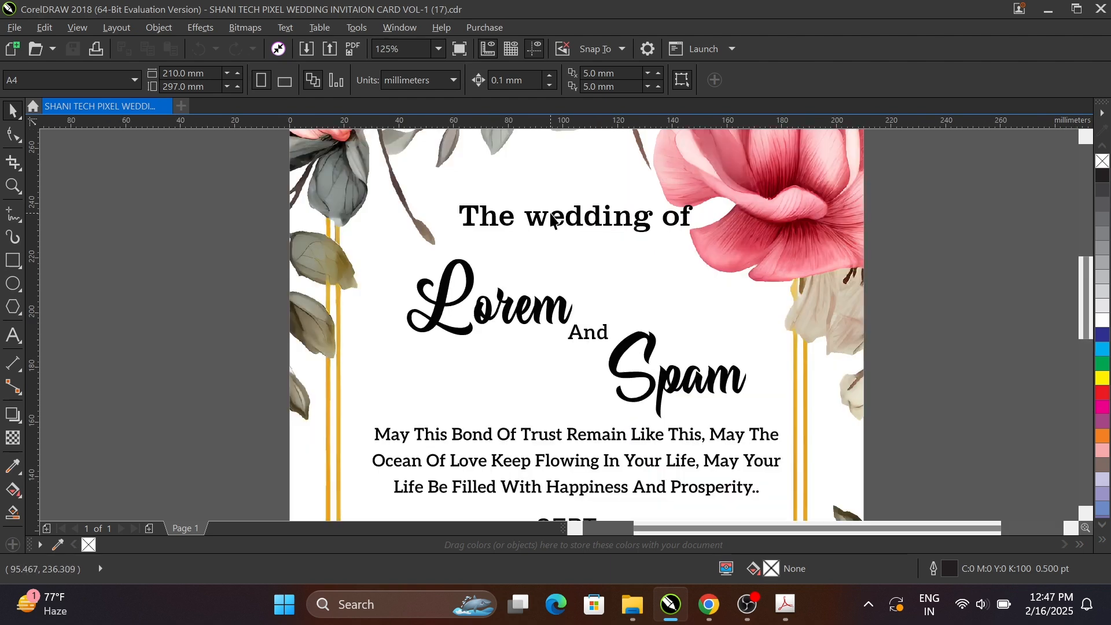
scroll(553, 220, up, 2)
click(566, 224)
scroll(603, 234, down, 2)
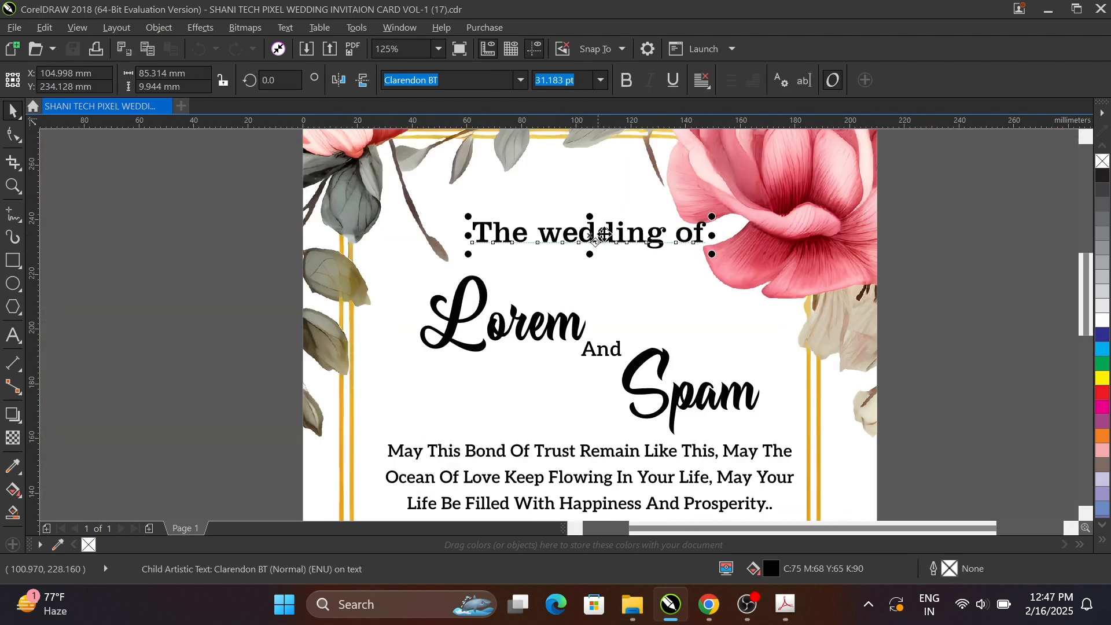
scroll(635, 206, up, 2)
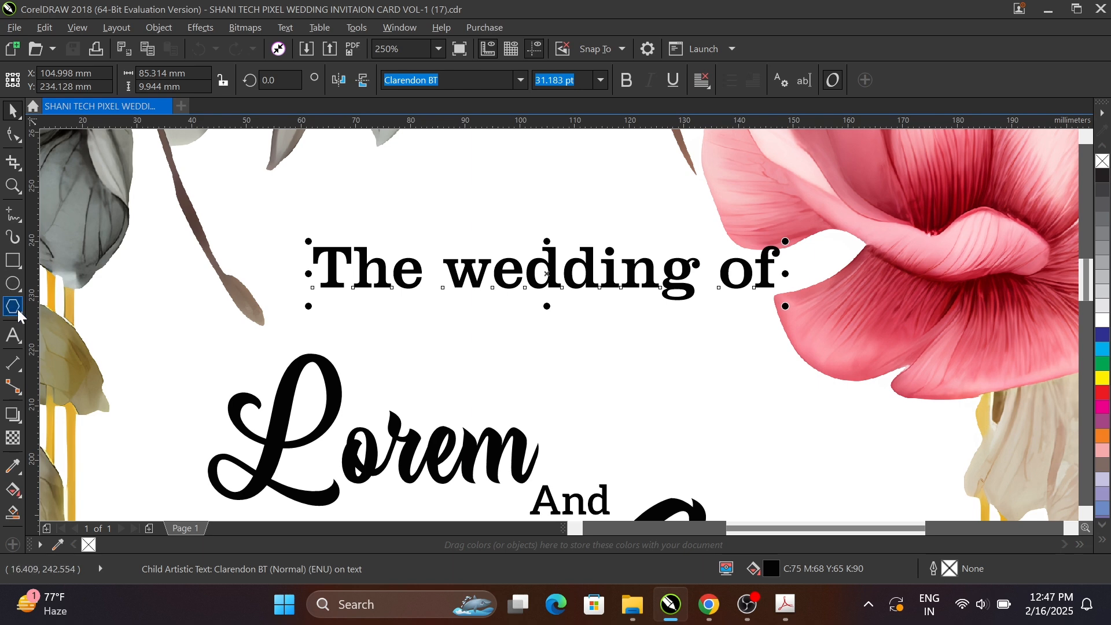
click(15, 338)
click(730, 272)
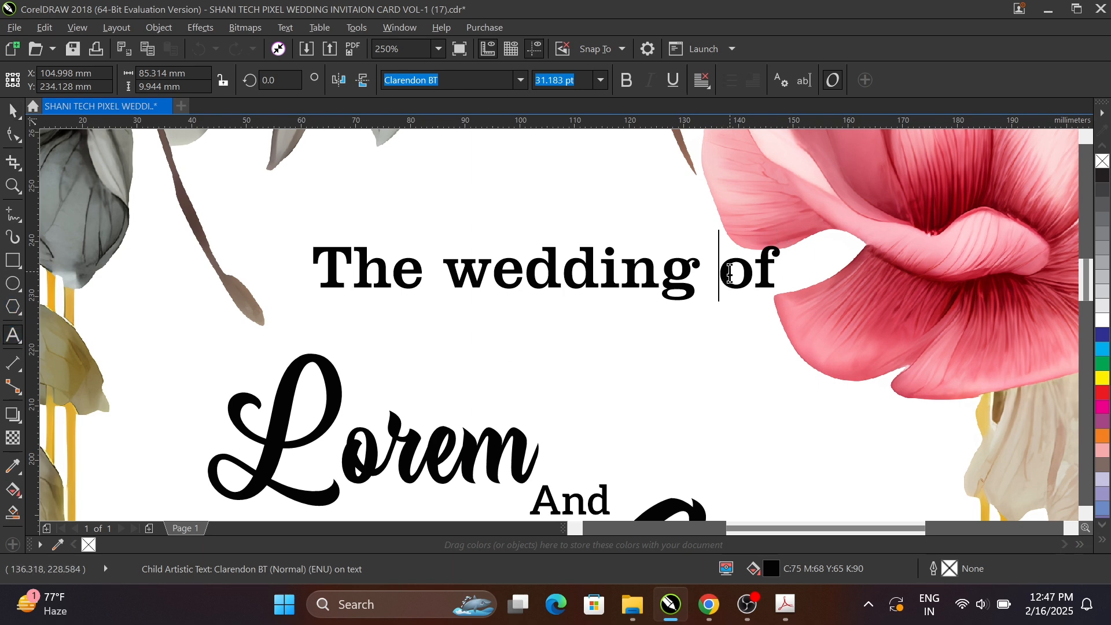
key(ctrl+a)
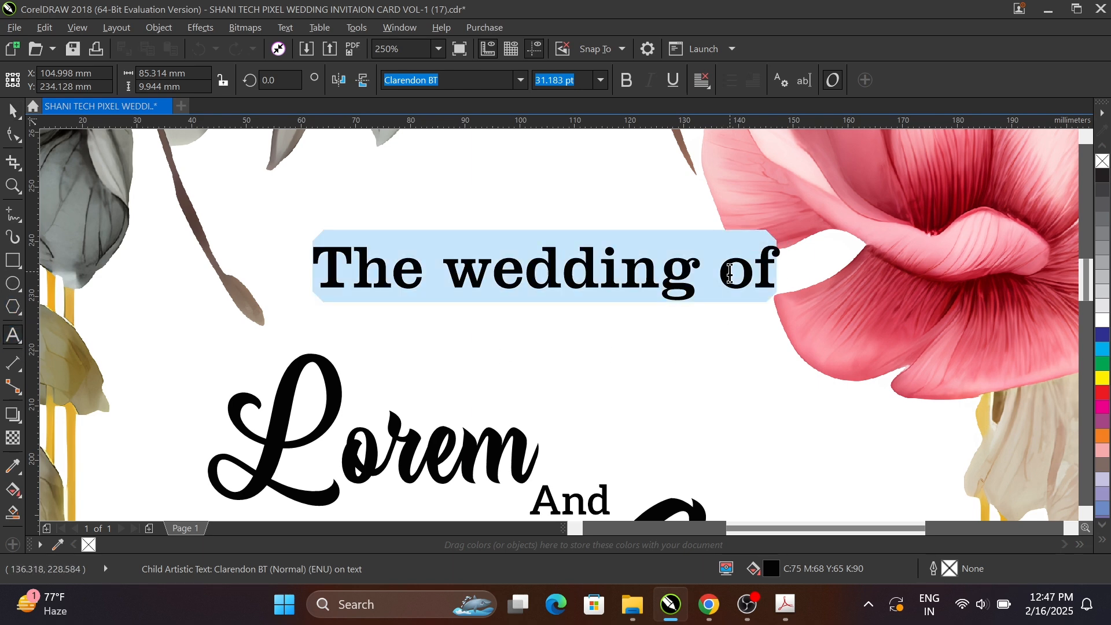
text(S)
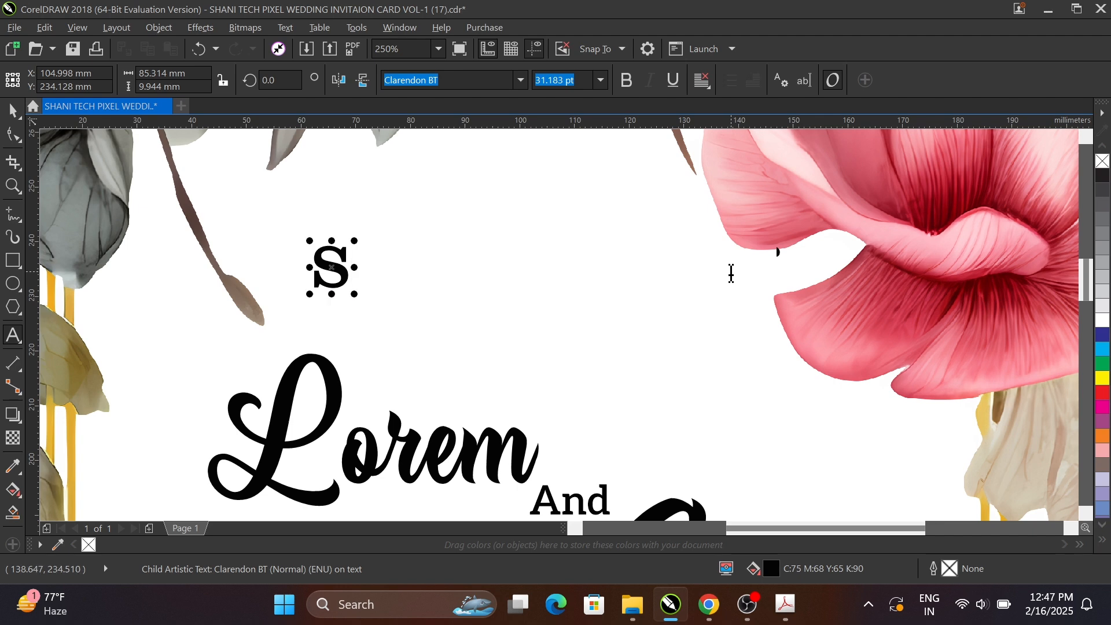
text(hani)
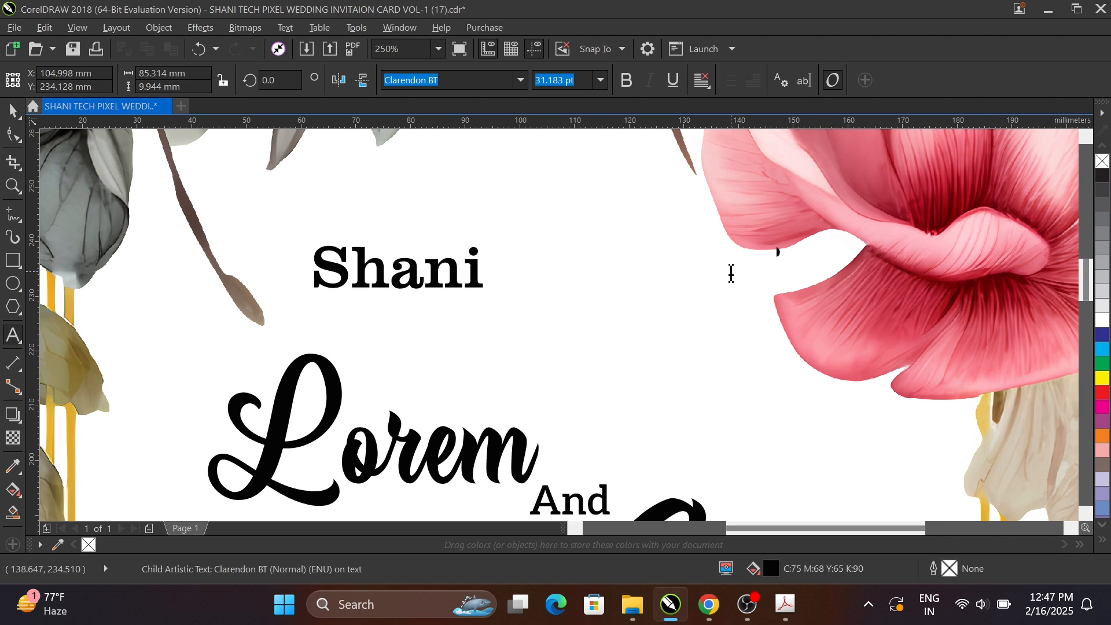
text( tech )
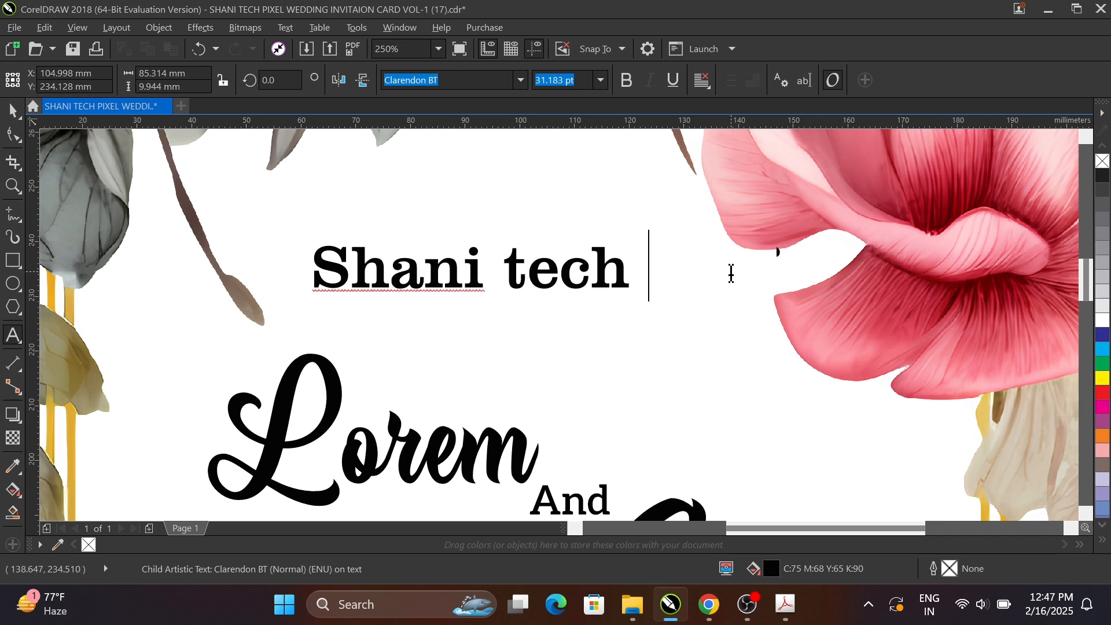
text(Pixe)
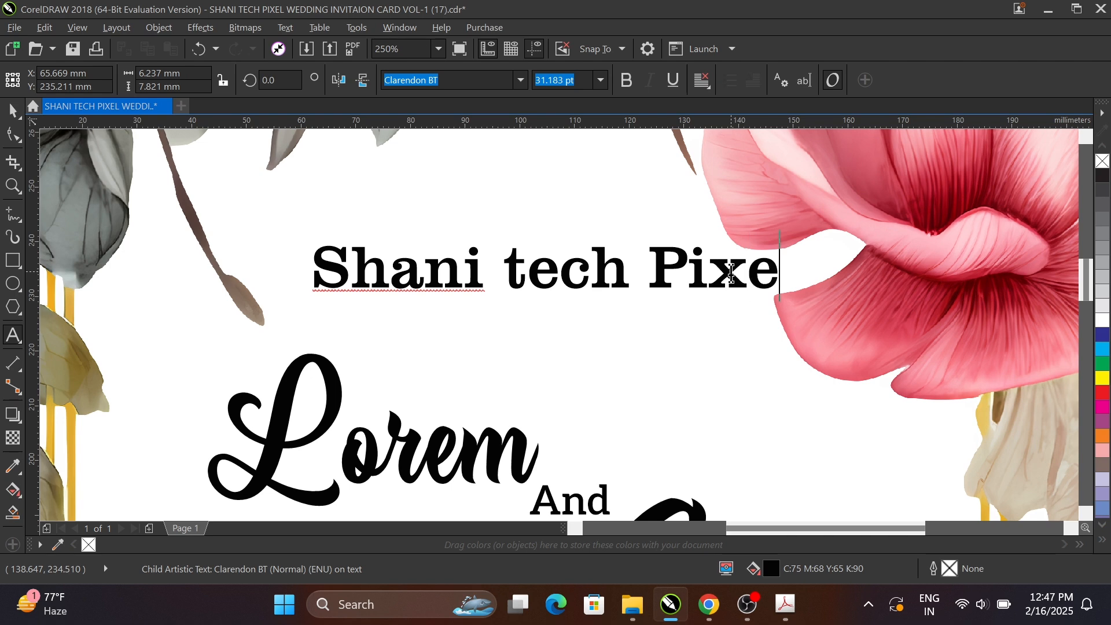
text(l)
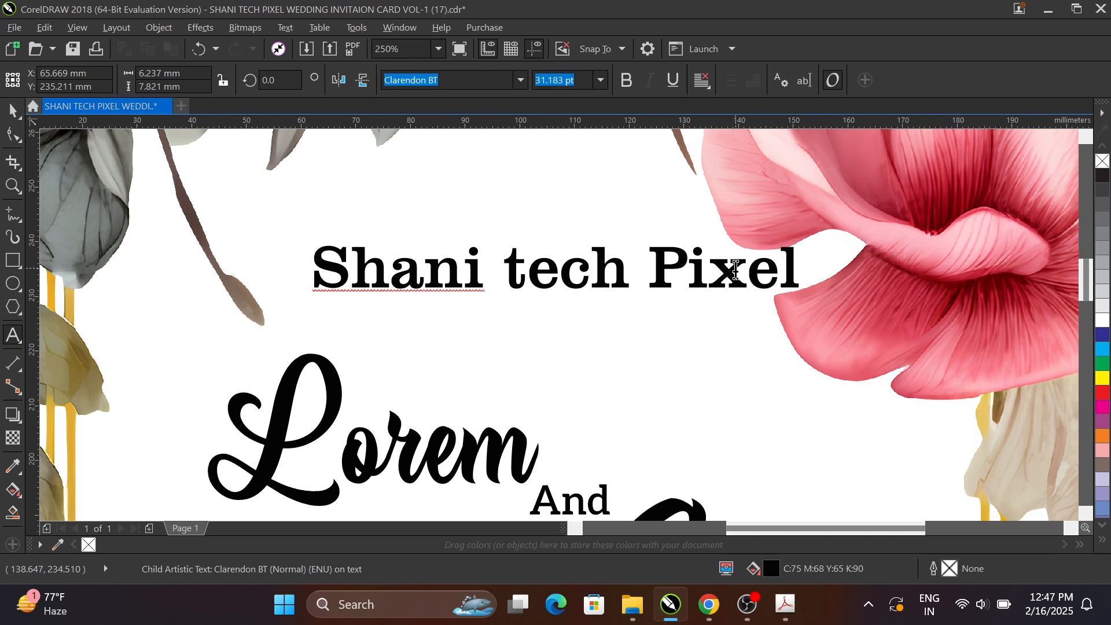
scroll(684, 263, down, 2)
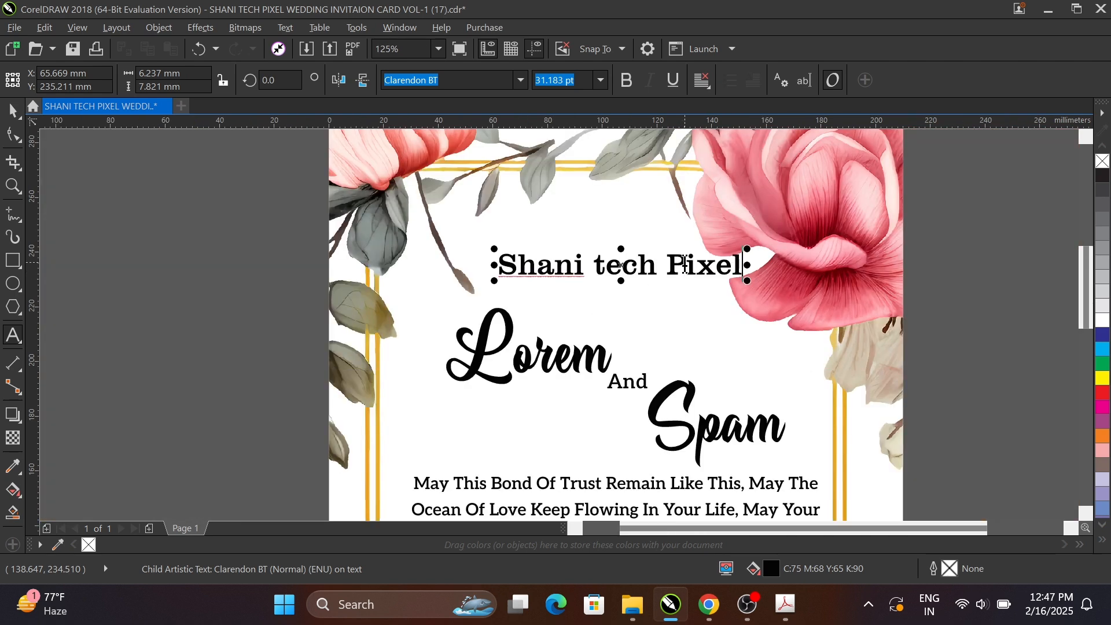
key(ctrl+z)
key(ctrl+z)
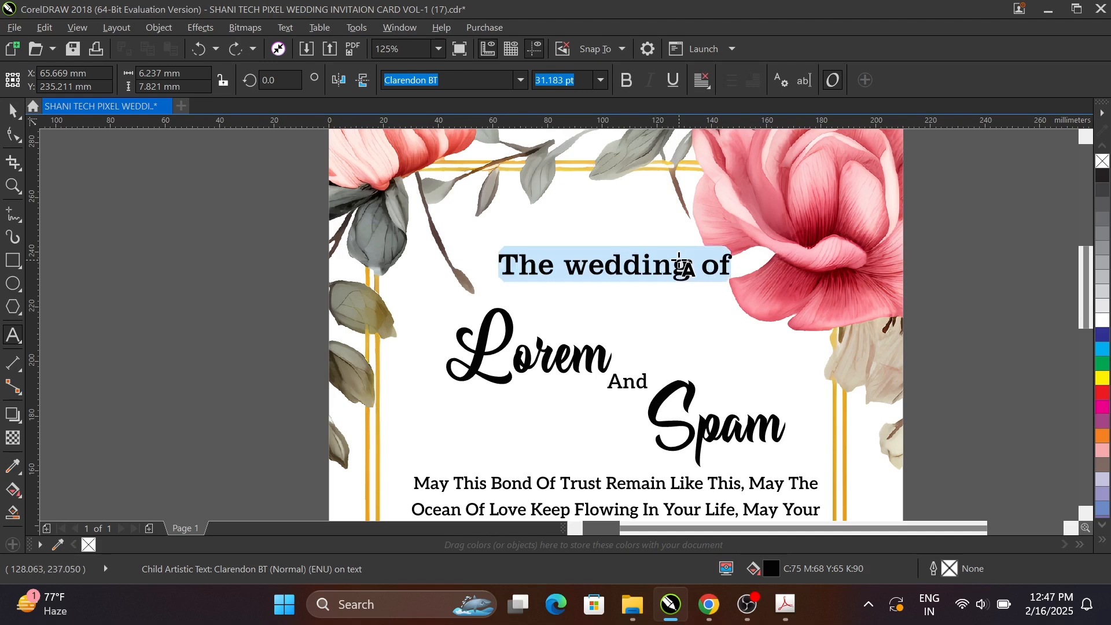
Replace the first script name "Lorem" with "Shani".
scroll(584, 360, up, 2)
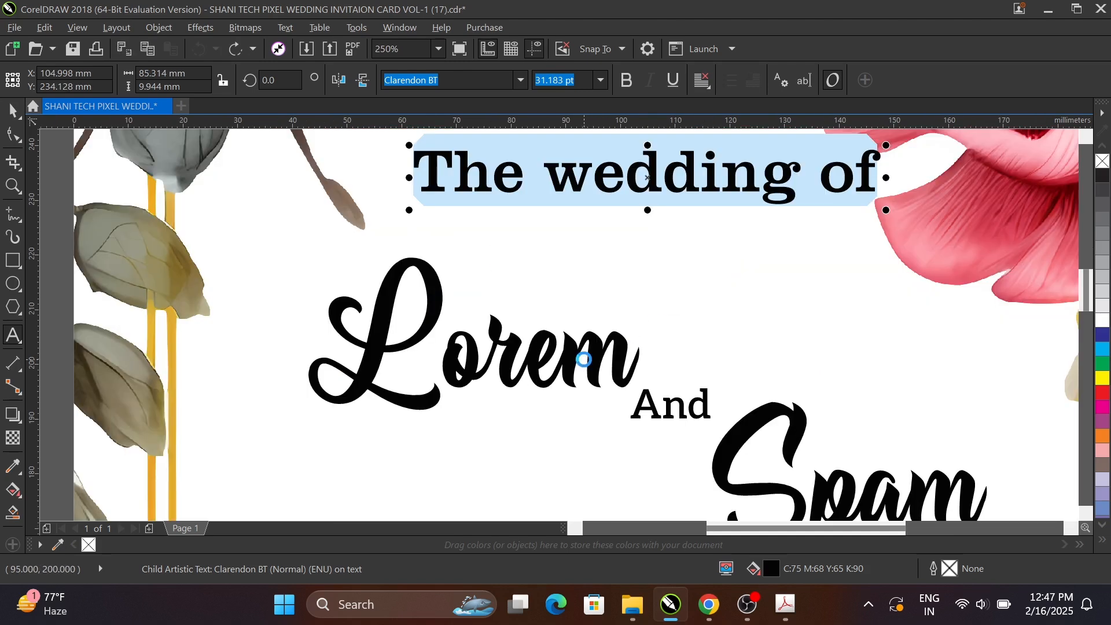
double_click(585, 360)
text(S)
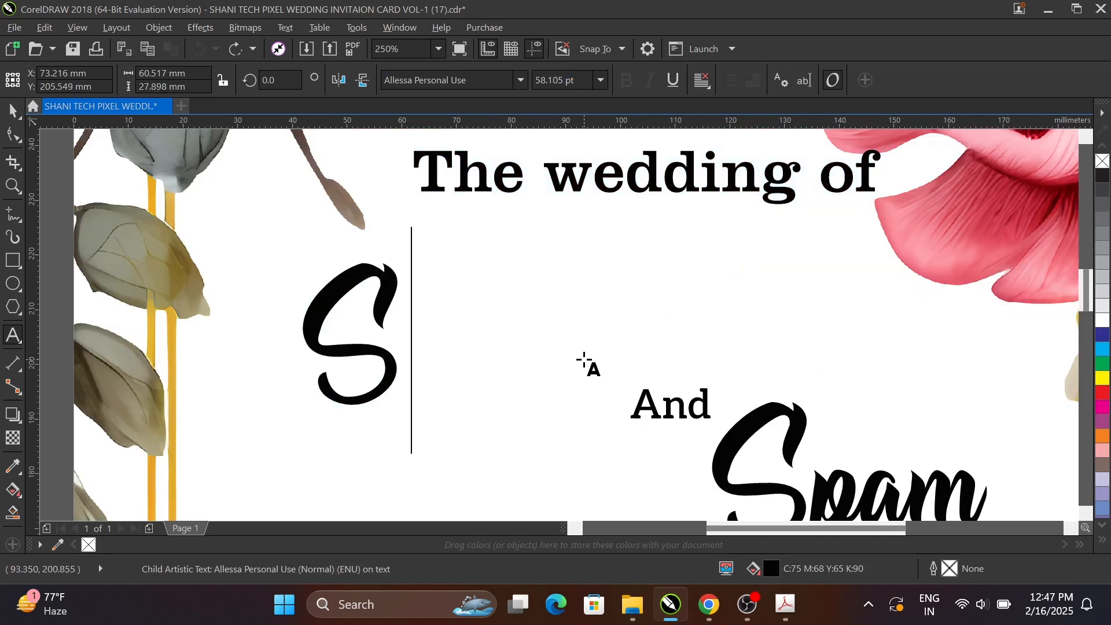
text(hani)
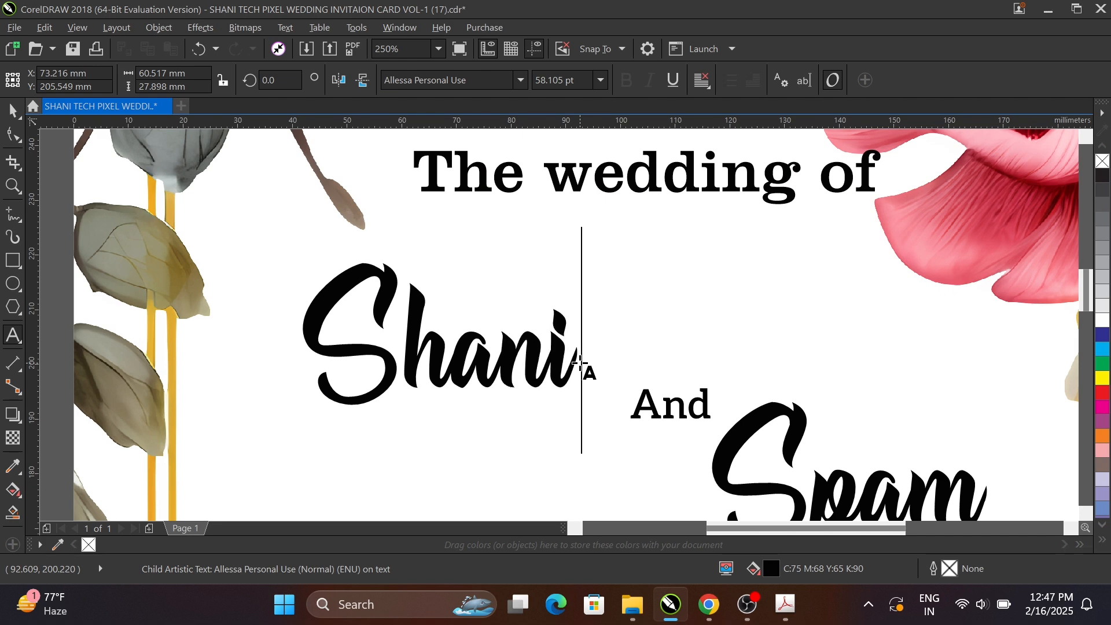
scroll(507, 282, down, 2)
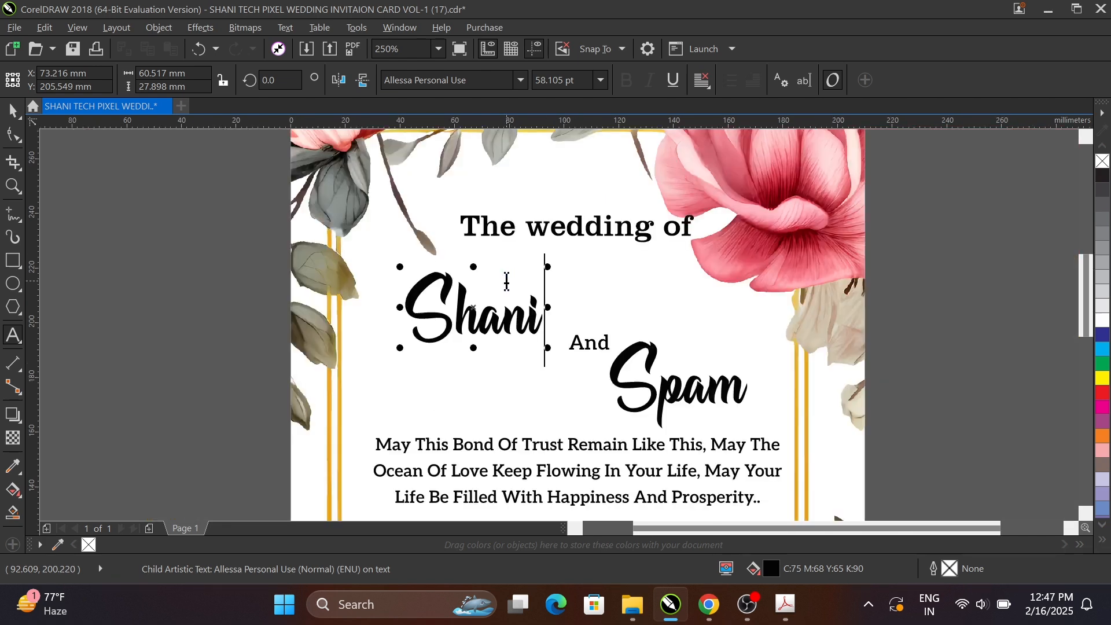
Replace the second script name "Spam" with "Pixel".
scroll(641, 414, up, 2)
click(643, 368)
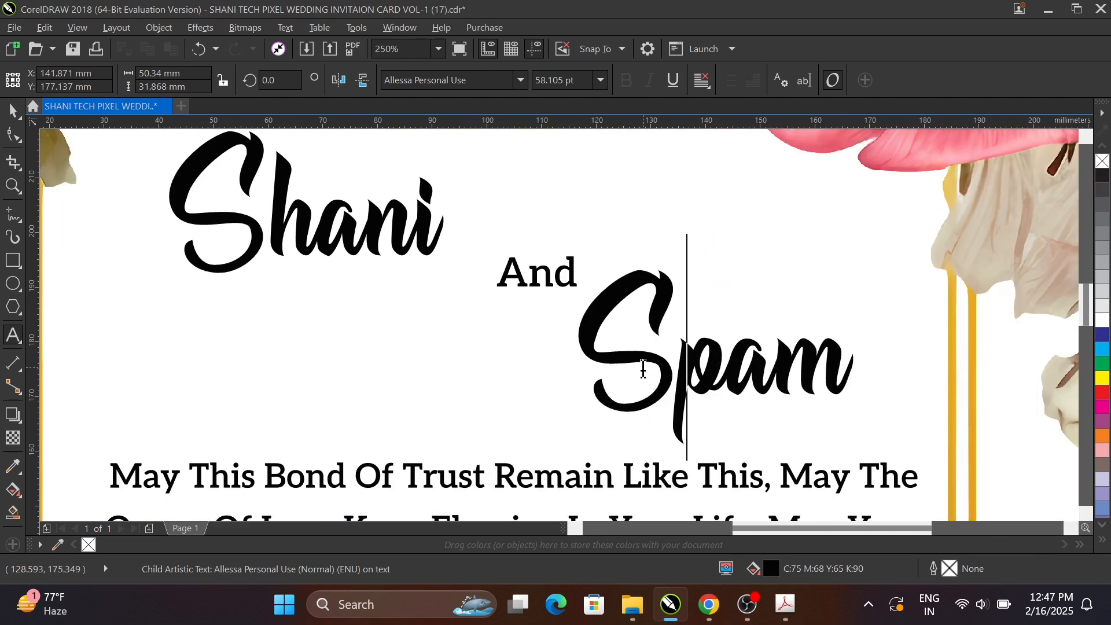
double_click(643, 368)
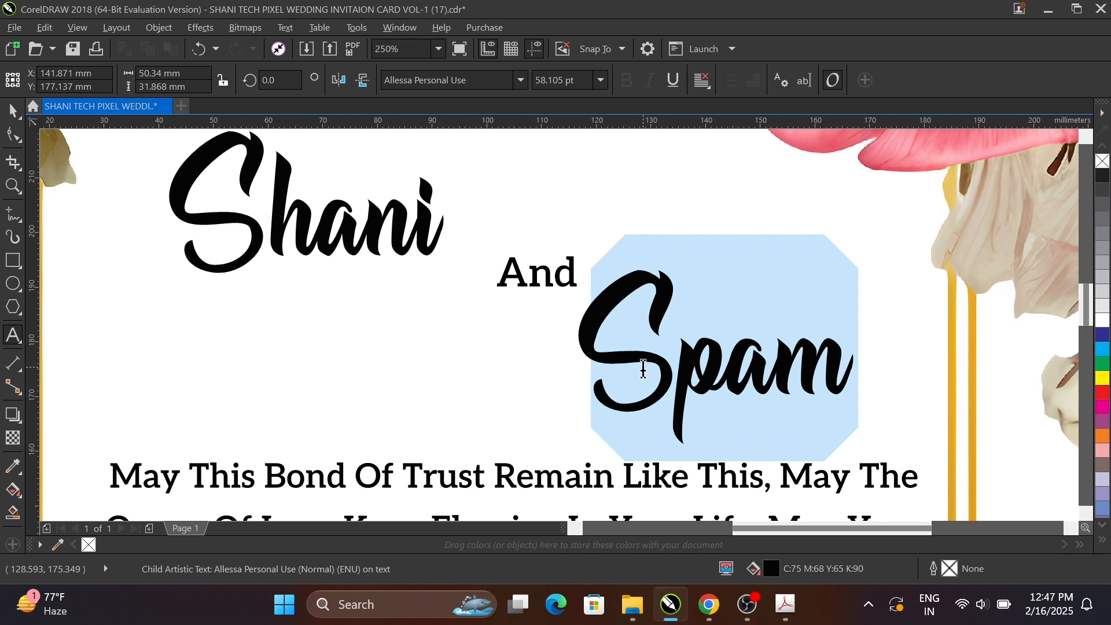
text(Pi)
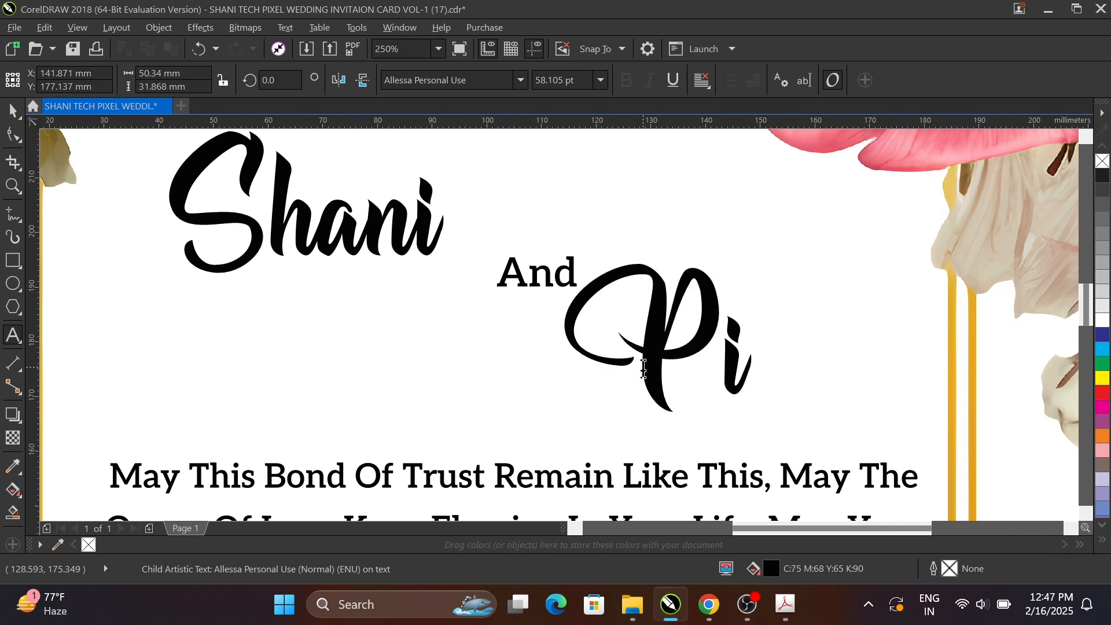
text(xel)
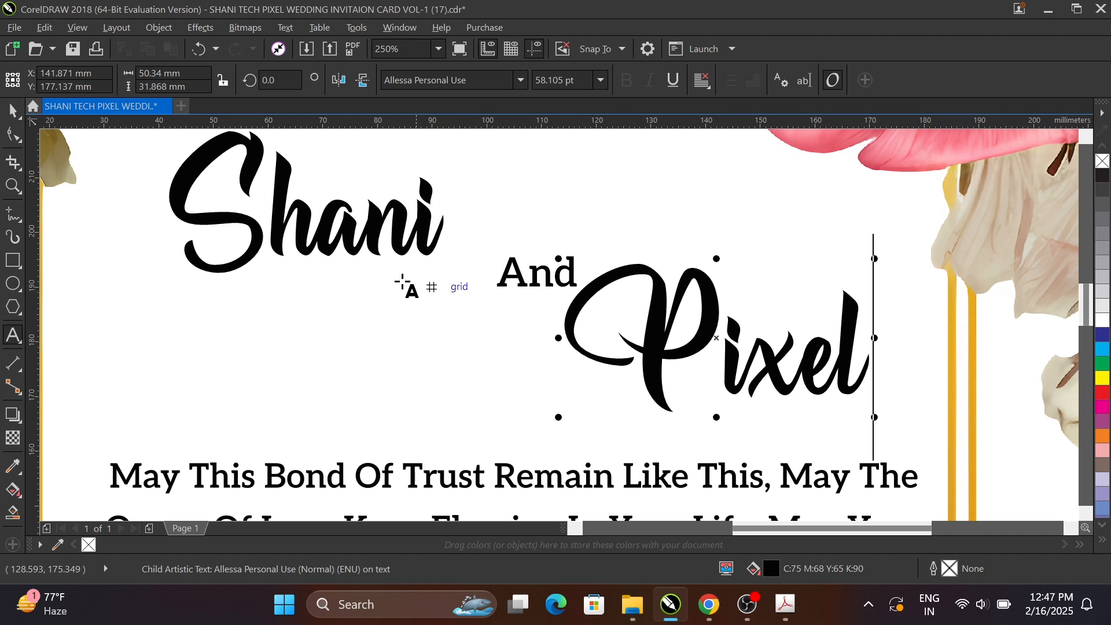
Replace the word "And" between the two script names with "Tech".
click(12, 110)
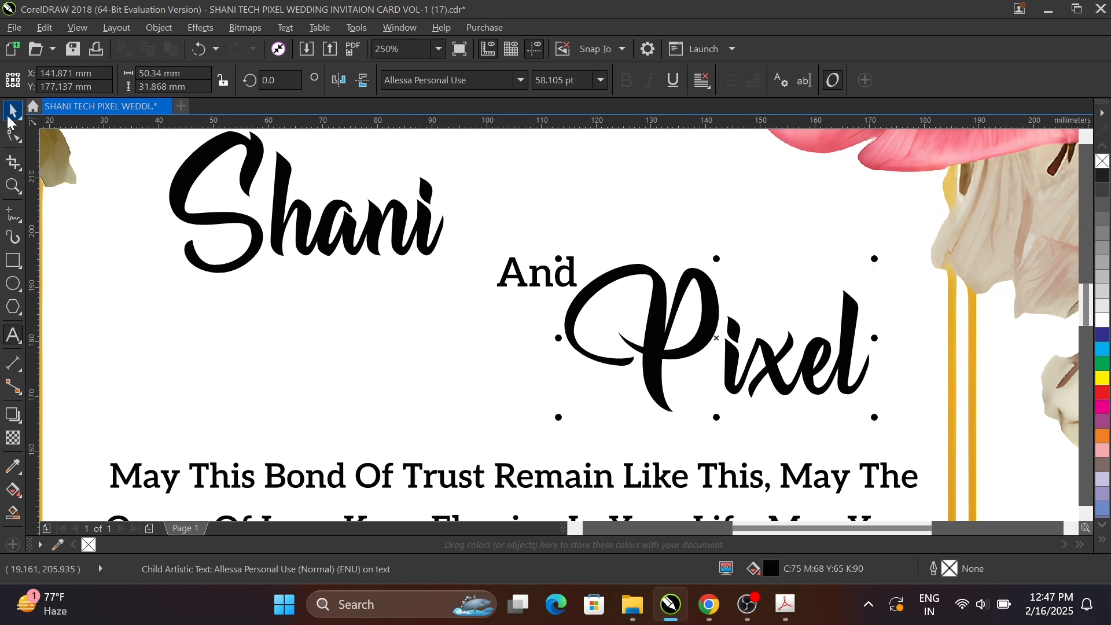
click(573, 277)
scroll(573, 273, up, 2)
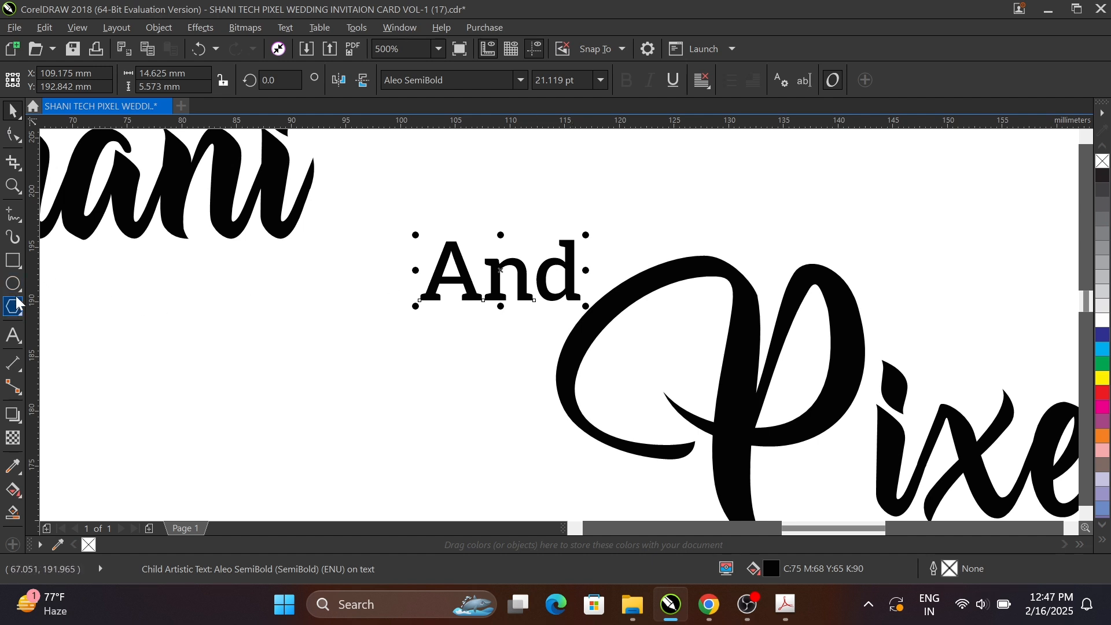
click(13, 336)
double_click(482, 280)
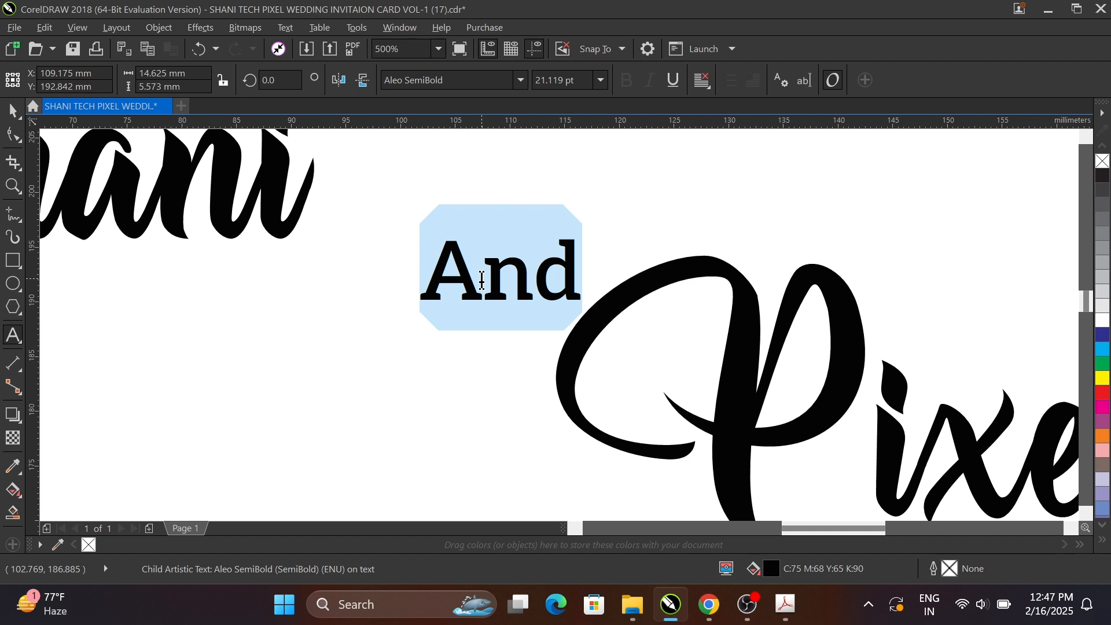
text(Tech)
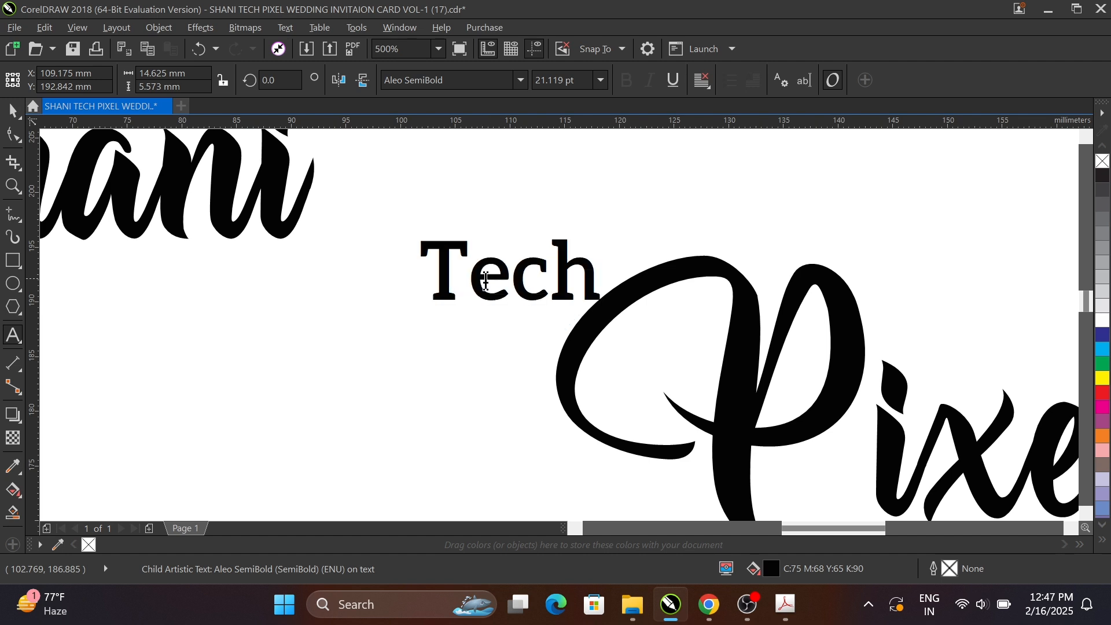
scroll(528, 376, down, 4)
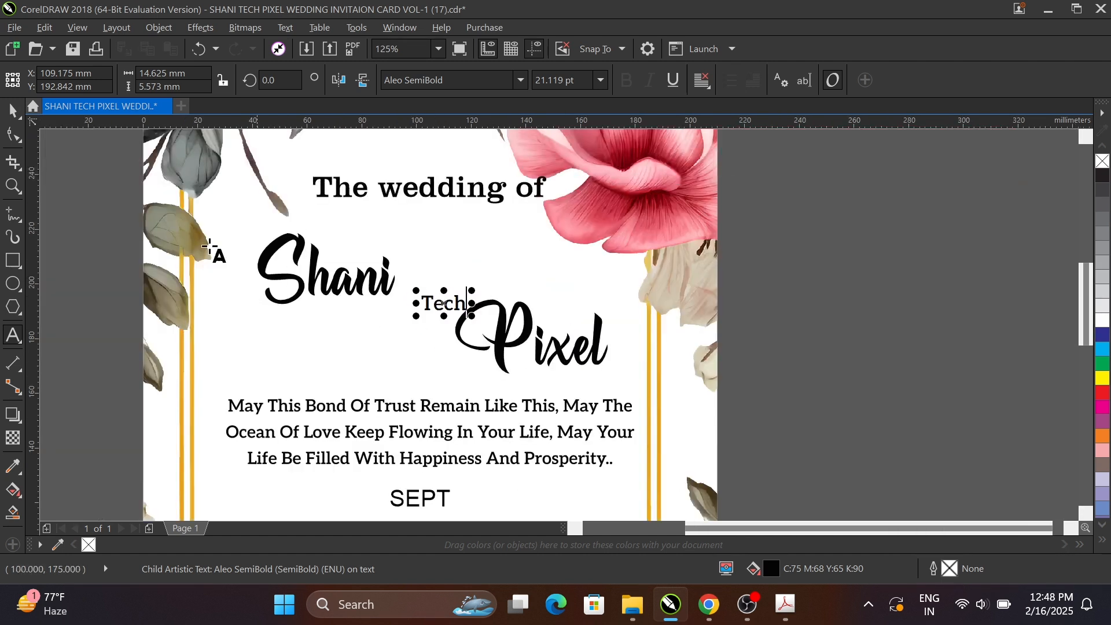
click(13, 110)
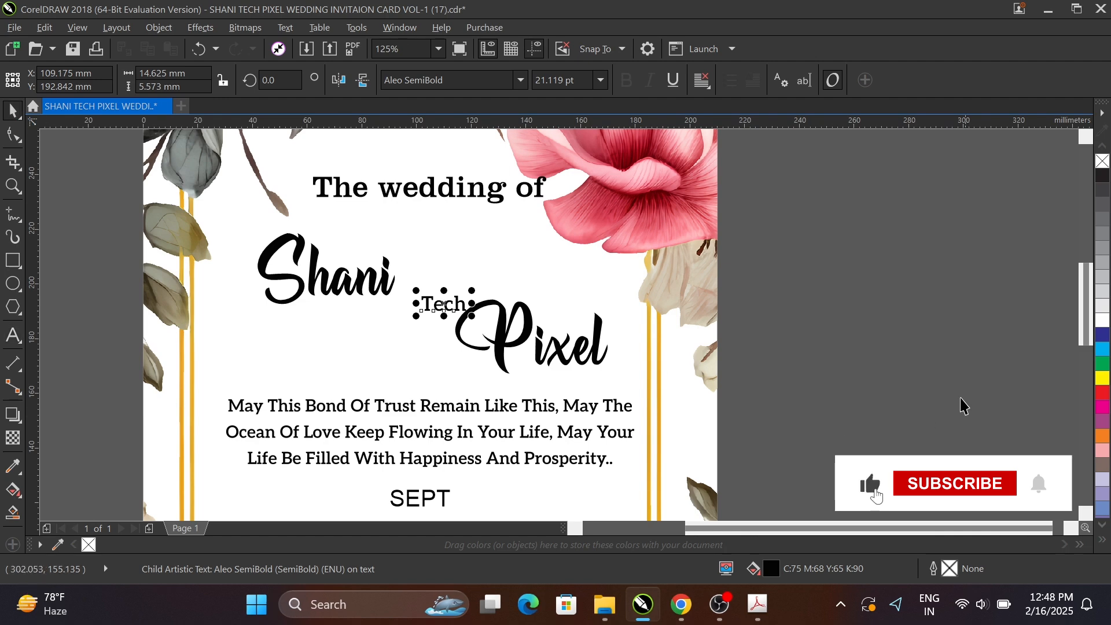
Nudge the word "Tech" left until it clears the large "P" of "Pixel".
click(897, 373)
scroll(498, 266, down, 1)
drag(459, 297, 513, 255)
scroll(514, 252, up, 1)
scroll(570, 193, up, 1)
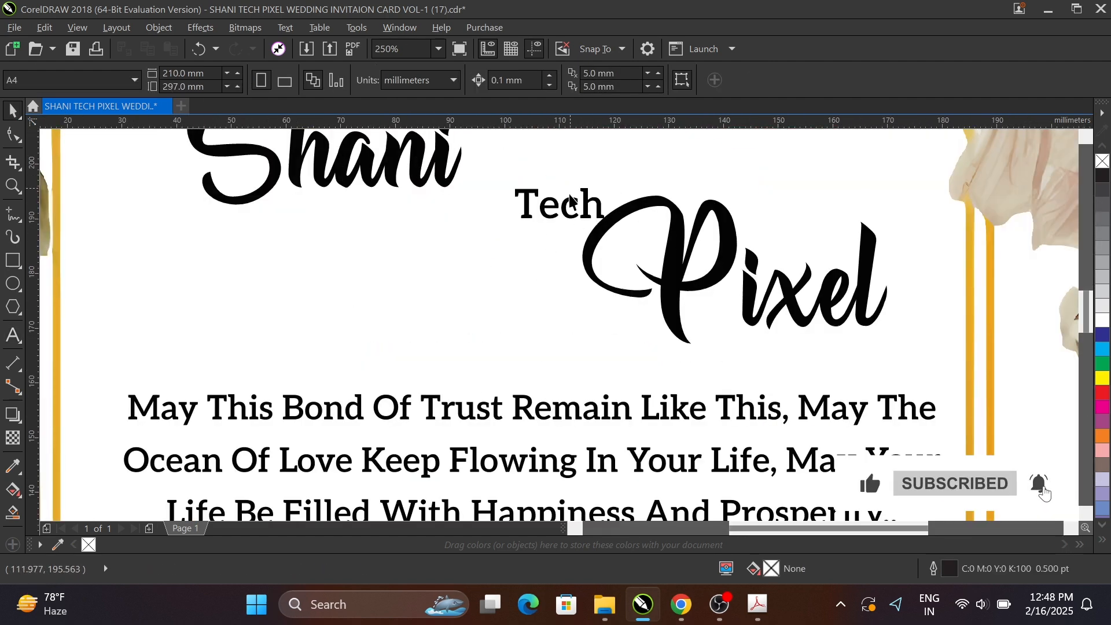
click(564, 212)
key(Left)
key(Left)
key(Left)
key(Left)
key(Left)
key(Left)
key(Left)
key(Left)
key(Left)
key(Left)
key(Left)
key(Left)
key(Left)
key(Left)
key(Left)
key(Left)
key(Left)
key(Left)
key(Left)
key(Left)
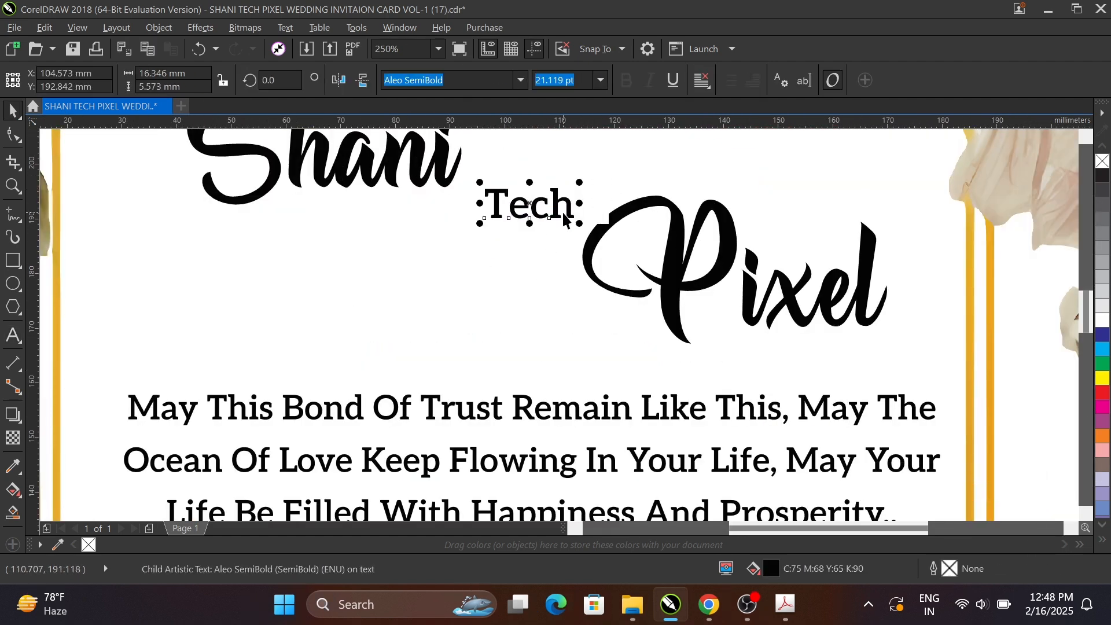
scroll(523, 214, down, 1)
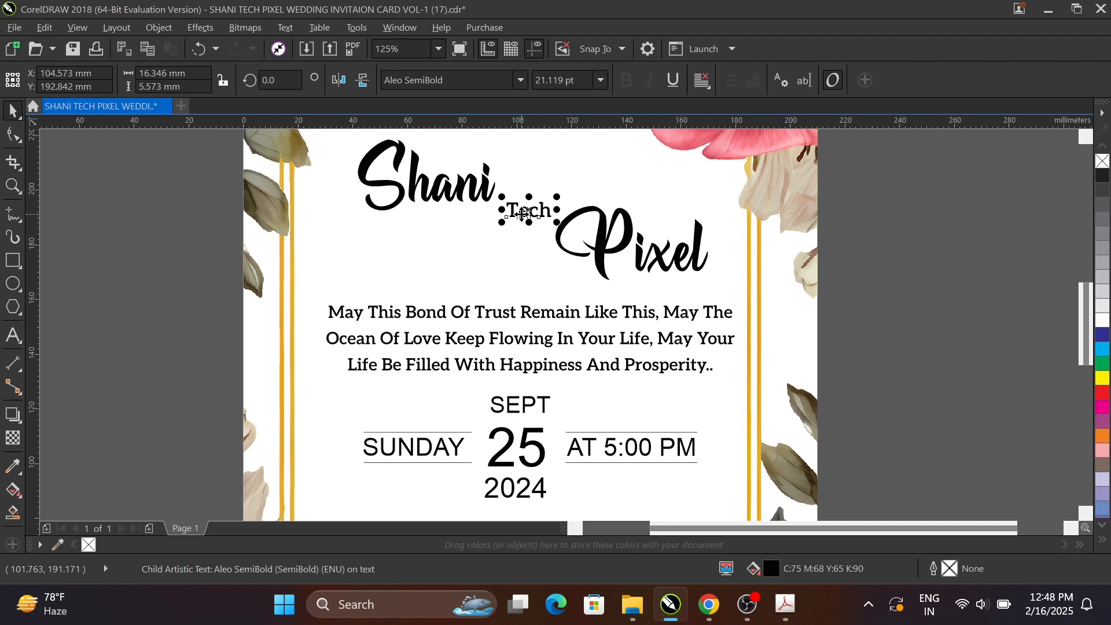
Place the "Tech" text in the blank area above the start of the verse and fill it red.
drag(522, 213, 352, 287)
scroll(358, 286, up, 2)
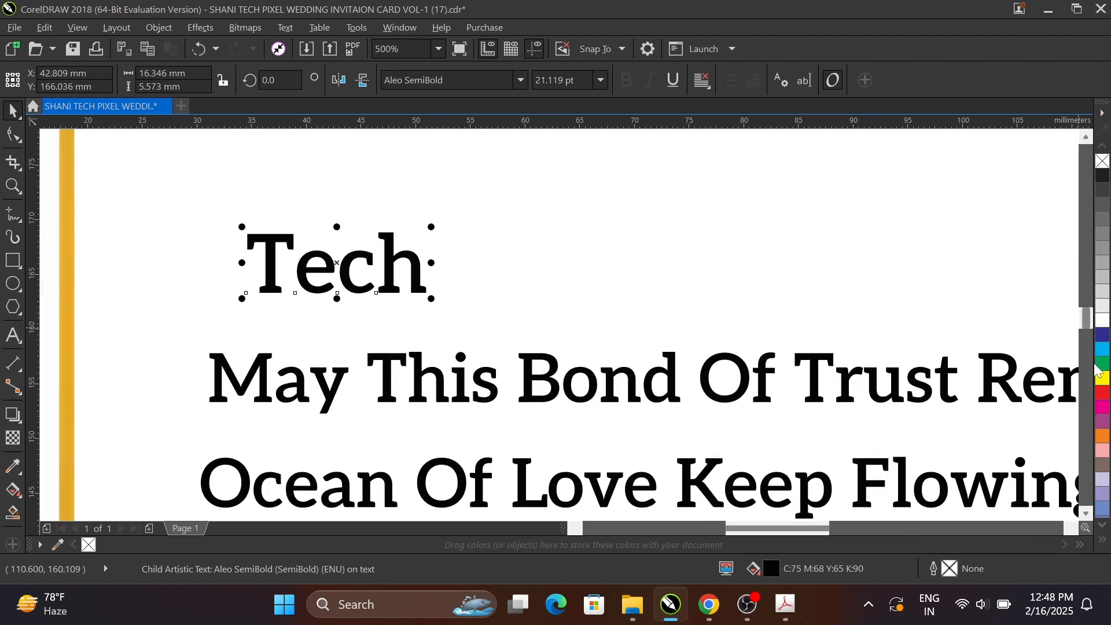
drag(1106, 396, 359, 285)
scroll(335, 272, up, 1)
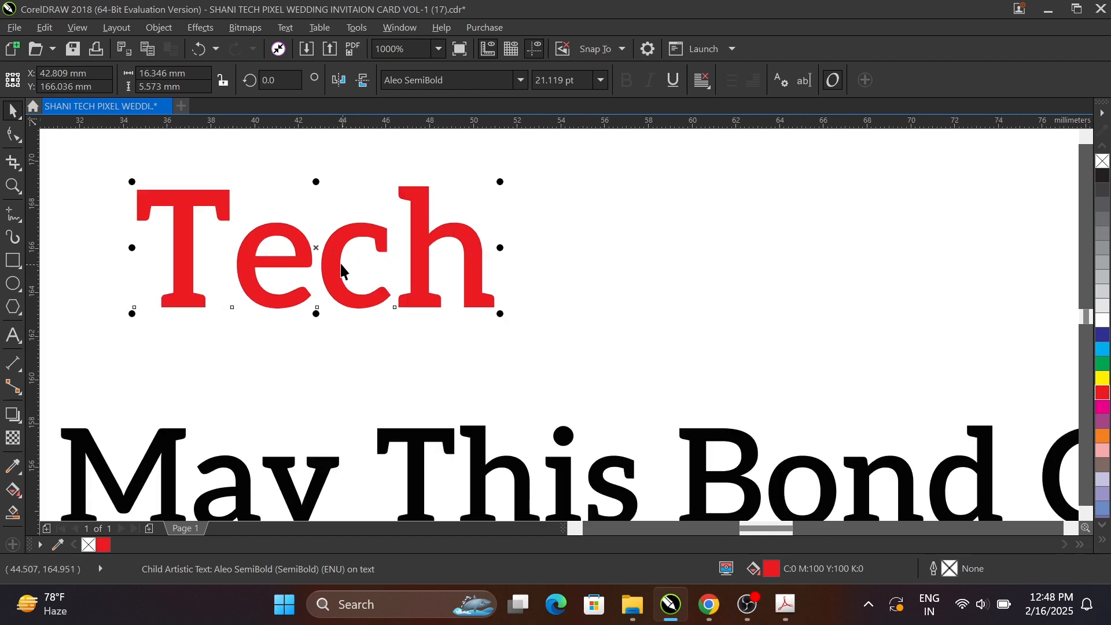
scroll(346, 269, down, 1)
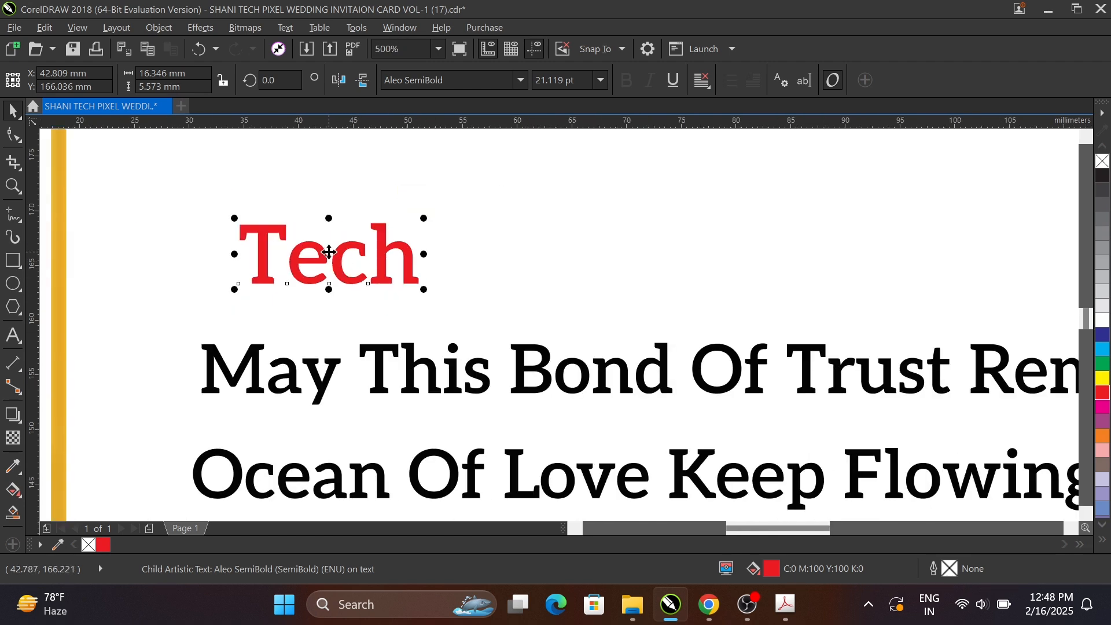
Move the red "Tech" text over the verse's first word "May" and shrink it to 17.48 pt.
drag(329, 253, 296, 369)
scroll(299, 373, up, 1)
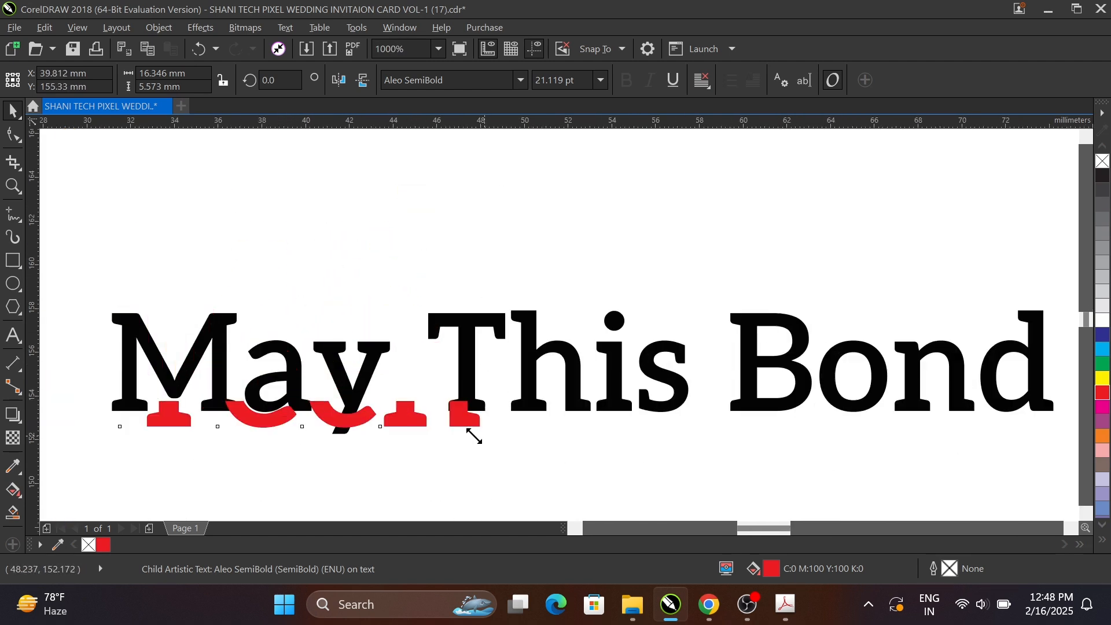
drag(474, 435, 425, 436)
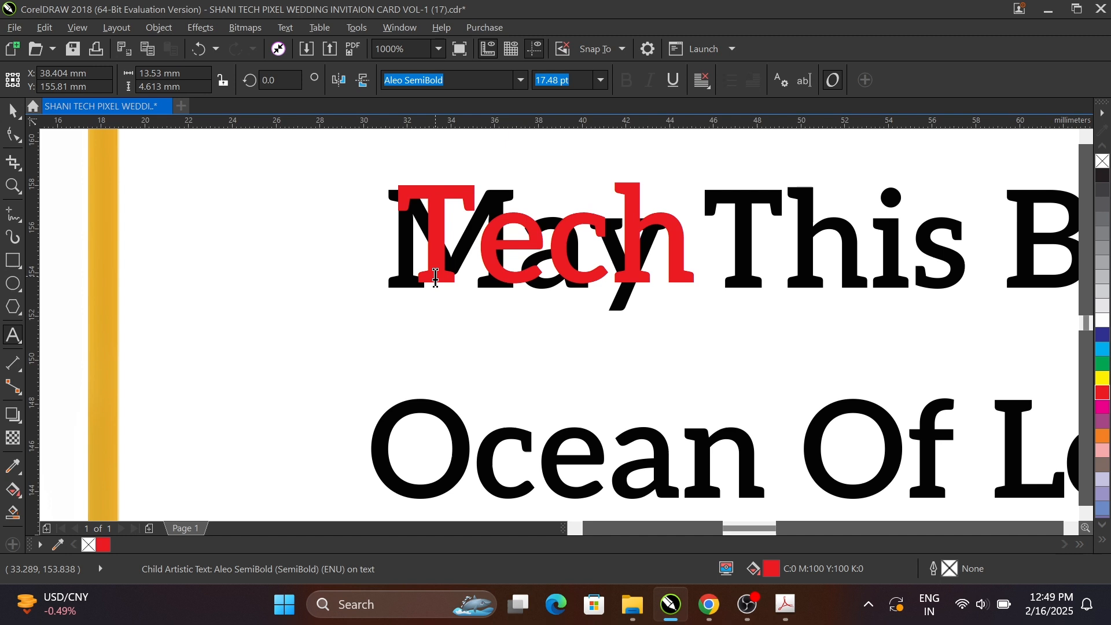
Replace the red "Tech" text over the verse's first line with "May".
key(ctrl+a)
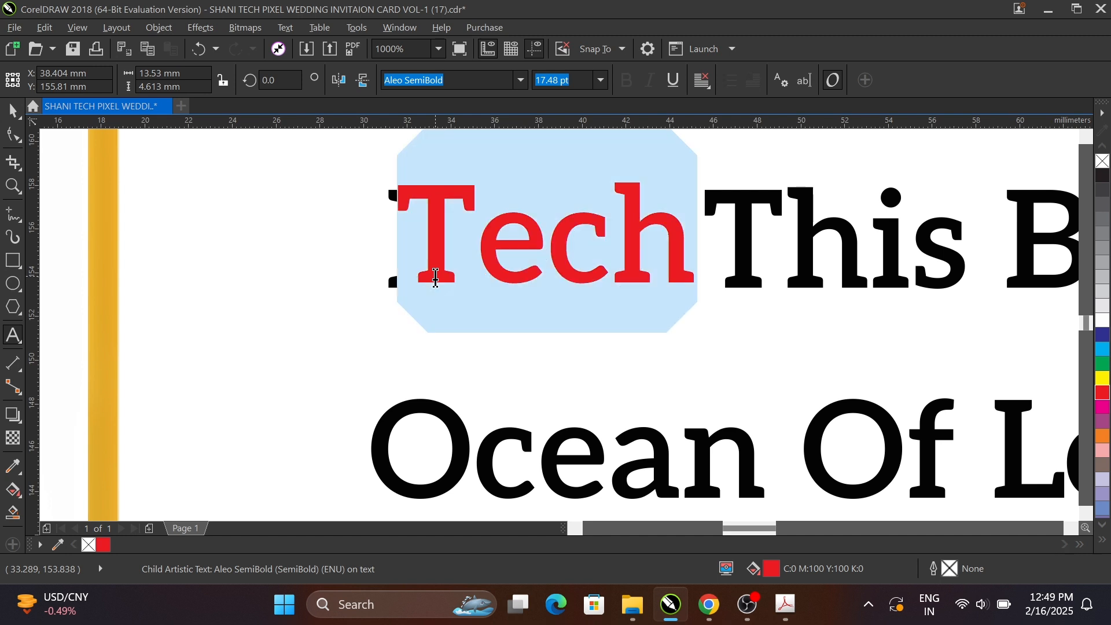
text(M)
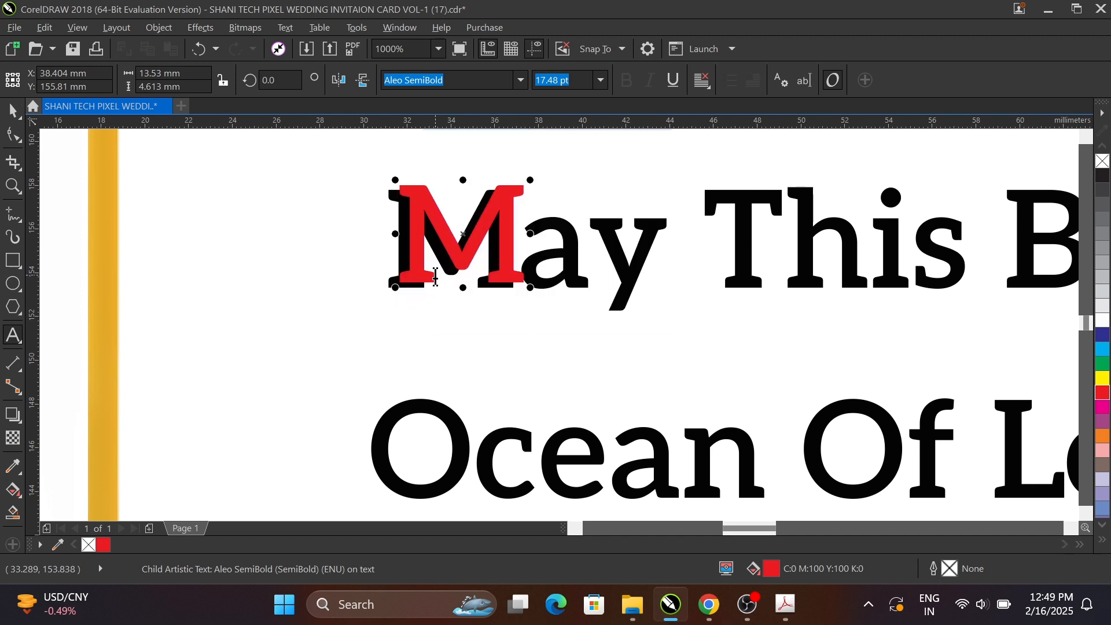
text(ay)
key(Escape)
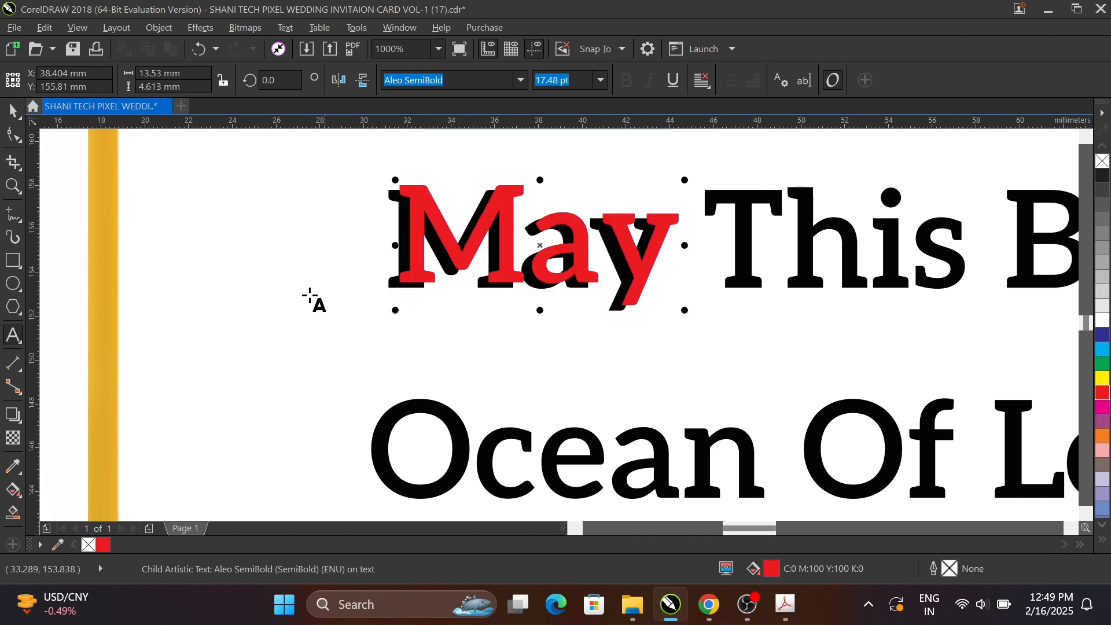
Move the red "May" text so it lies exactly over the black "May" at the start of the verse.
click(11, 111)
scroll(668, 259, up, 2)
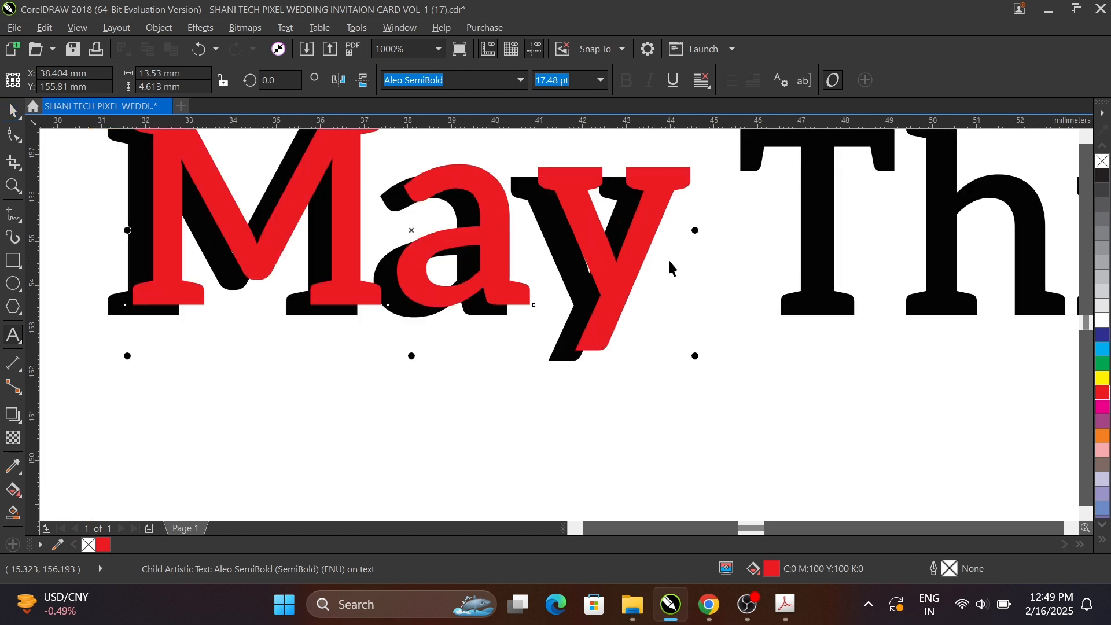
scroll(617, 286, down, 2)
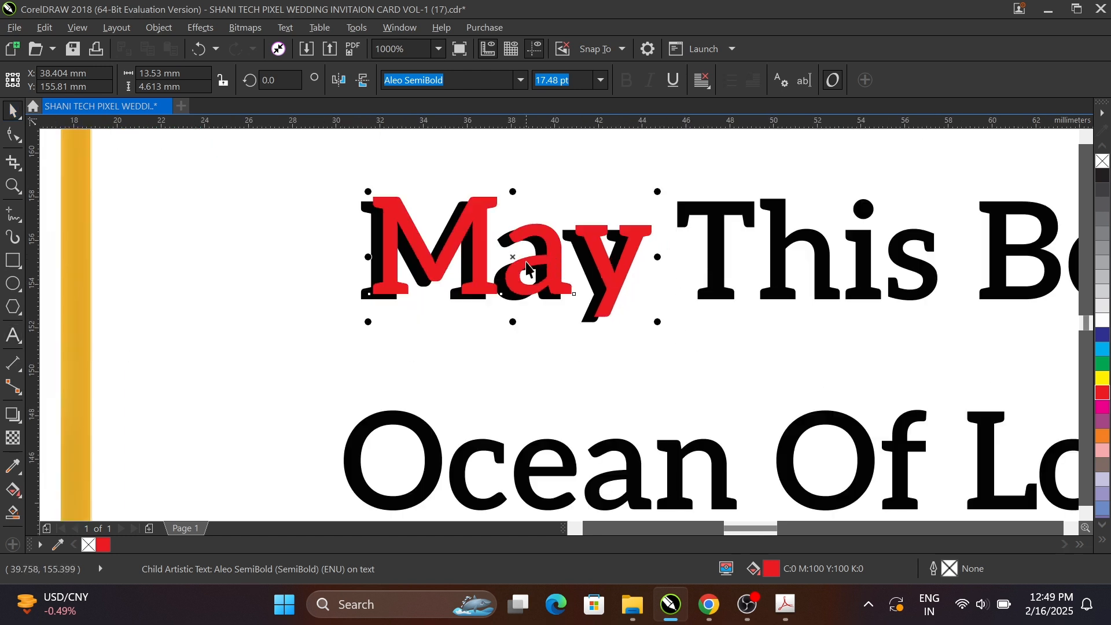
drag(517, 258, 502, 263)
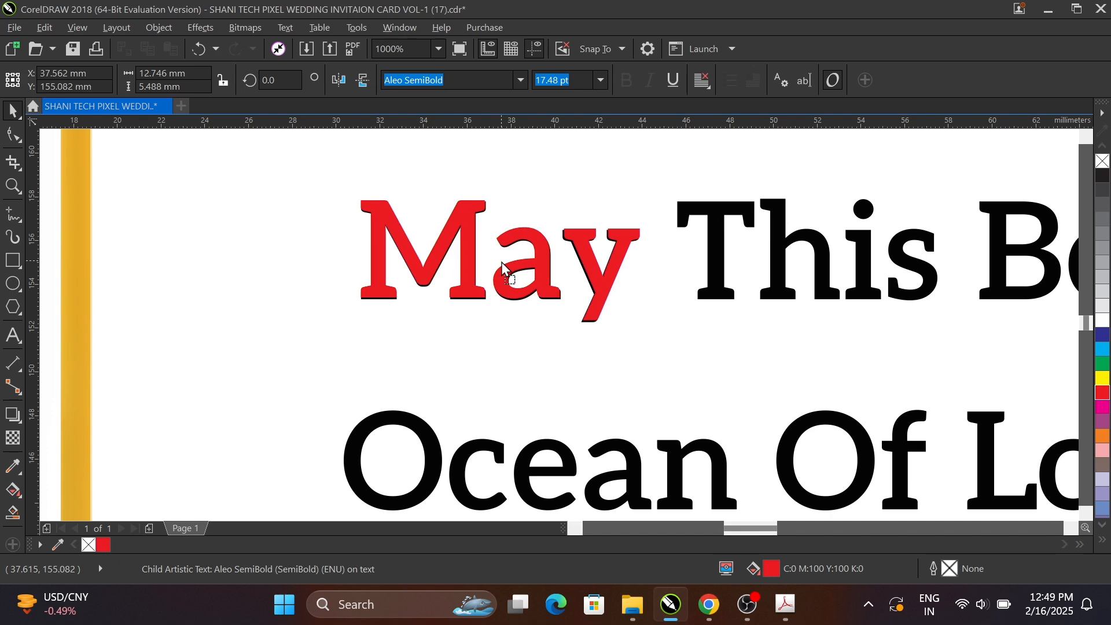
scroll(502, 266, down, 4)
scroll(550, 285, up, 4)
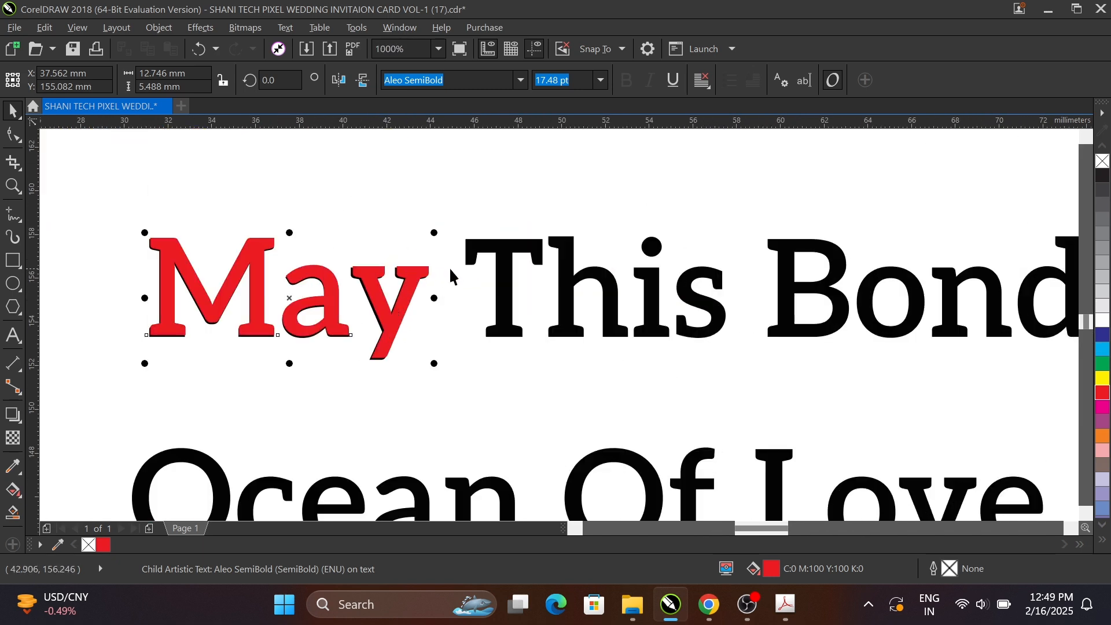
Append the filler text "dfsdfsafhasfahsfafasf" to the red "May".
scroll(284, 298, down, 1)
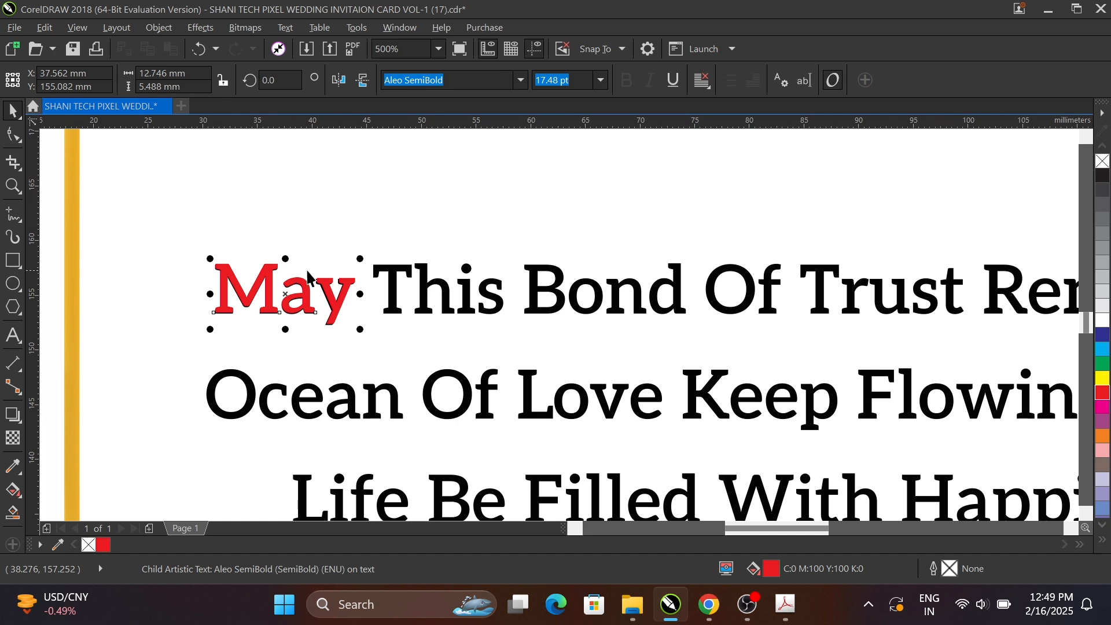
click(14, 345)
text(d)
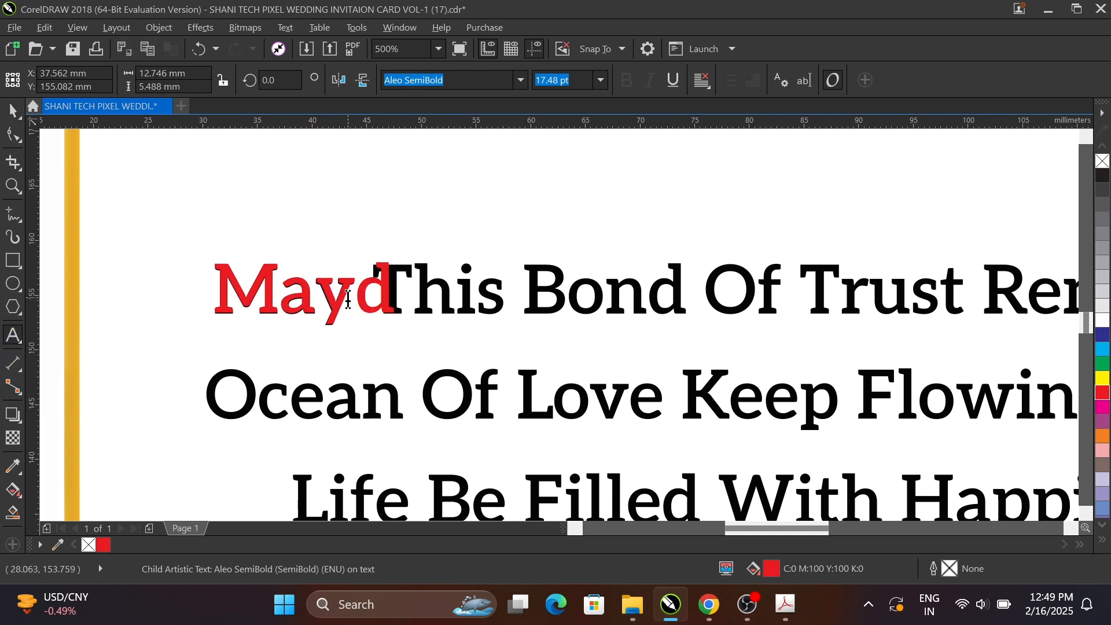
text(fsdfsafhasfahsfafasf)
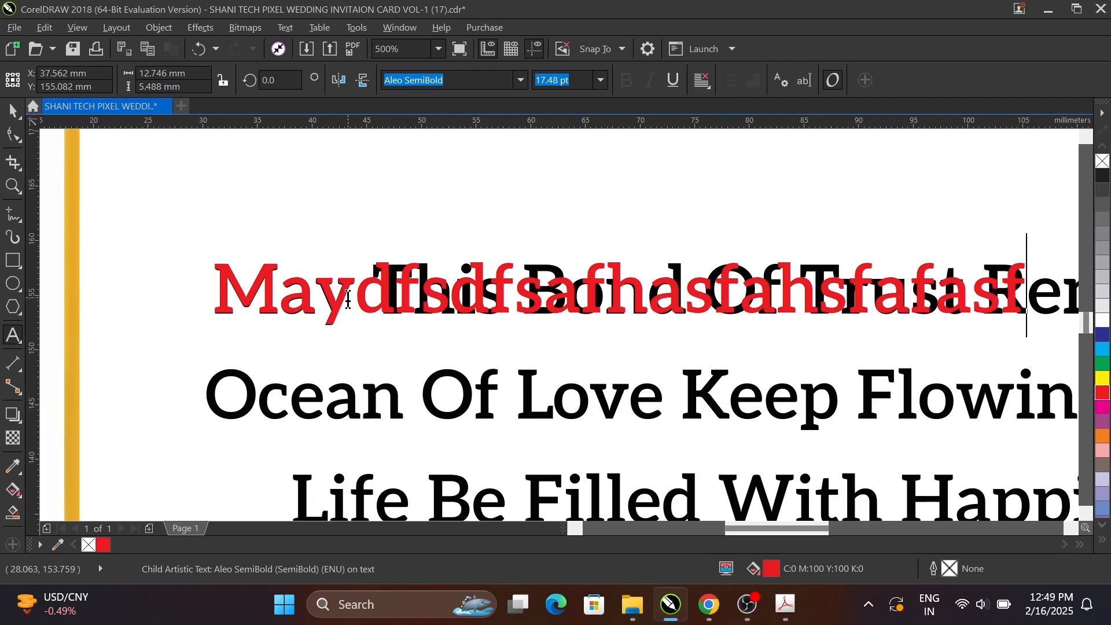
Delete the red text object overlapping the first line of the verse.
key(ctrl+z)
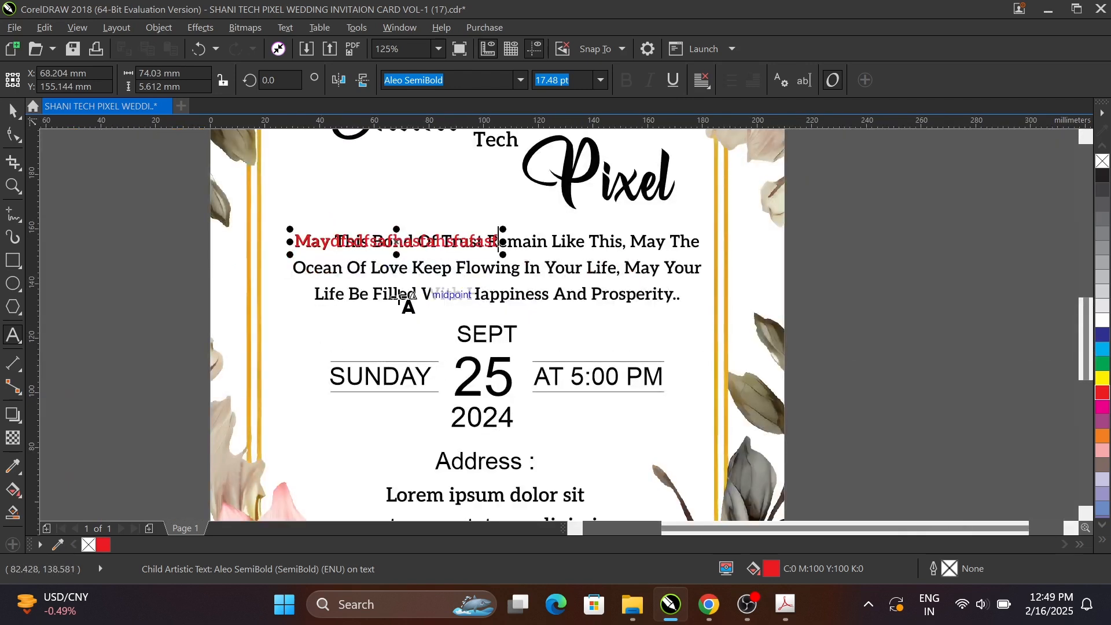
click(13, 109)
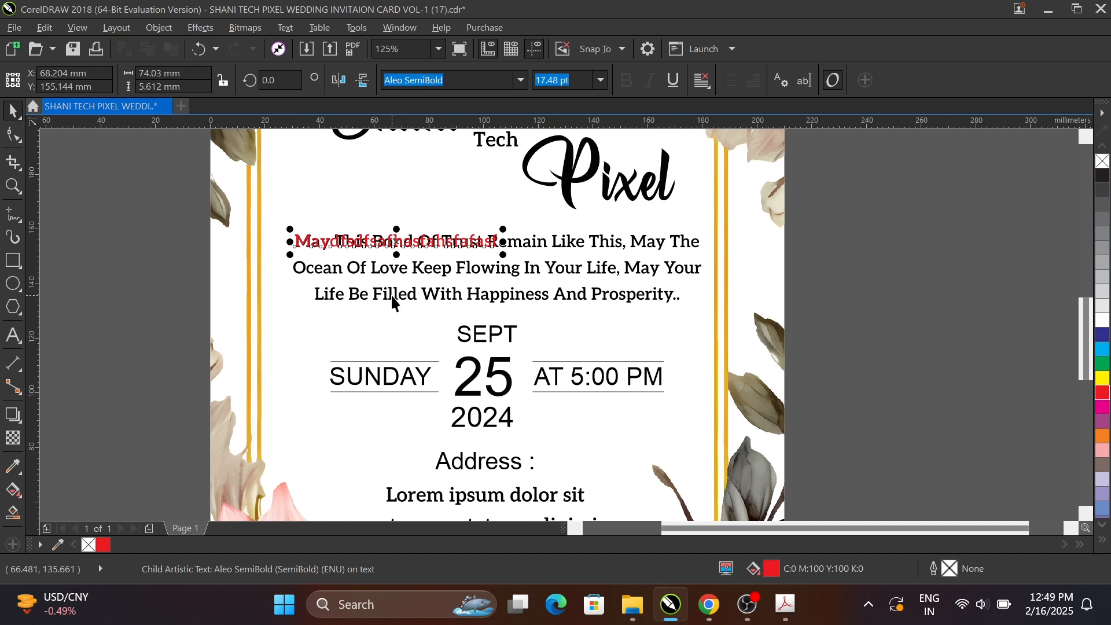
key(Delete)
Try replacing the month "SEPT" with the filler text "fshdfsfshf" and undo the edit.
scroll(460, 332, up, 2)
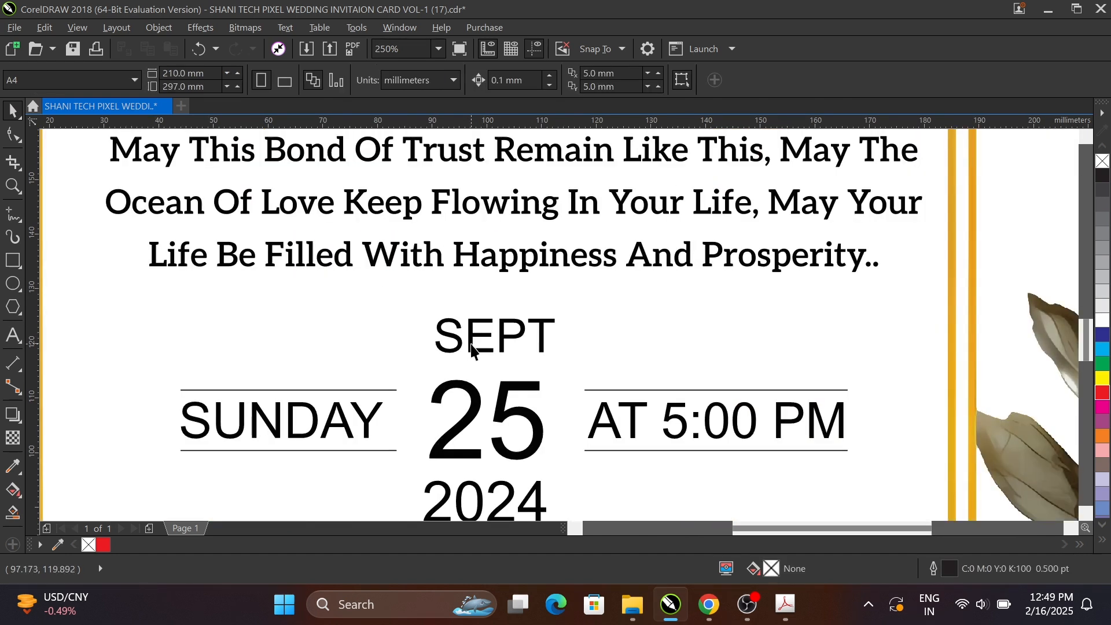
ctrl+click(471, 338)
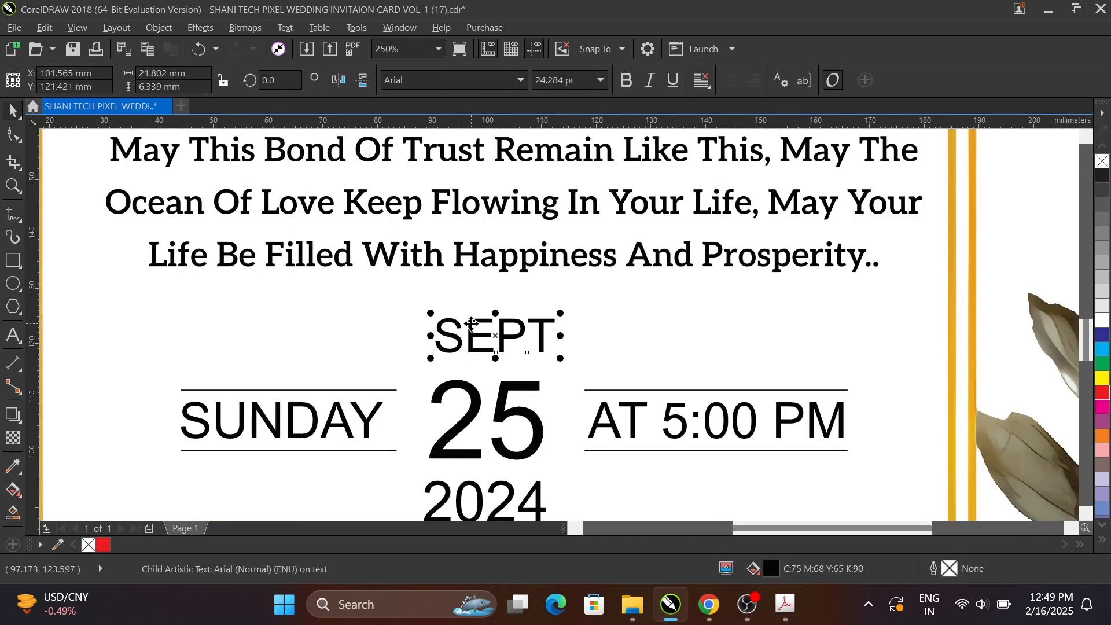
double_click(472, 323)
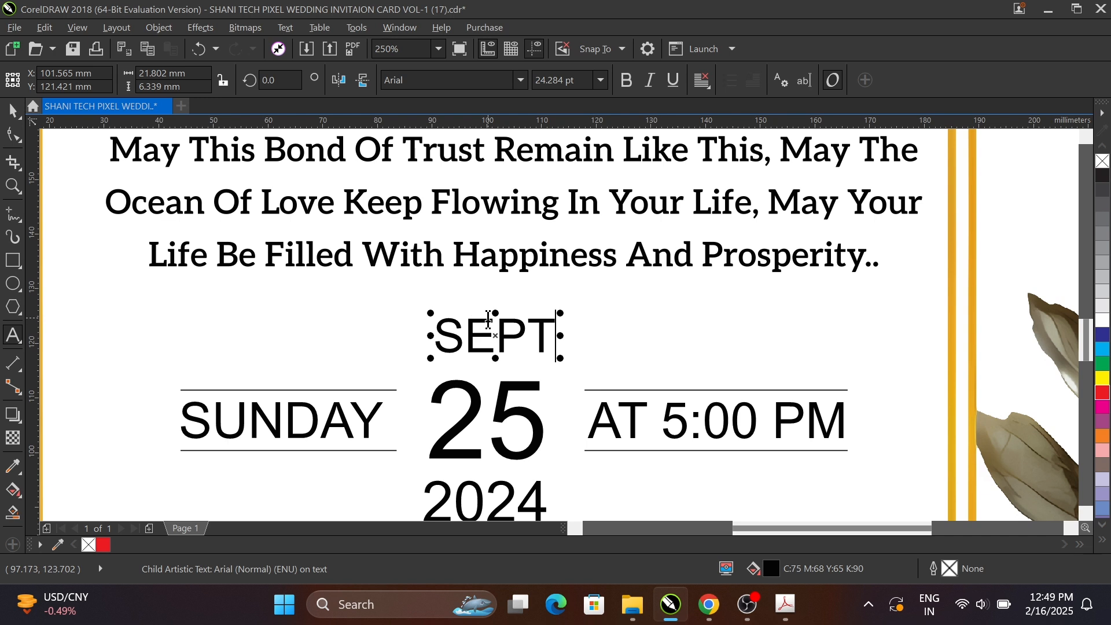
double_click(488, 318)
text(fshdfsfshf)
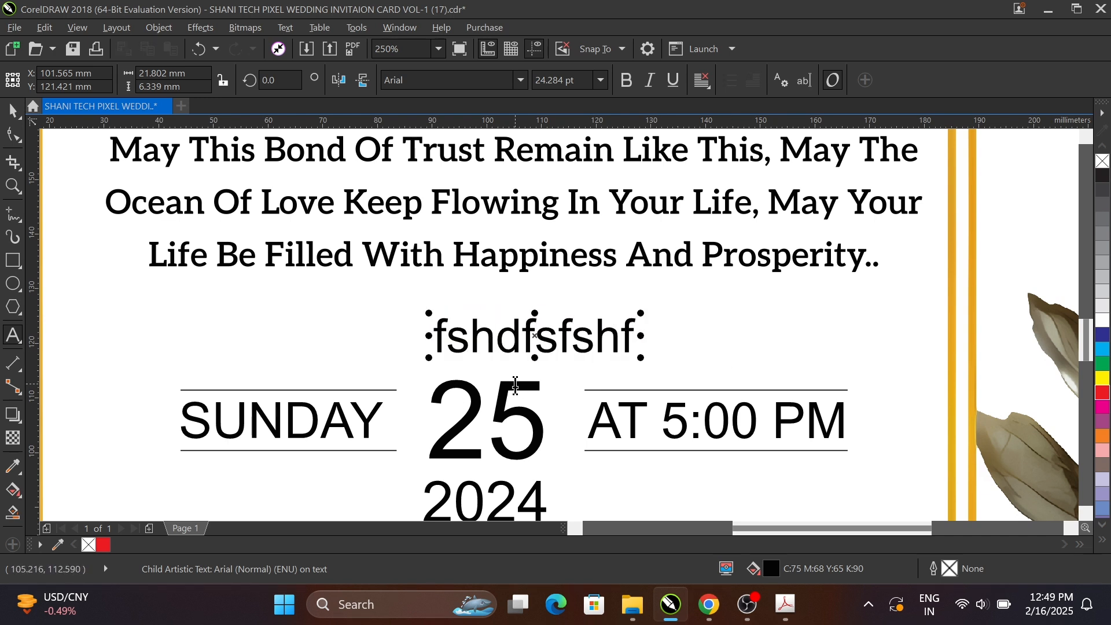
key(ctrl+z)
key(ctrl+z)
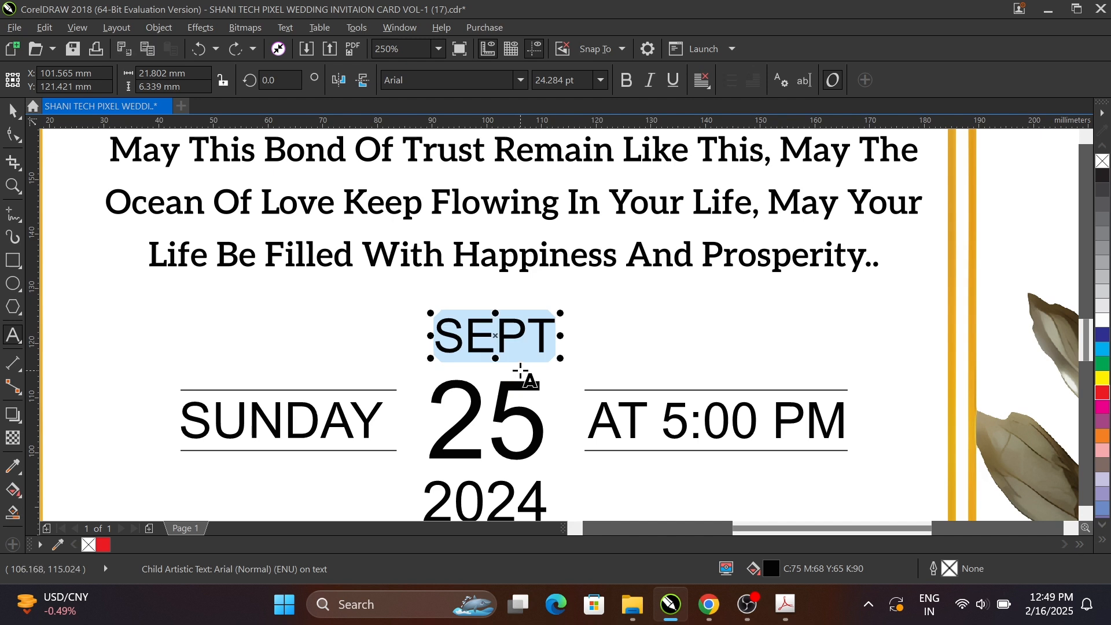
Try replacing the weekday "SUNDAY" with the filler text "fsettrt" and undo the edit.
click(295, 426)
click(296, 425)
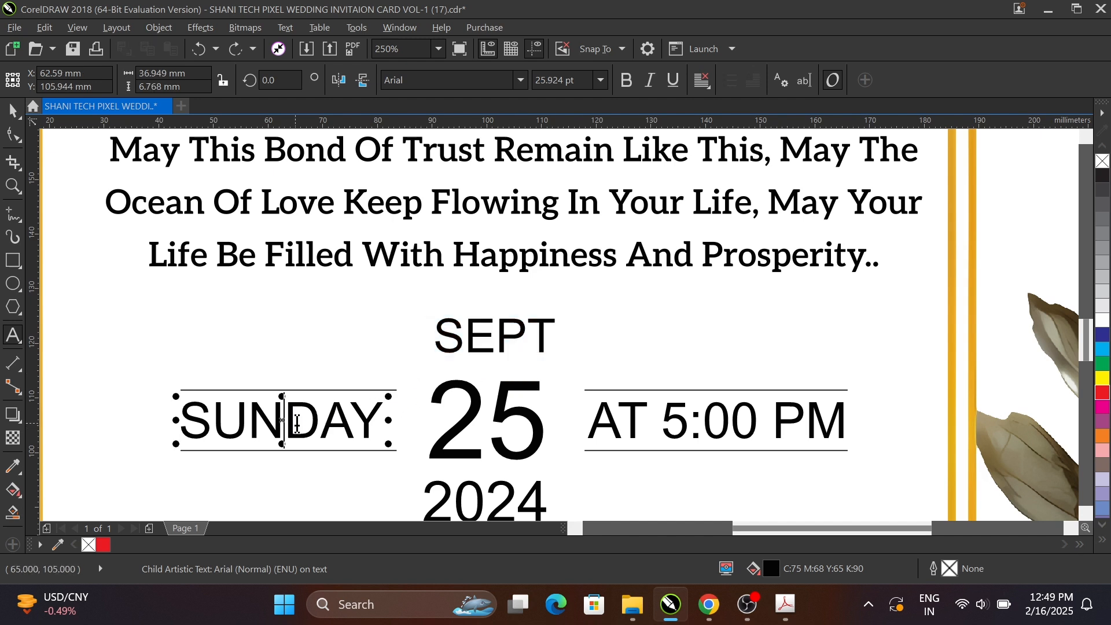
double_click(299, 420)
text(f)
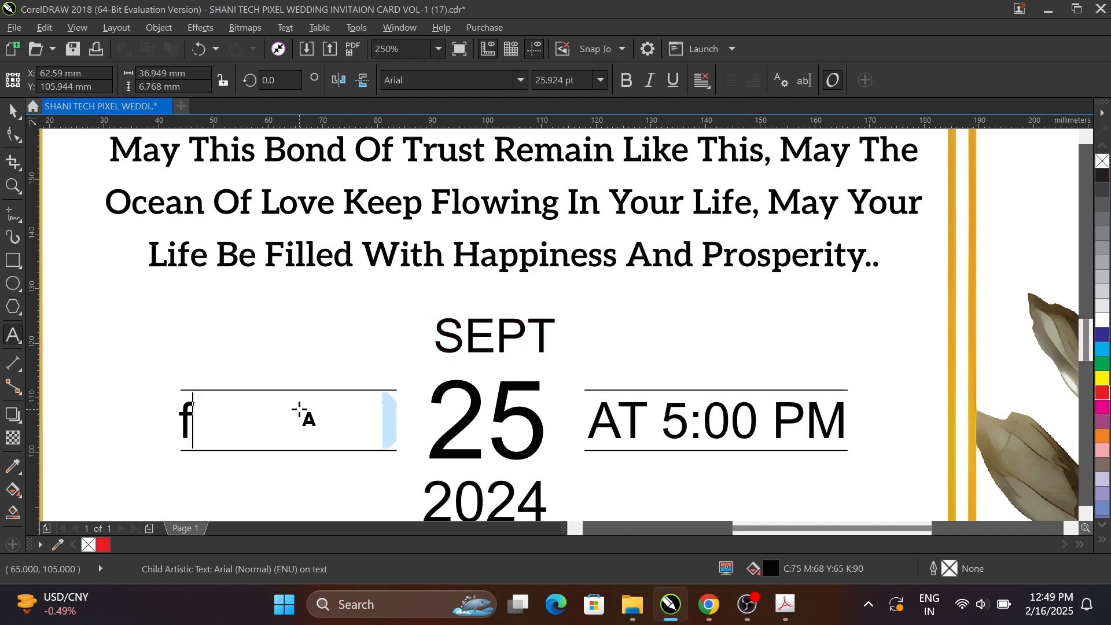
text(settrt)
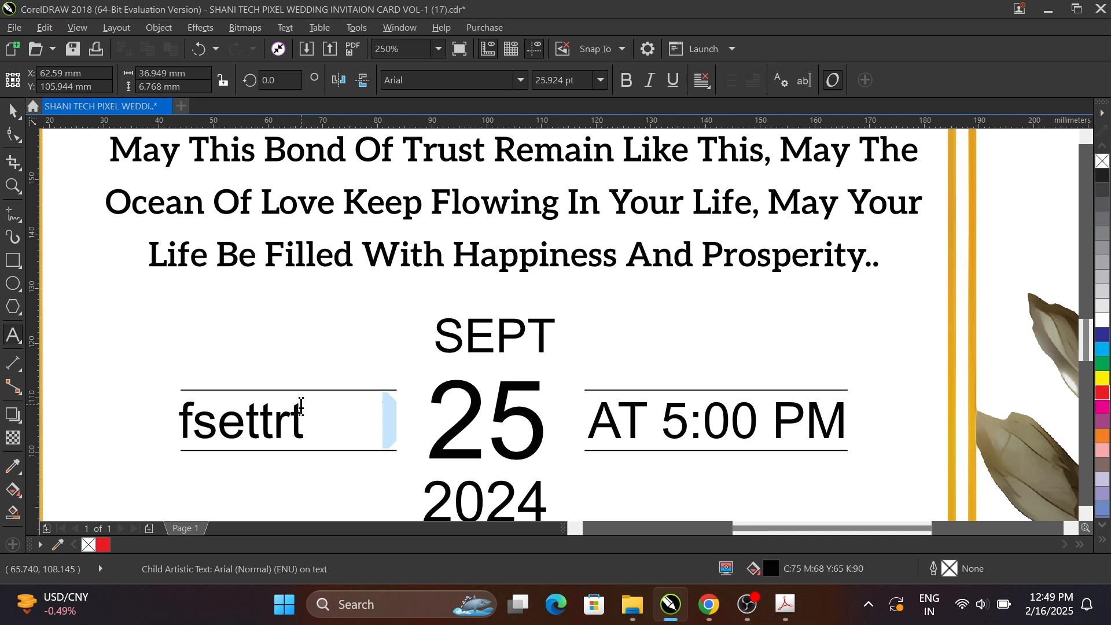
key(ctrl+z)
key(ctrl+z)
Try changing the large day number "25" to "12" and undo the edit.
click(457, 419)
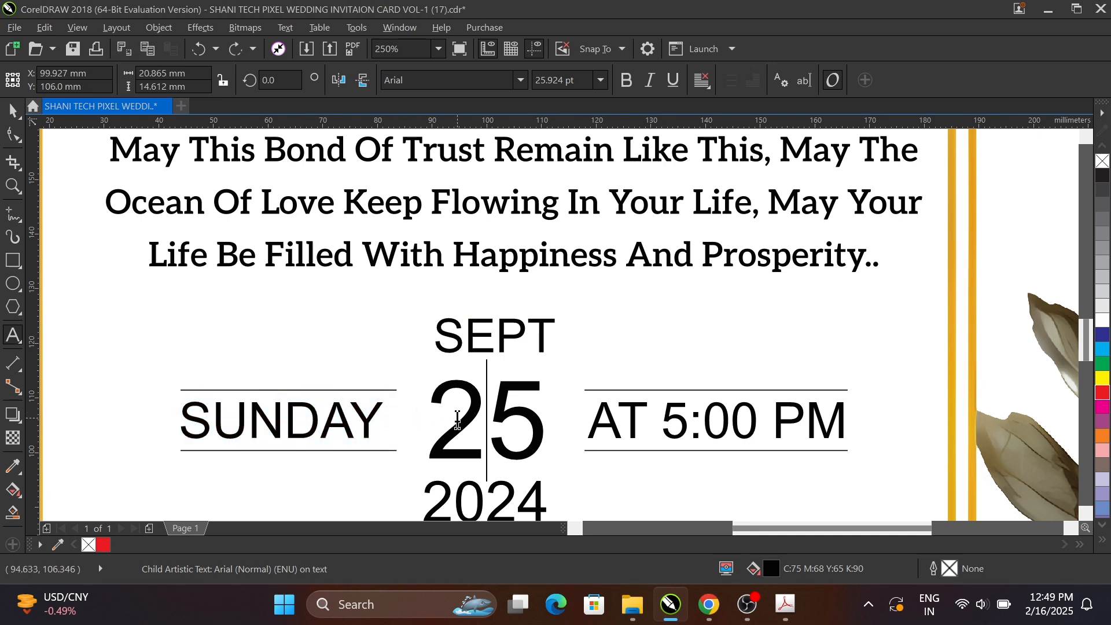
drag(458, 420, 541, 429)
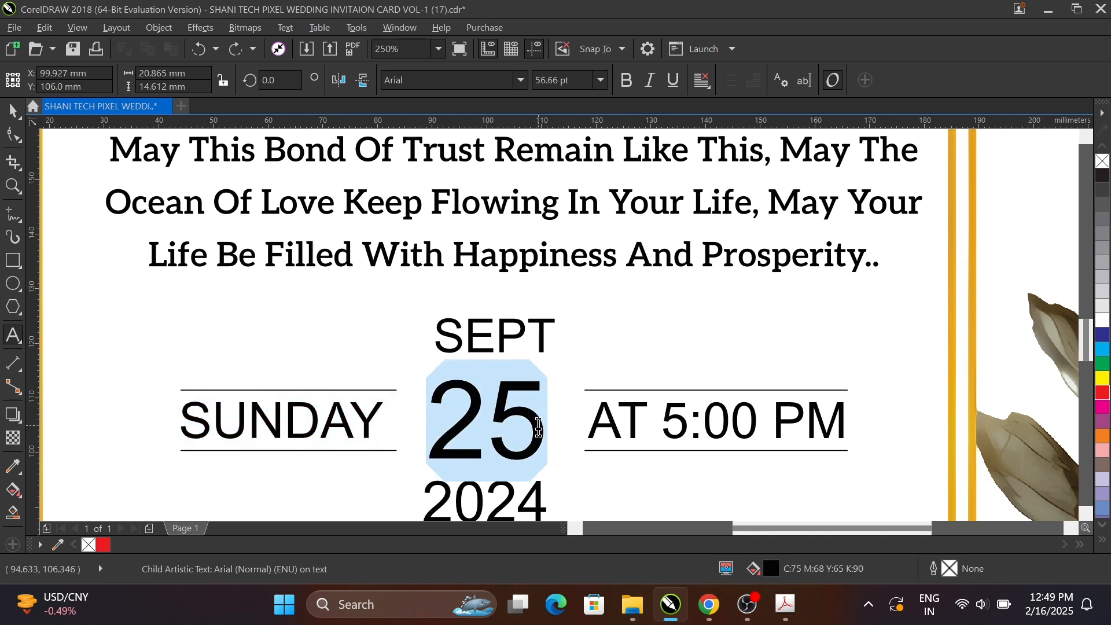
text(12)
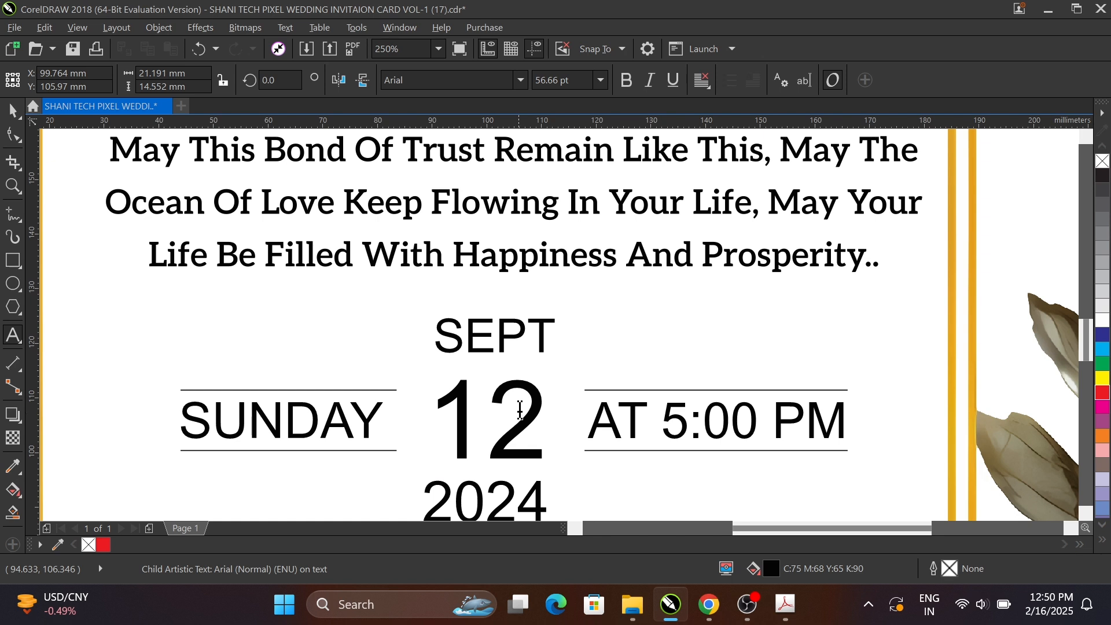
key(ctrl+z)
key(ctrl+z)
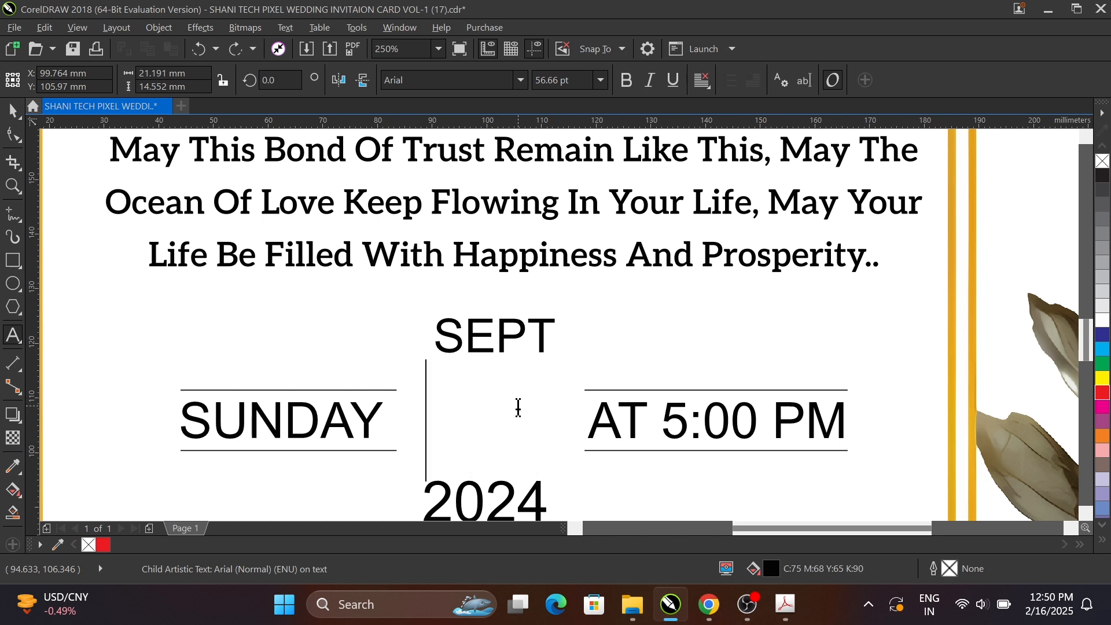
Change the hour and minutes in the event time text beside the date to 7:30.
double_click(637, 428)
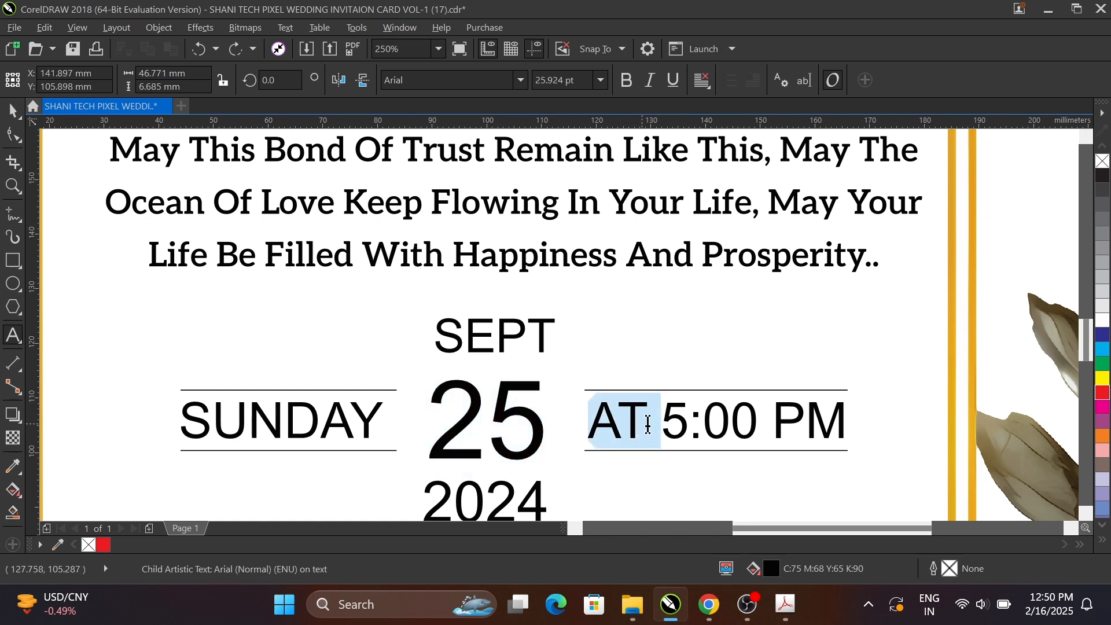
click(641, 424)
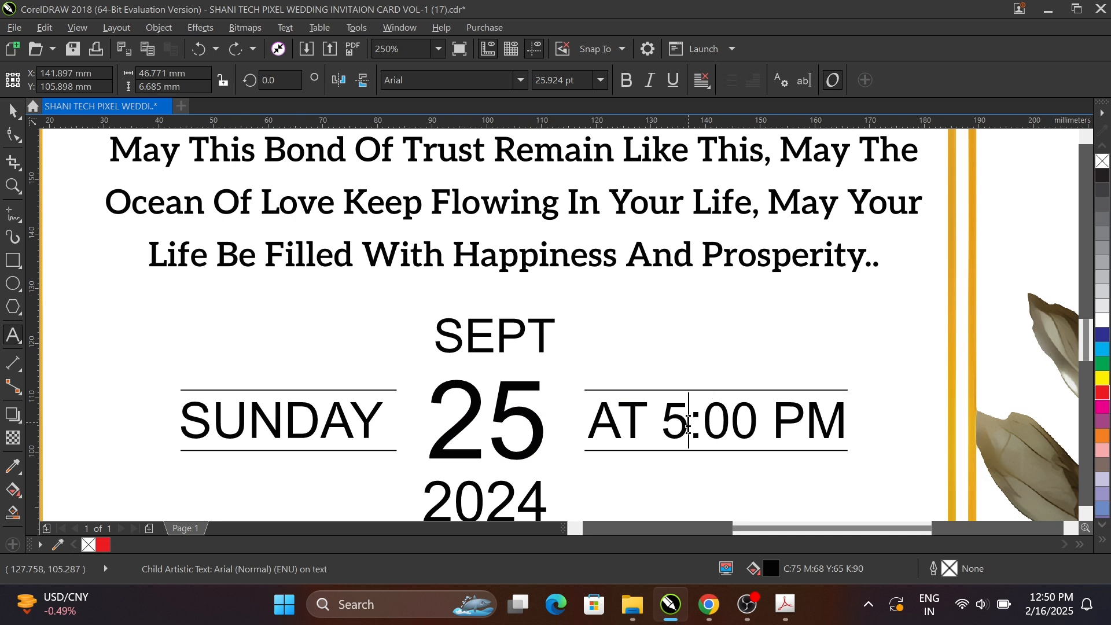
double_click(681, 426)
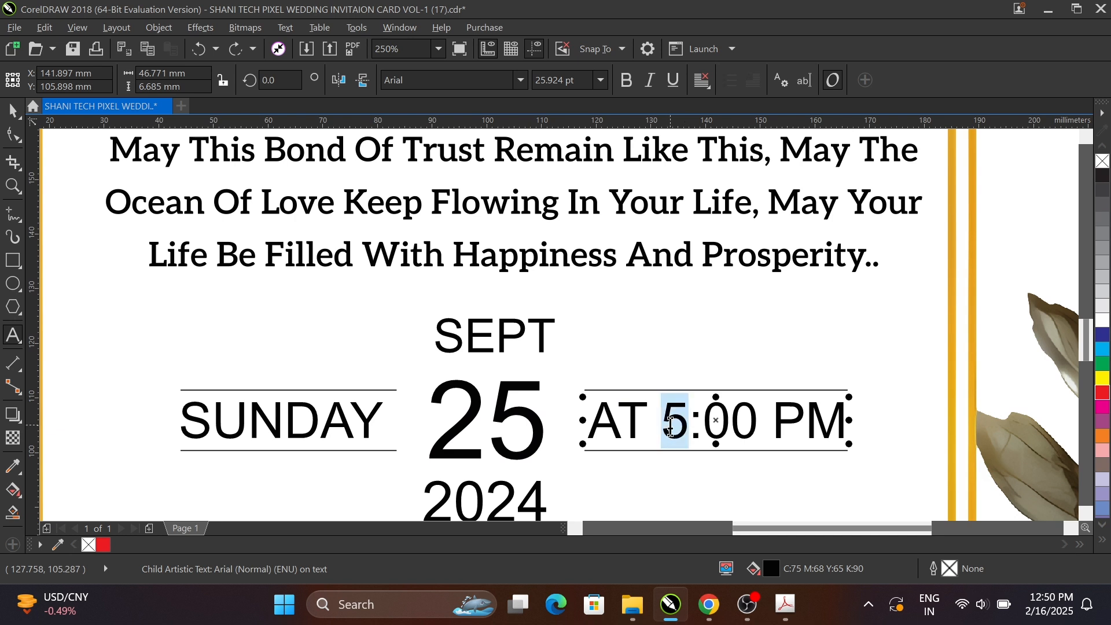
text(7)
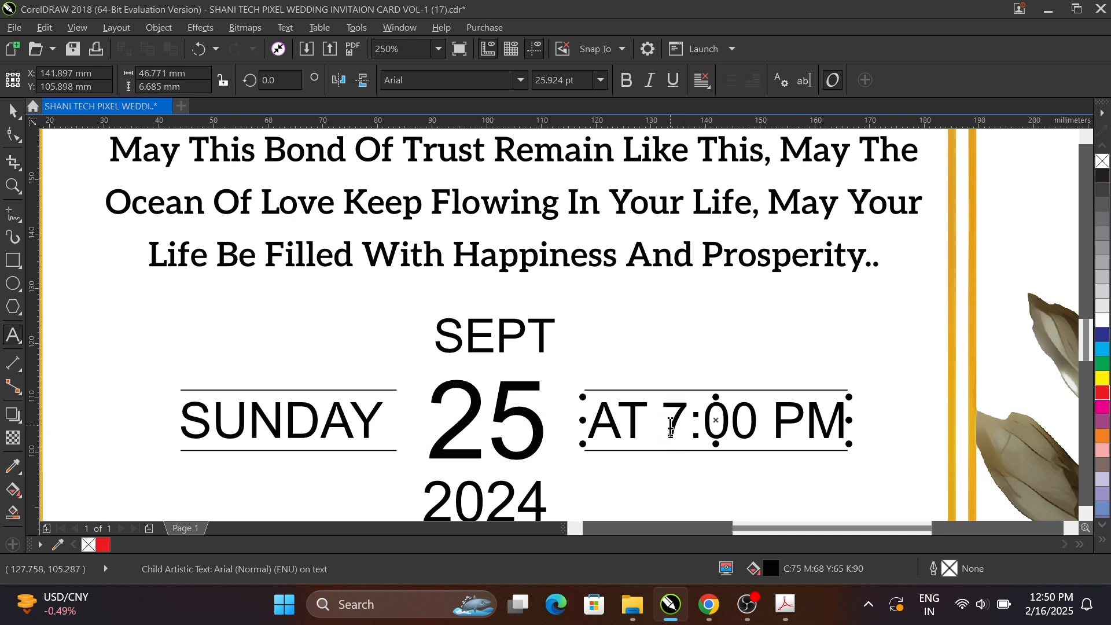
click(727, 421)
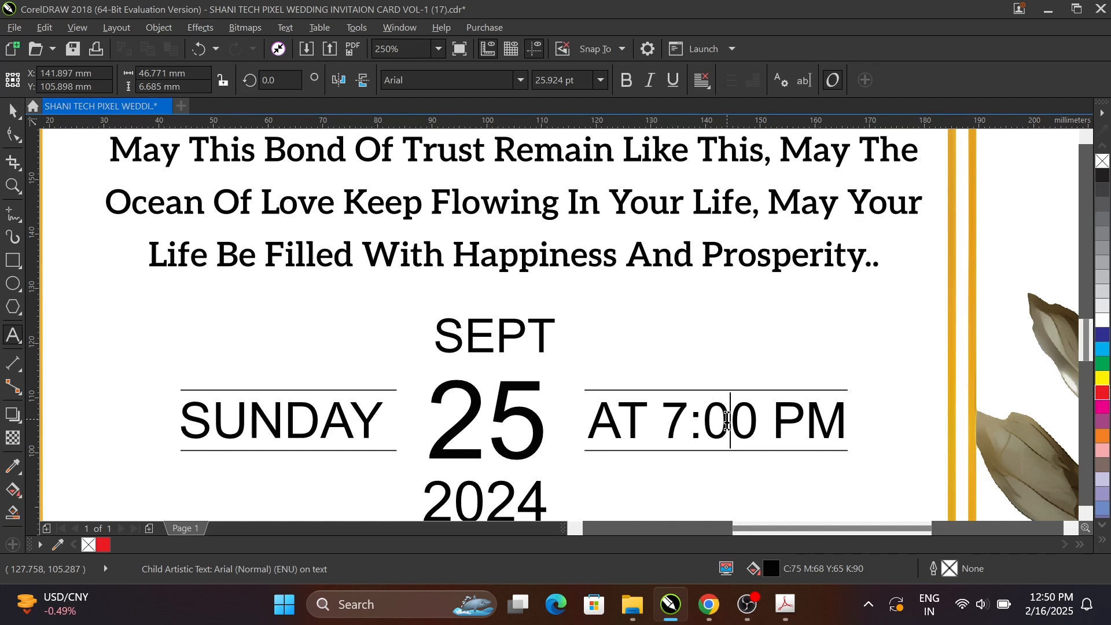
key(shift+Left)
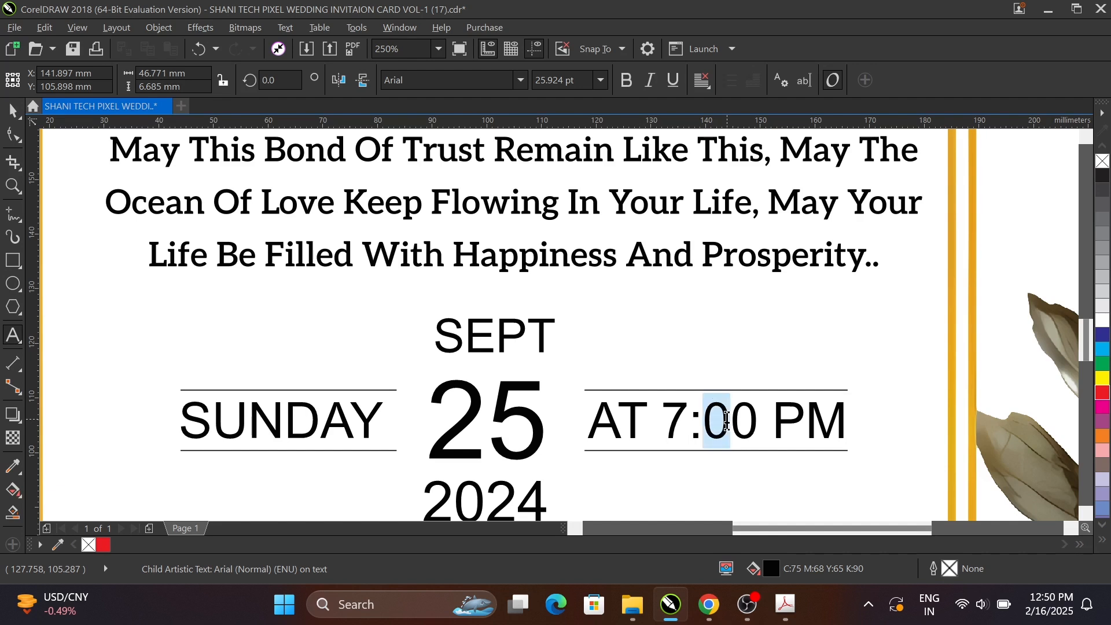
text(3)
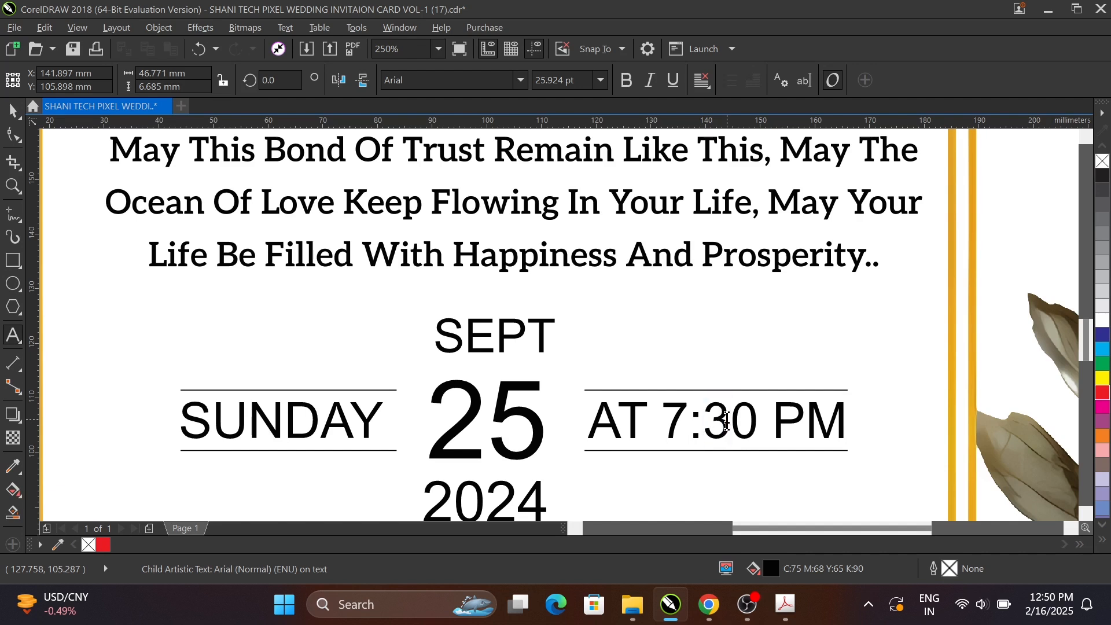
Change "PM" to "AM" in the event time so the text reads "AT 7:30 AM".
click(787, 420)
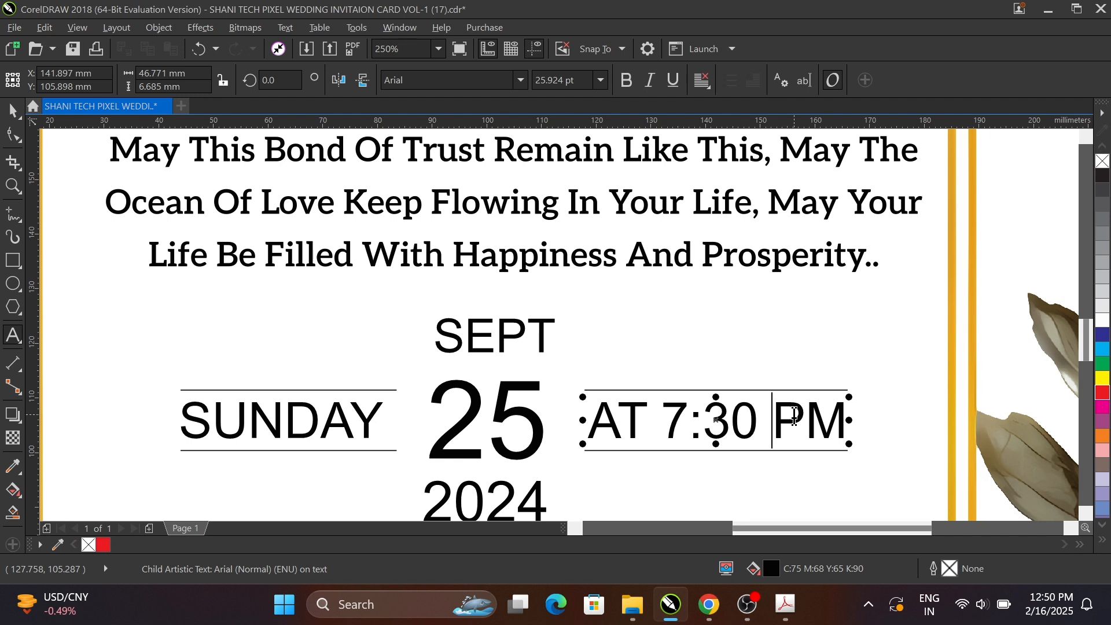
click(796, 417)
drag(801, 414, 781, 418)
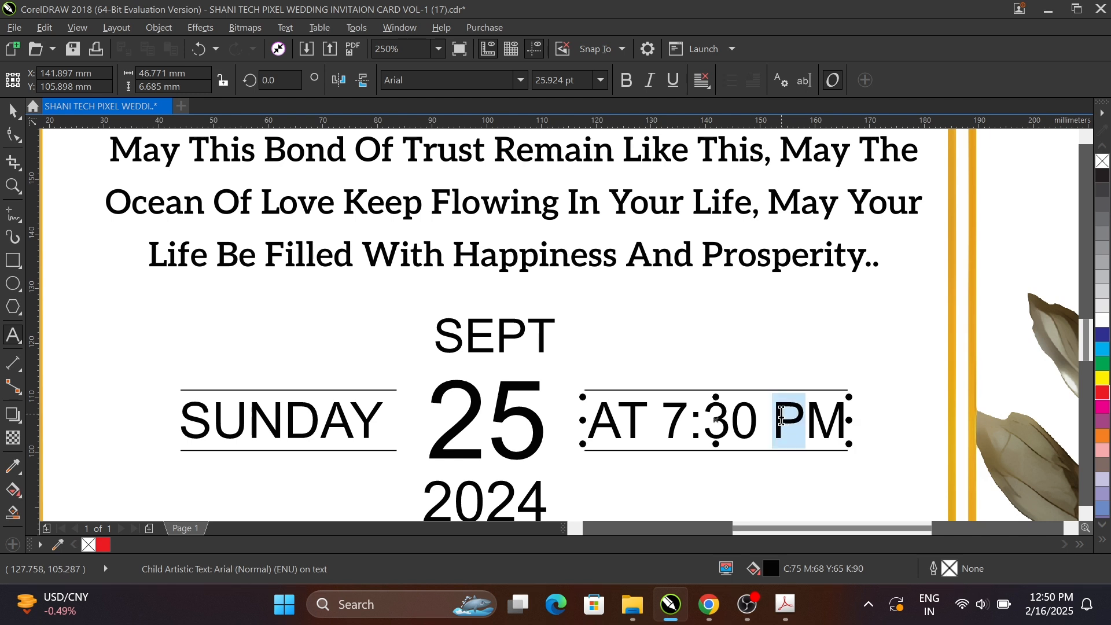
text(A)
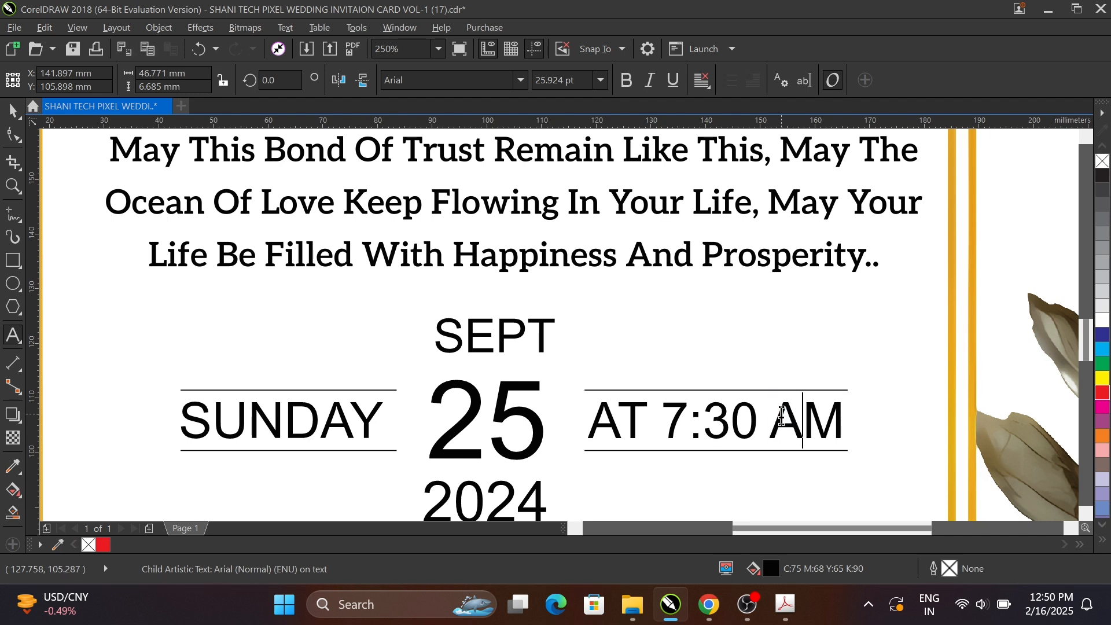
scroll(547, 343, down, 2)
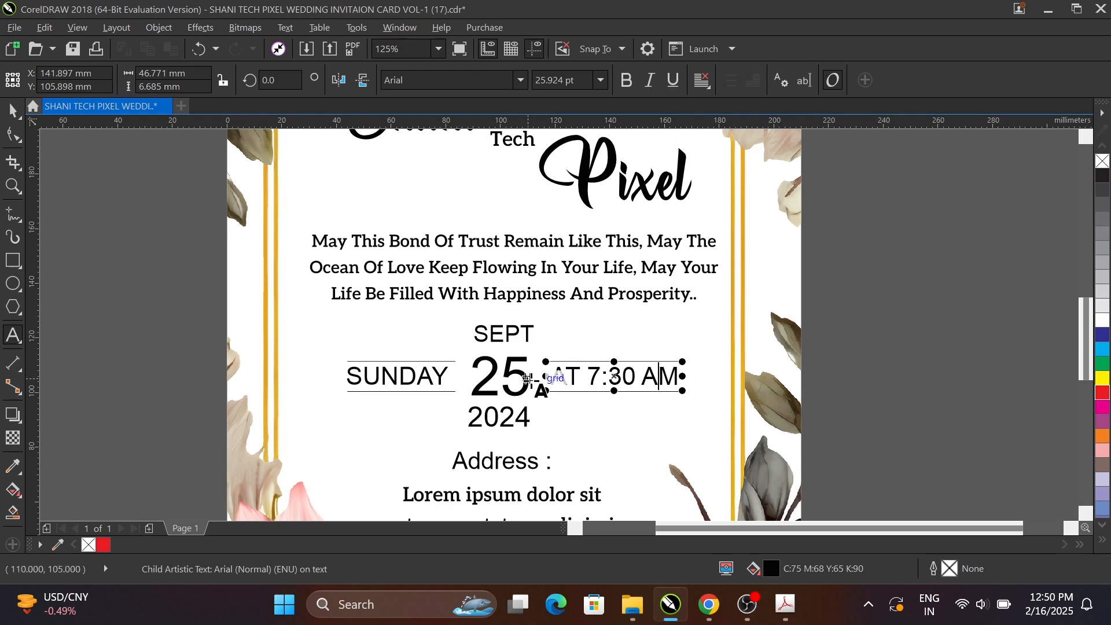
Undo the last hour, minutes and AM/PM edits in the event time text beside the date.
scroll(563, 401, up, 2)
click(12, 110)
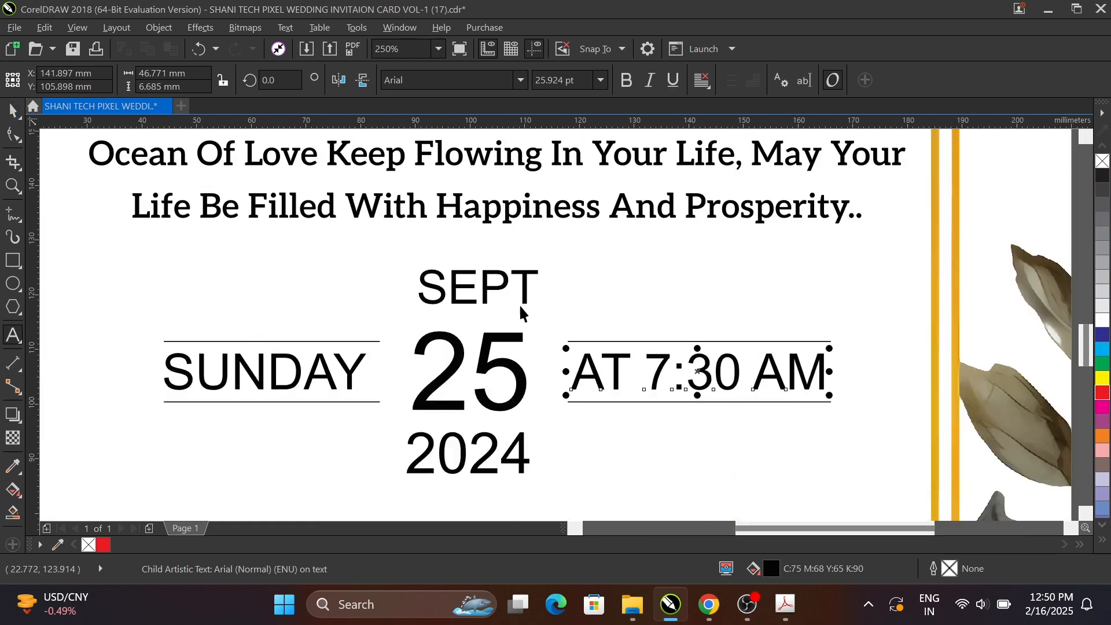
key(ctrl+z)
key(ctrl+z)
key(ctrl+z)
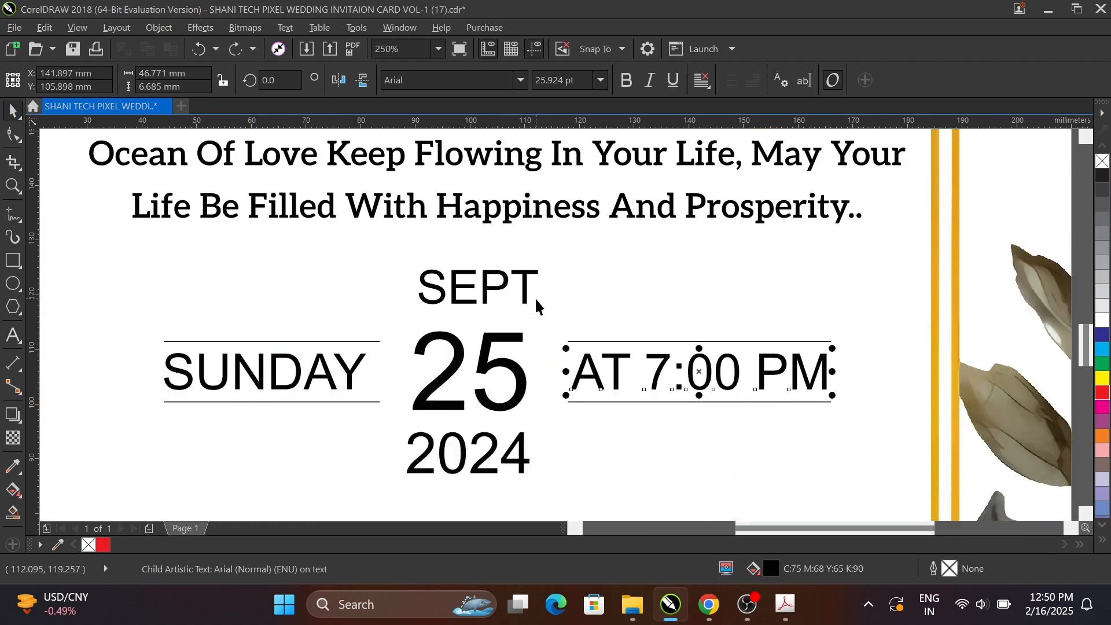
scroll(544, 312, down, 3)
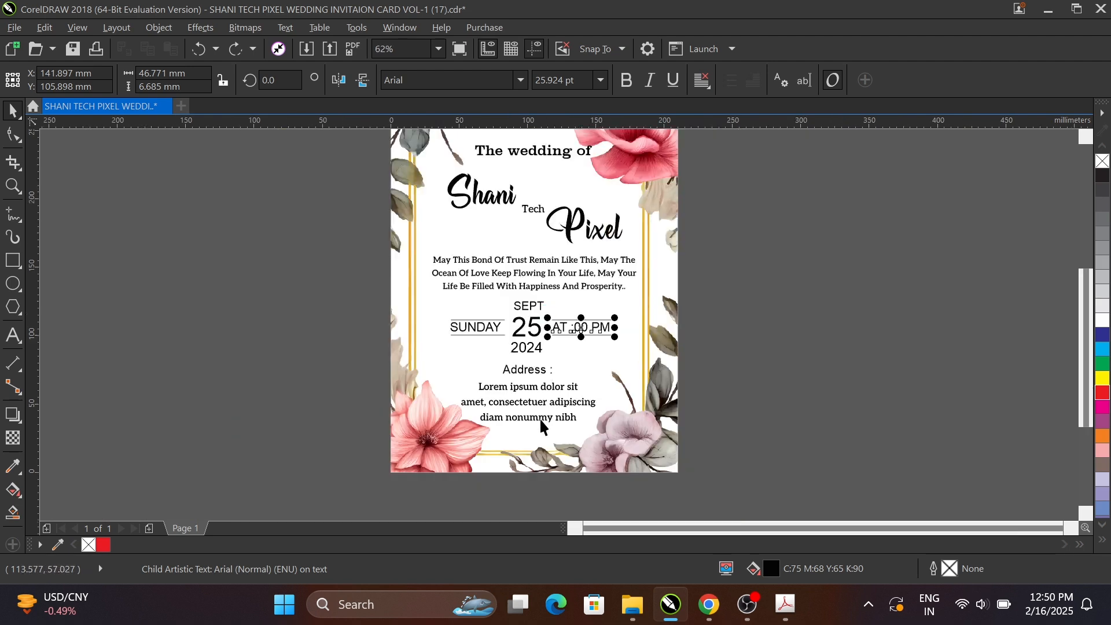
Open the drawing SHANI TECH PIXEL WEDDING INVITAION CARD VOL-1 (4).cdr and dismiss the text update notice.
key(ctrl+o)
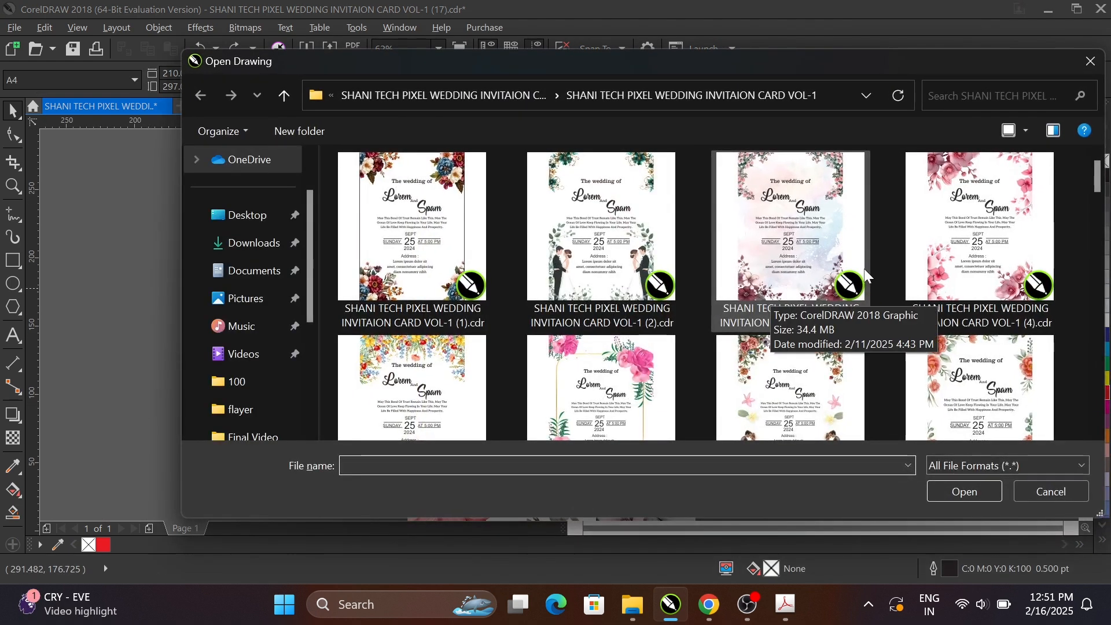
click(978, 246)
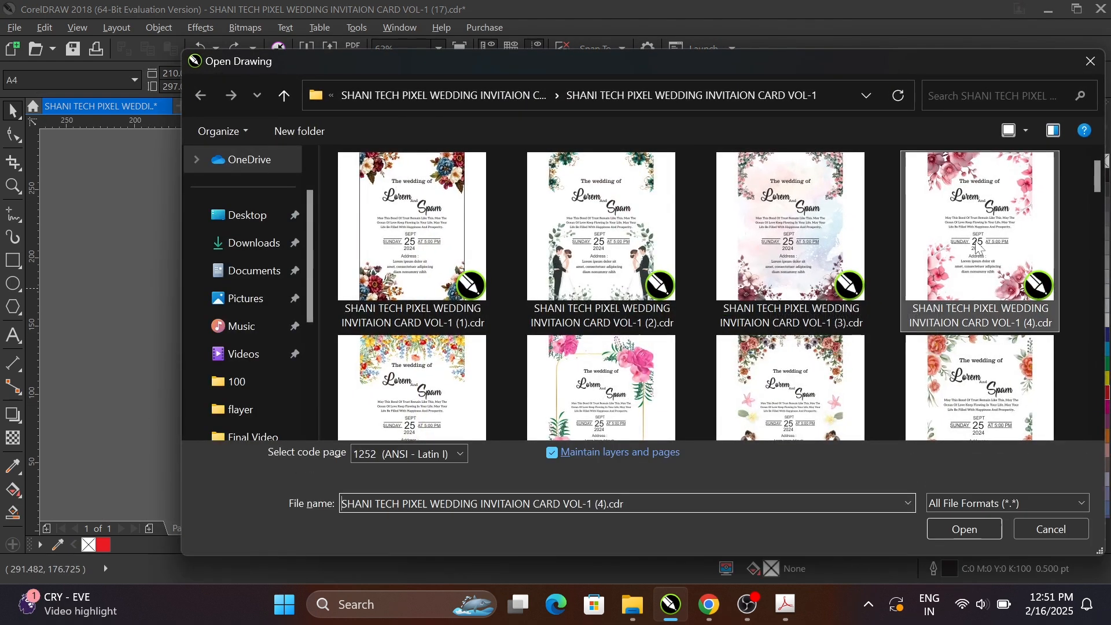
click(976, 522)
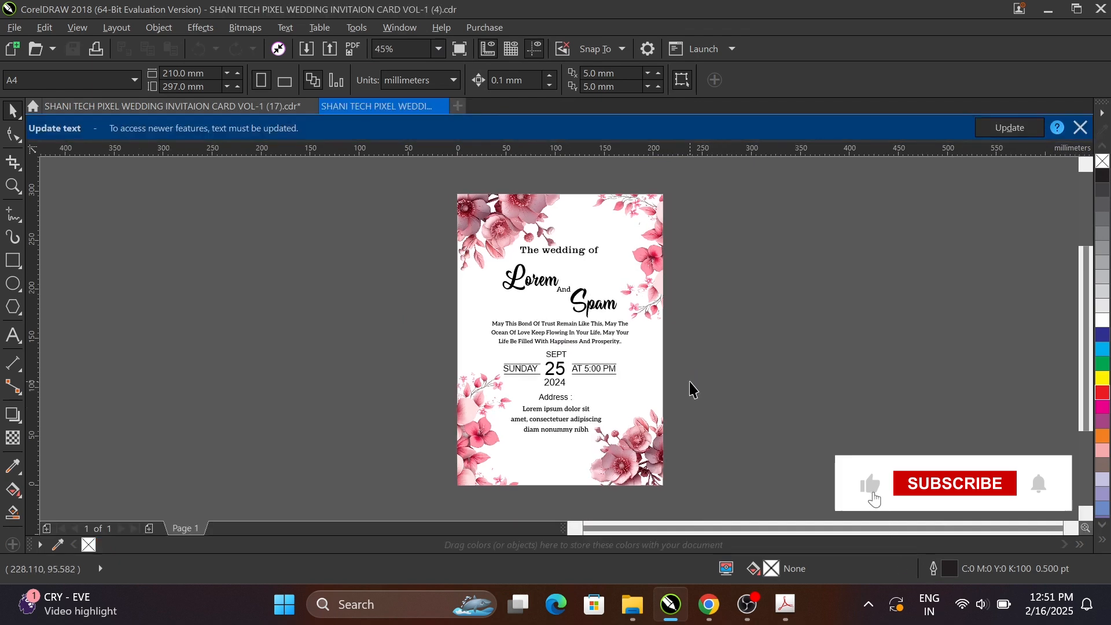
click(1079, 128)
Fill both couple name texts, "Lorem" and "Spam", with red (C:0 M:100 Y:100 K:0).
scroll(612, 346, up, 2)
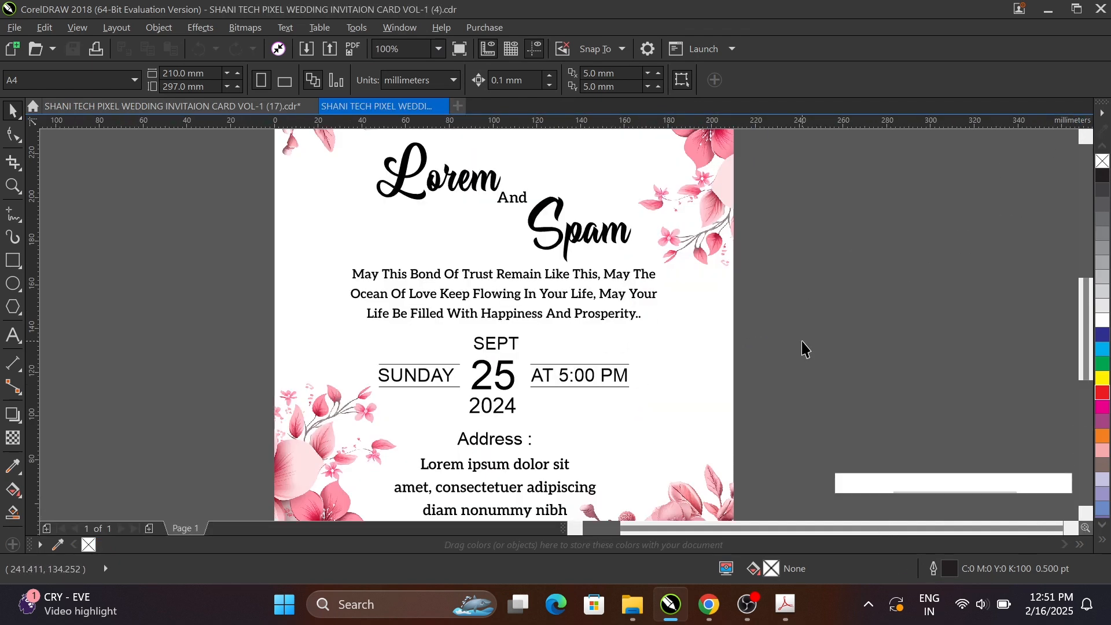
scroll(633, 365, down, 2)
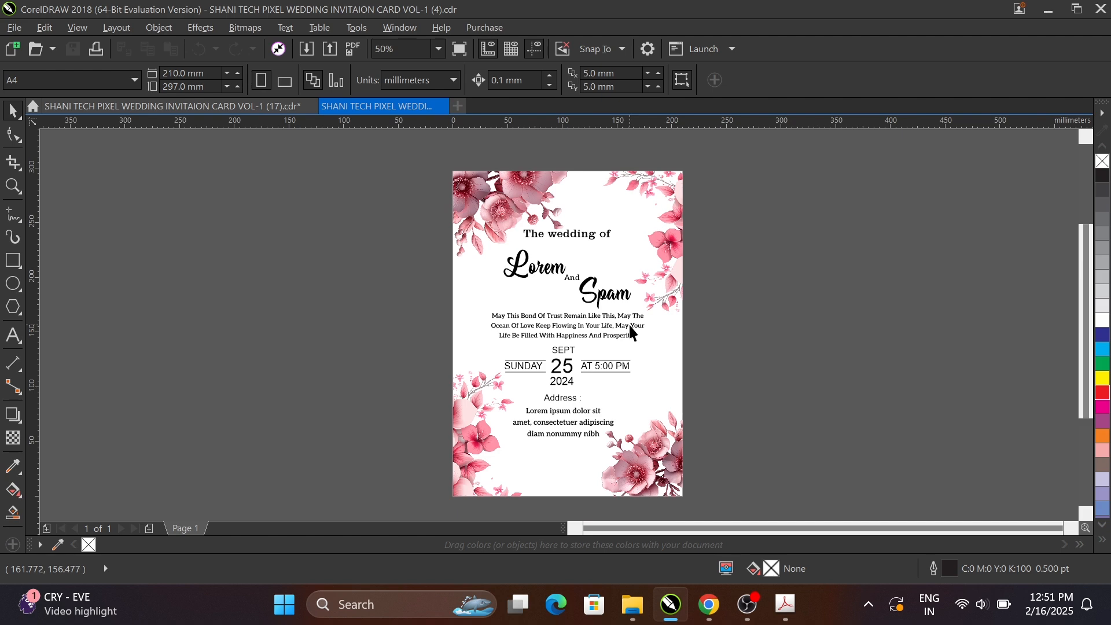
scroll(653, 292, up, 2)
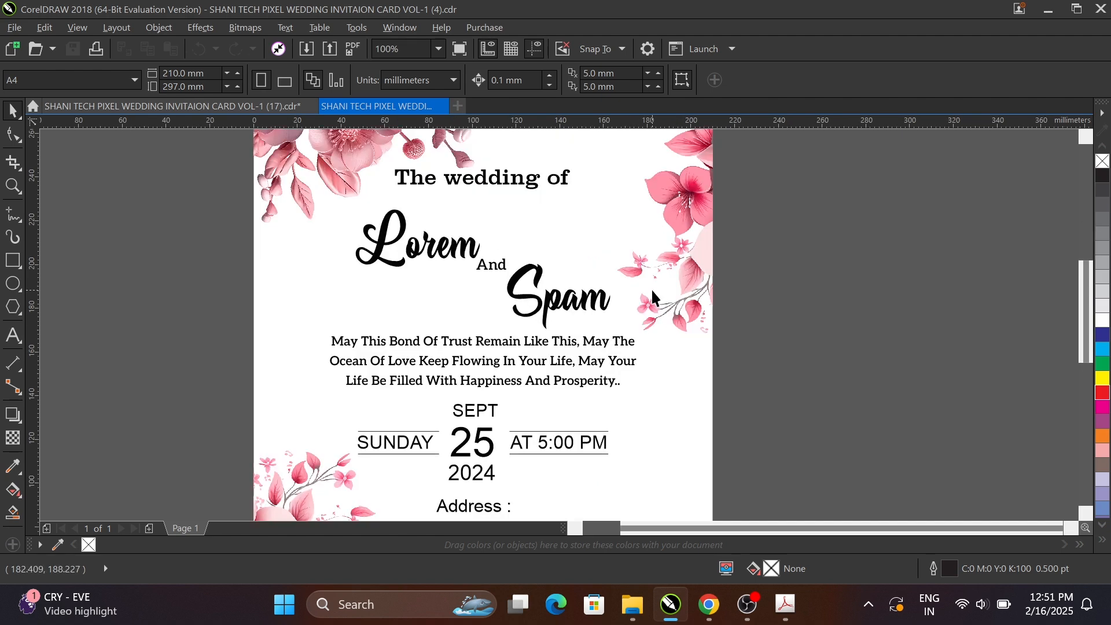
scroll(652, 293, down, 2)
scroll(569, 260, up, 1)
click(550, 267)
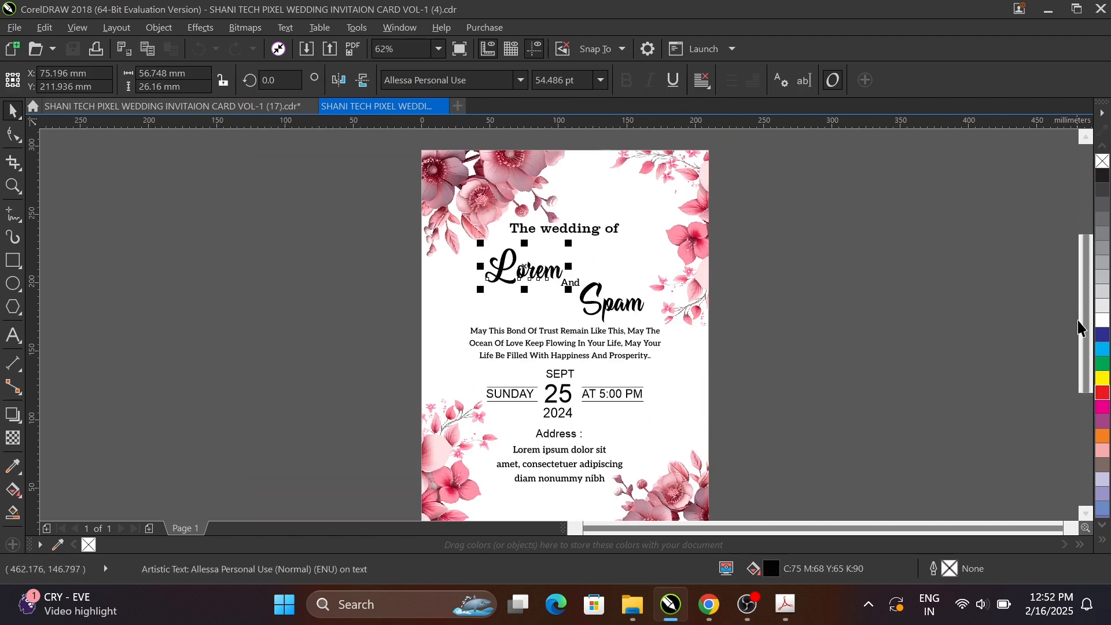
click(1103, 393)
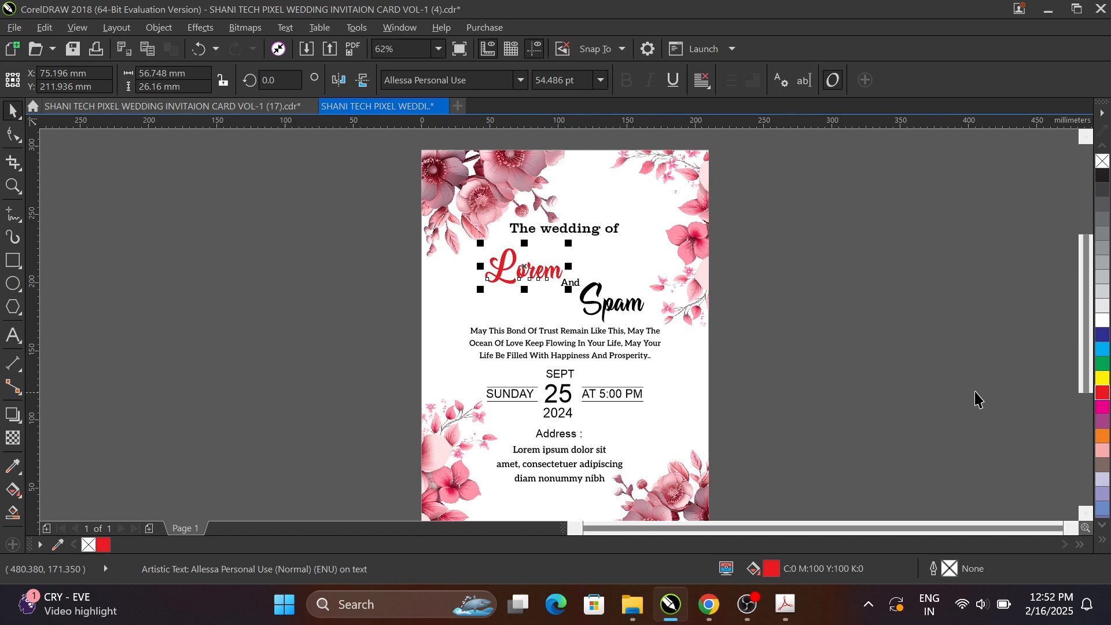
click(611, 301)
click(613, 304)
scroll(627, 313, up, 2)
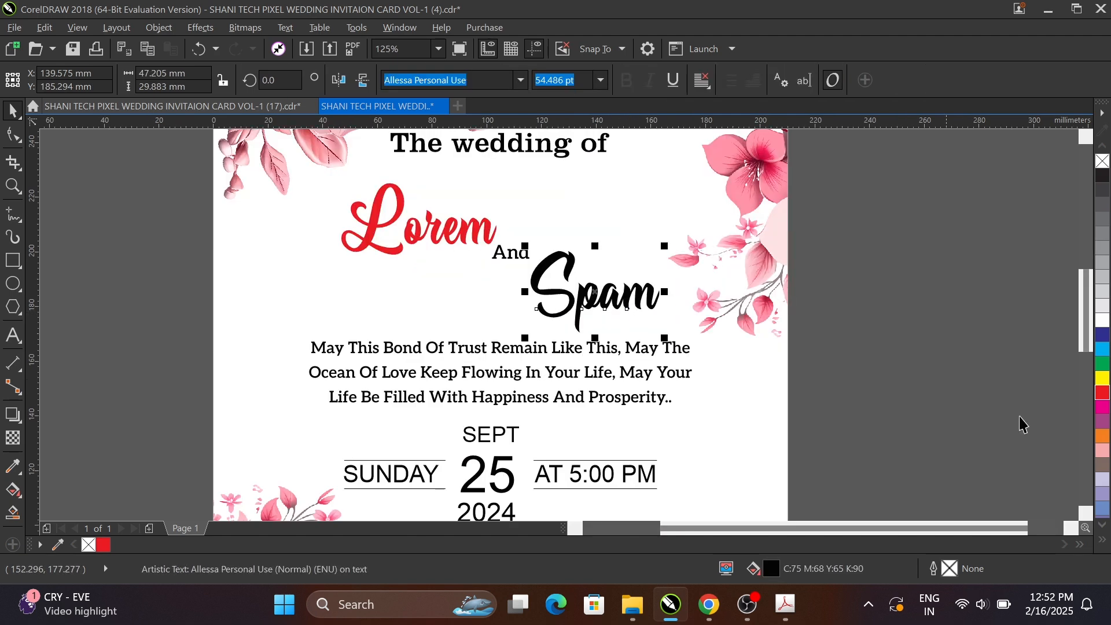
click(1102, 393)
click(809, 374)
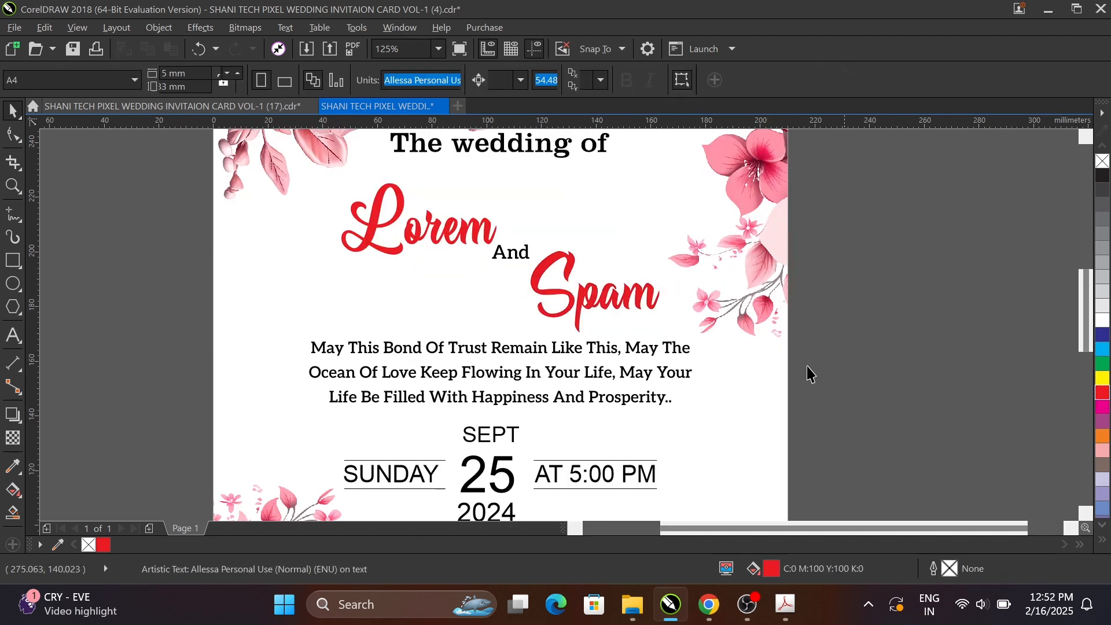
Fill the large day number "25" in the date block with the same red.
scroll(547, 305, down, 2)
scroll(519, 411, up, 2)
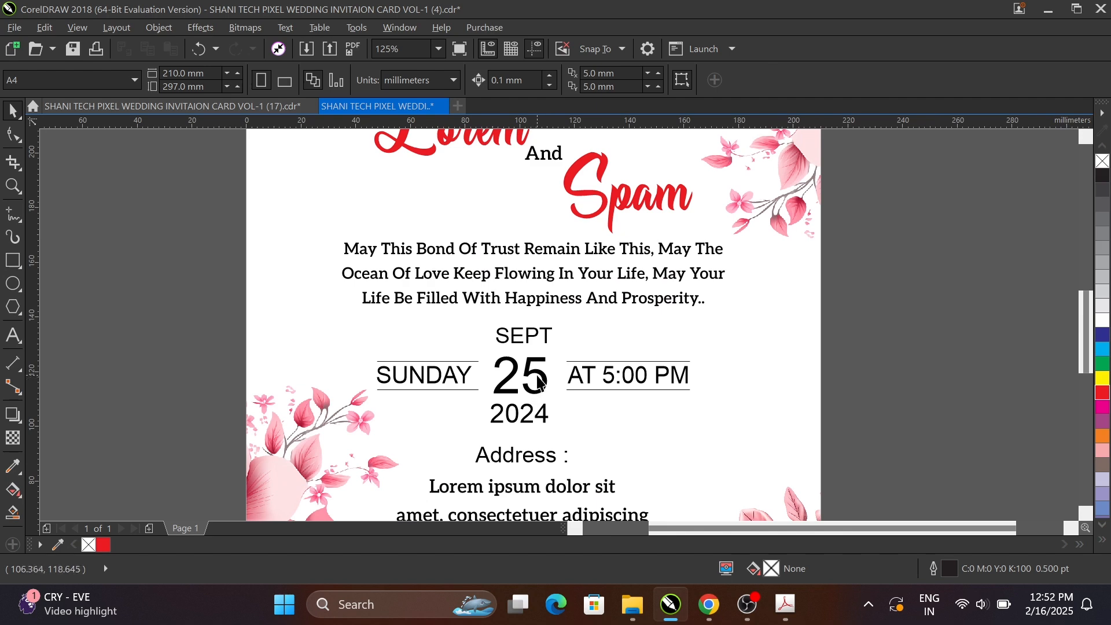
click(538, 382)
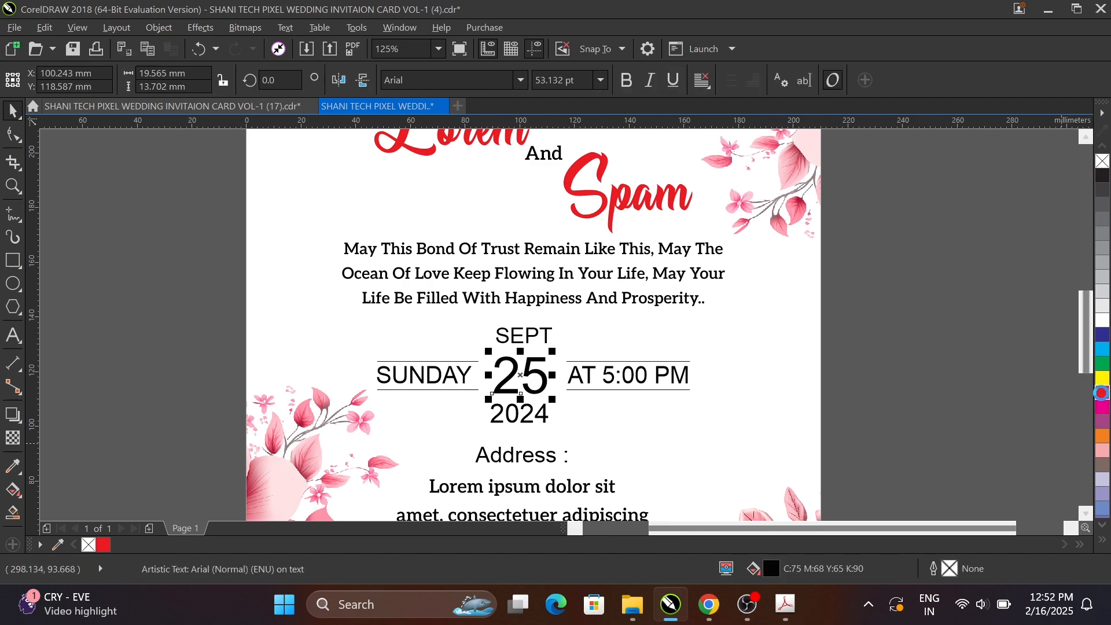
click(1101, 393)
click(839, 395)
Select the three placeholder lines below "Address :" together and fill them with red.
scroll(839, 395, down, 2)
scroll(626, 438, up, 2)
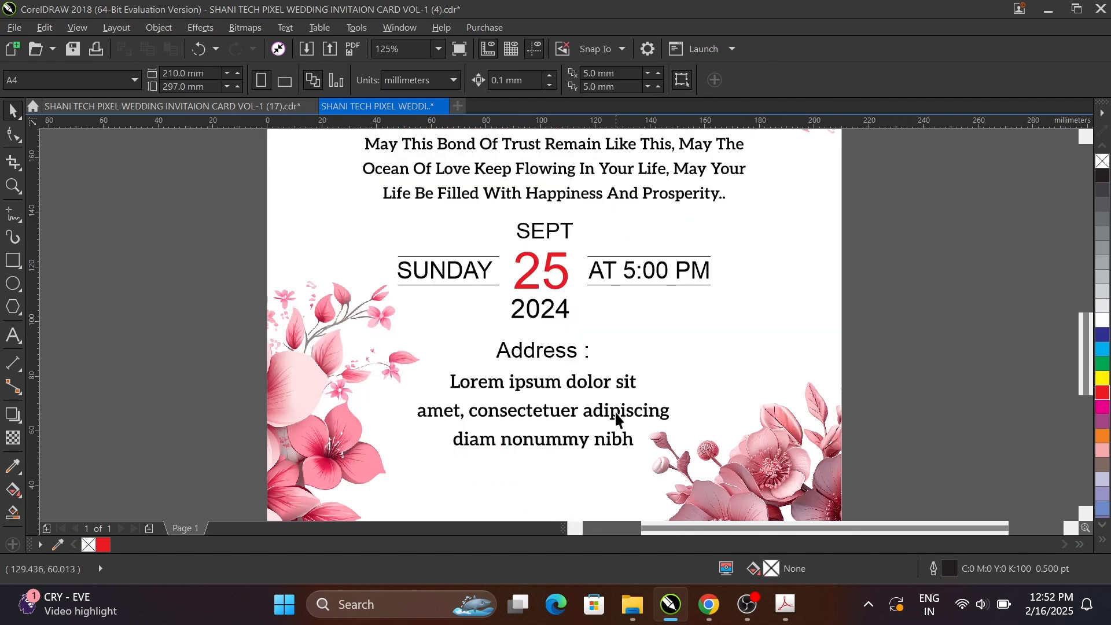
drag(907, 466, 390, 367)
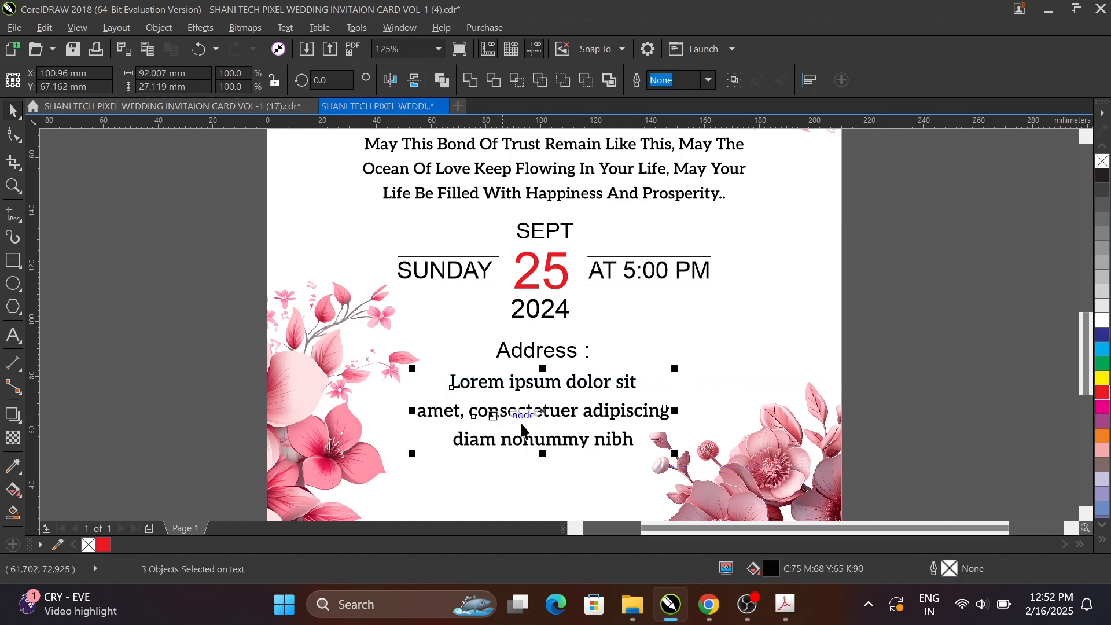
click(1101, 393)
click(928, 395)
scroll(512, 421, down, 2)
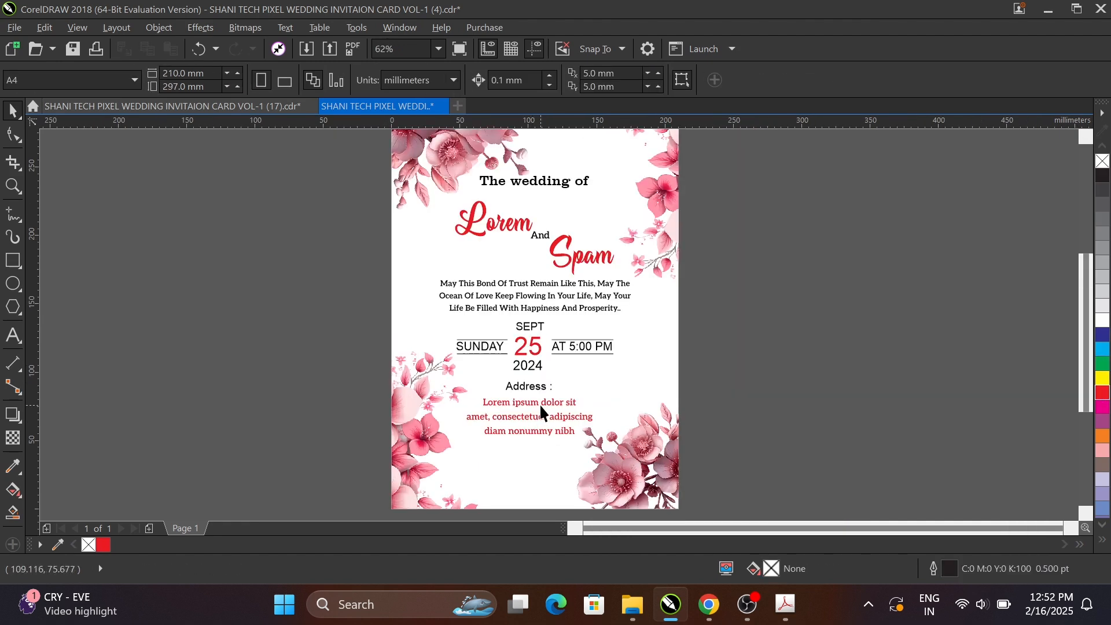
scroll(550, 336, down, 2)
scroll(544, 299, up, 1)
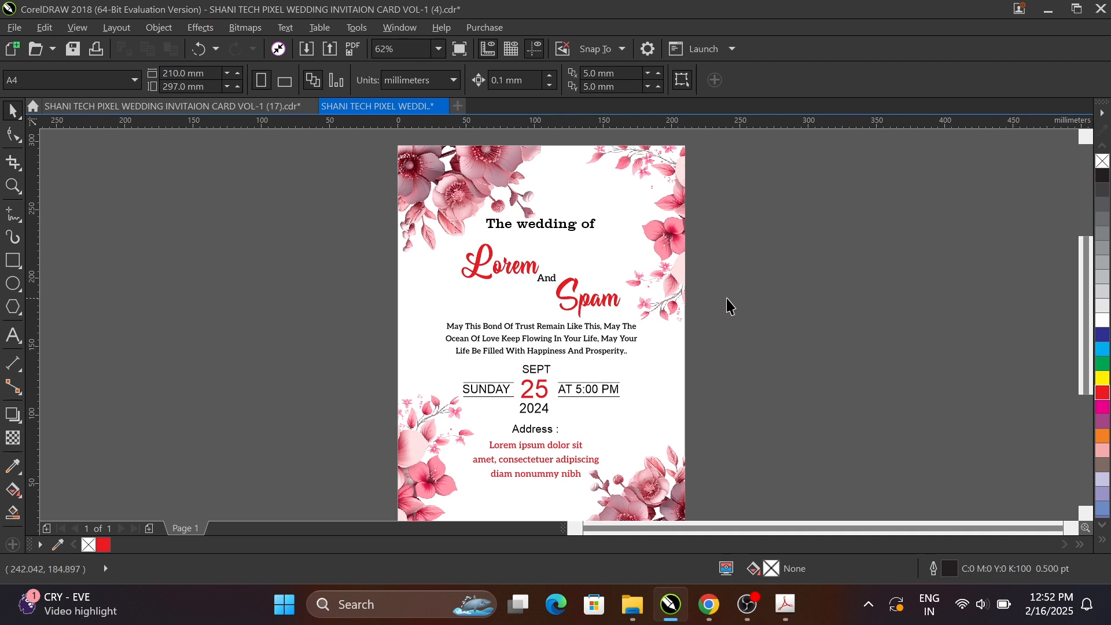
scroll(668, 292, down, 1)
scroll(661, 297, up, 1)
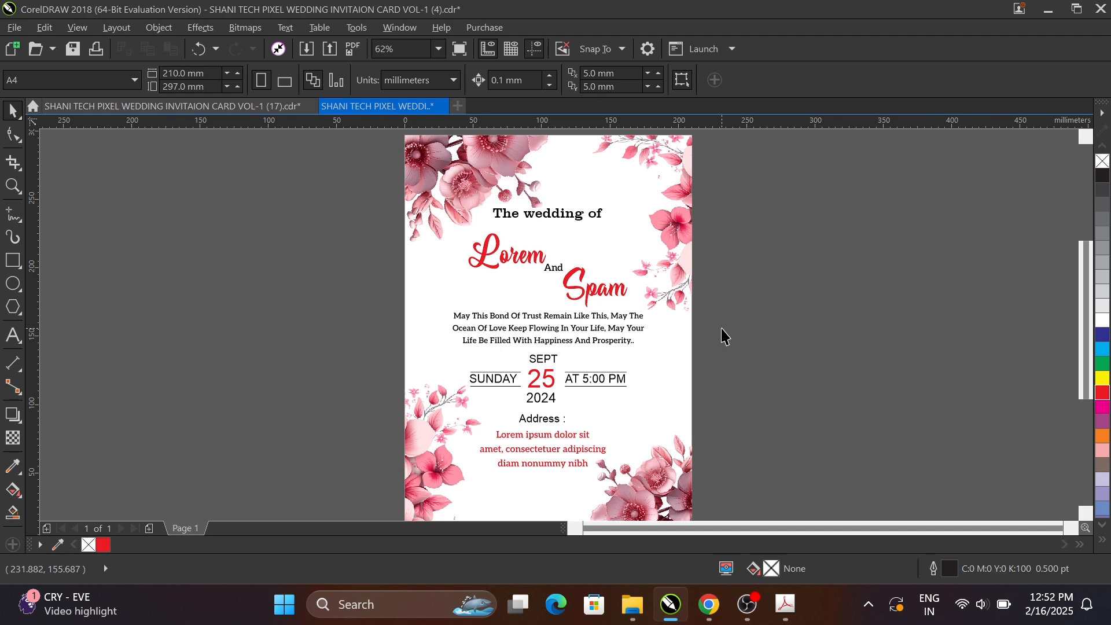
Open the drawing SHANI TECH PIXEL WEDDING INVITAION CARD VOL-1 (8).cdr from the card pack folder.
key(ctrl+o)
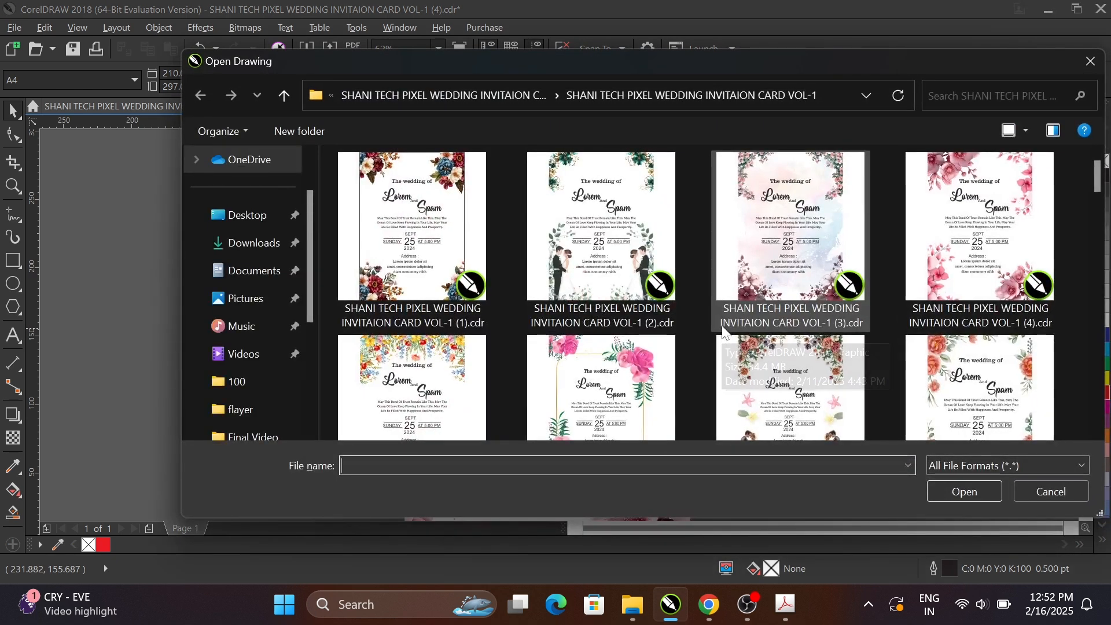
scroll(758, 310, down, 1)
click(648, 344)
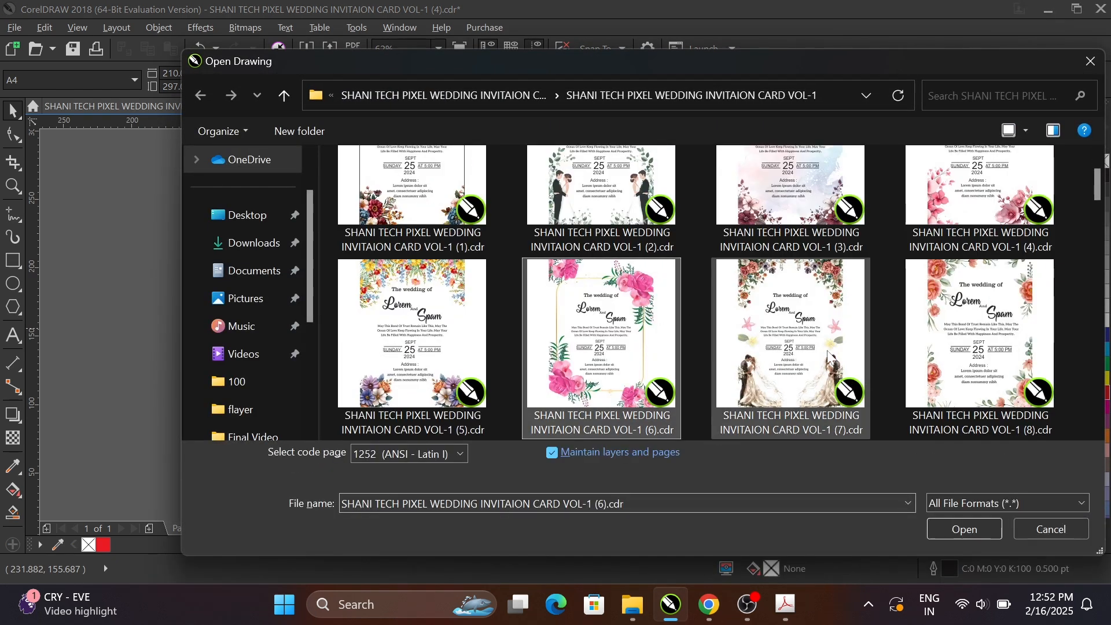
click(840, 354)
click(960, 349)
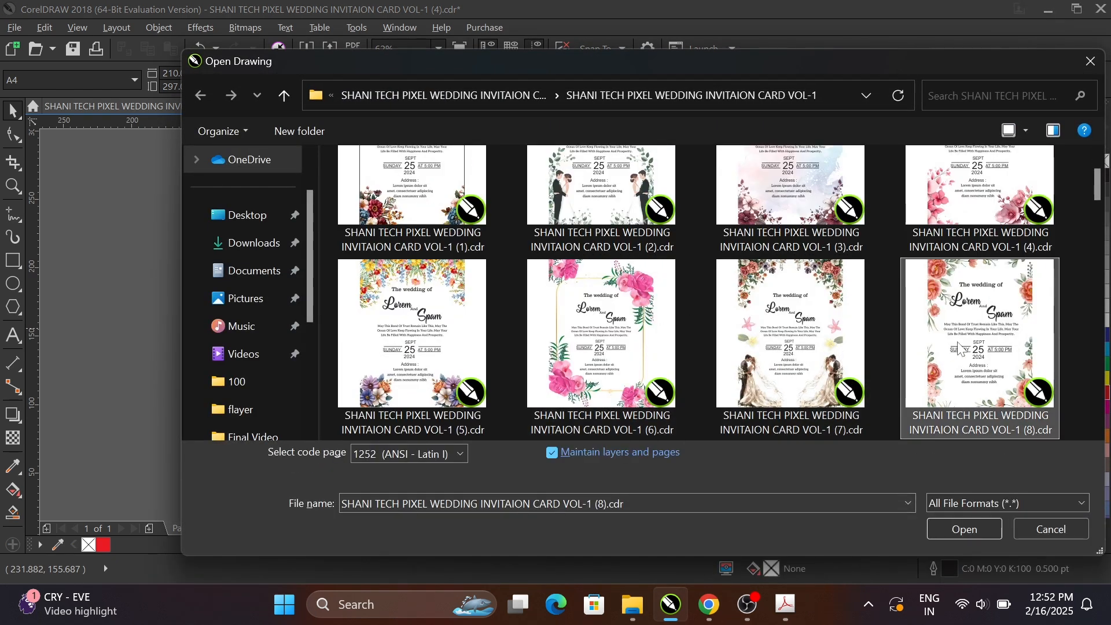
click(966, 531)
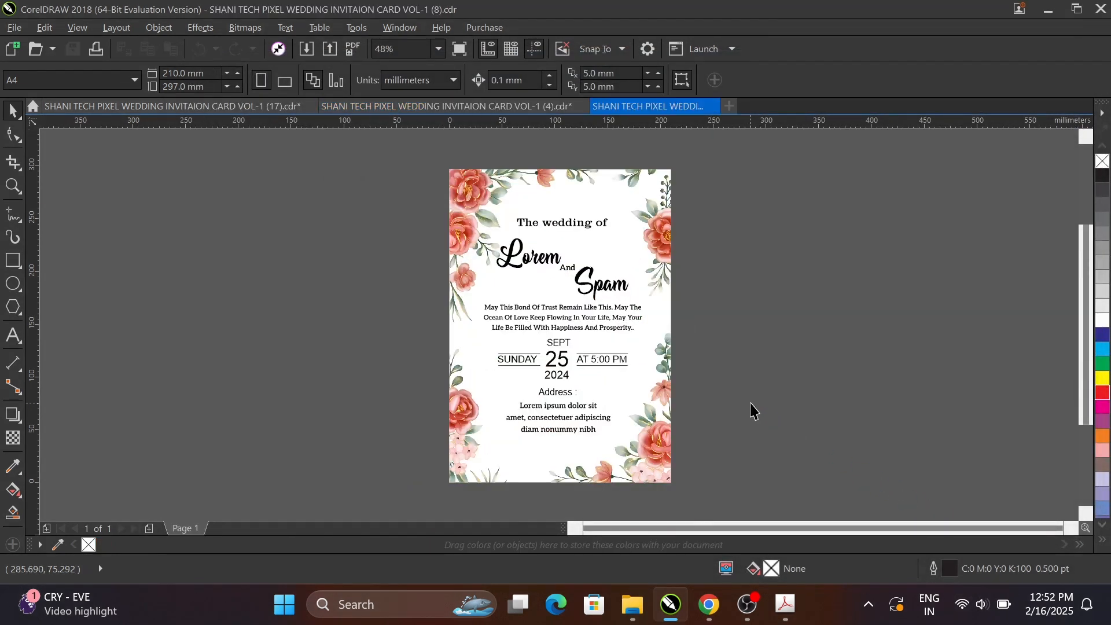
Fit the whole card in view, preview it full screen, and return to the drawing.
key(F4)
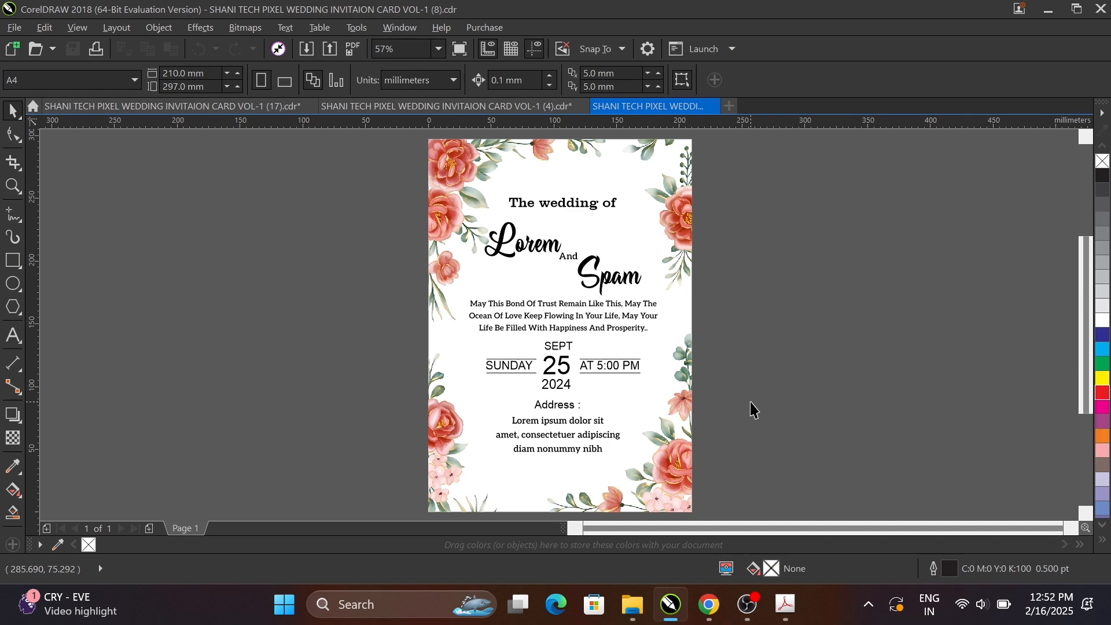
key(F9)
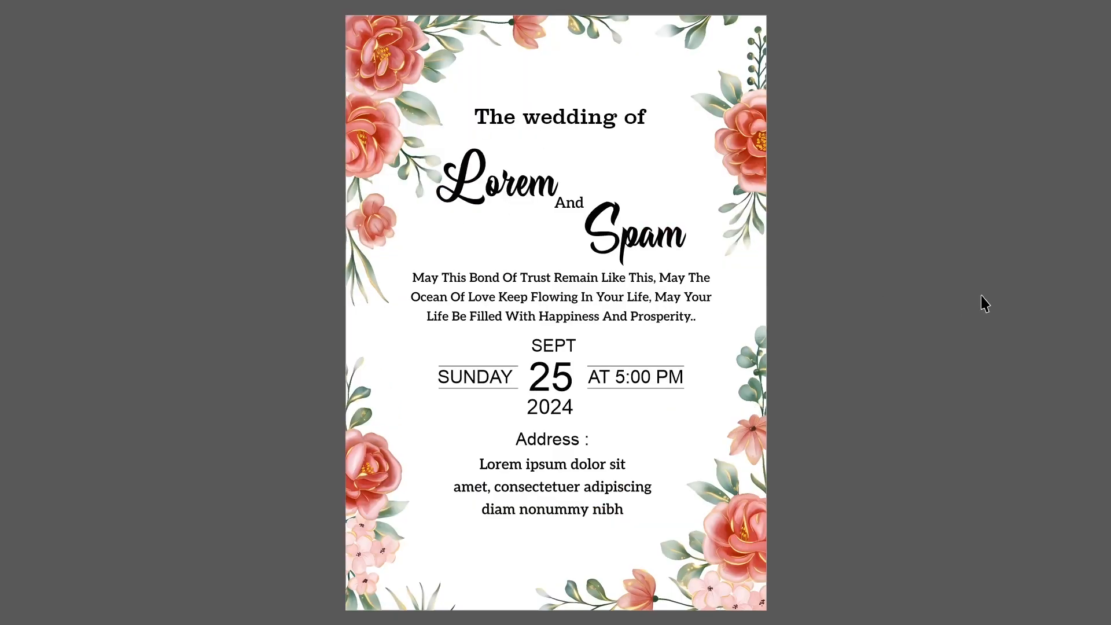
click(904, 317)
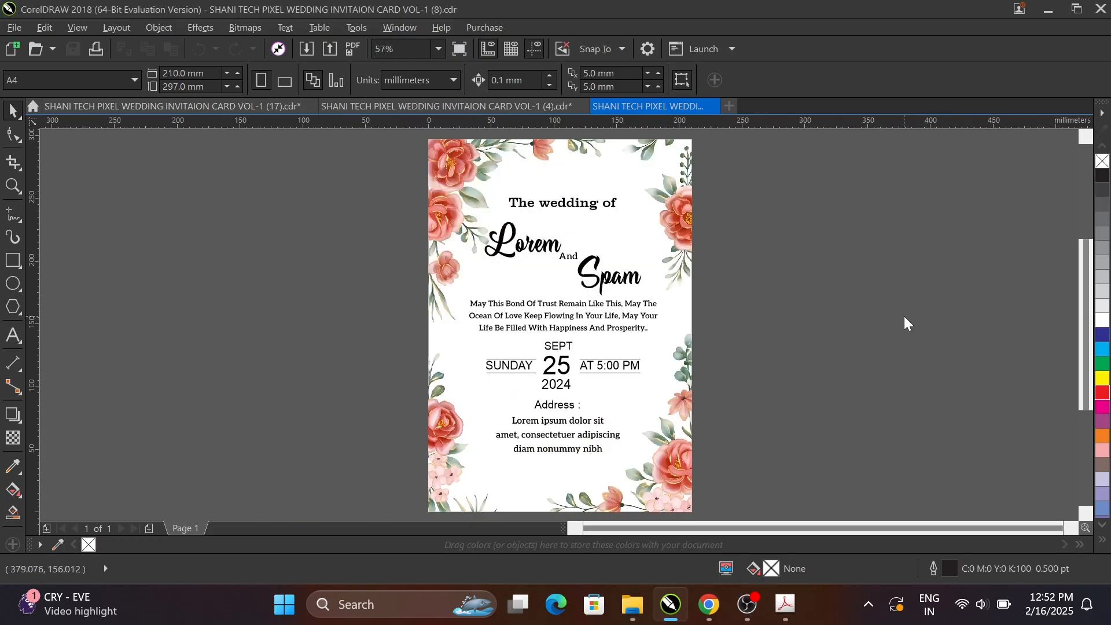
Open SHANI TECH PIXEL WEDDING INVITAION CARD VOL-1 (11).cdr, dismiss the text update notice, and fit the card in view.
key(ctrl+o)
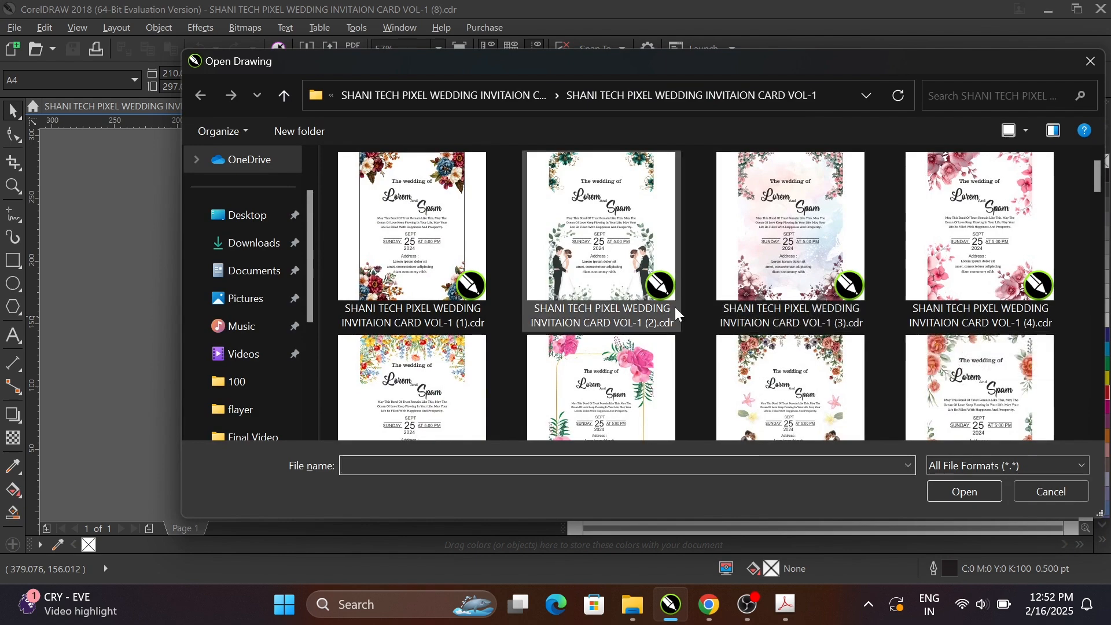
scroll(696, 307, down, 5)
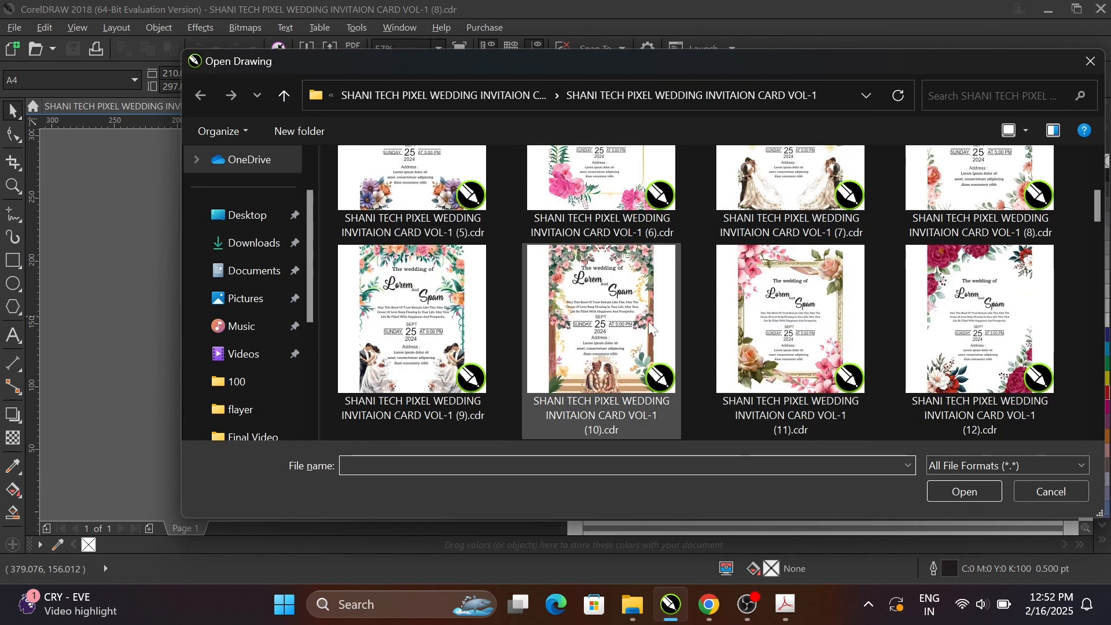
click(789, 341)
click(980, 530)
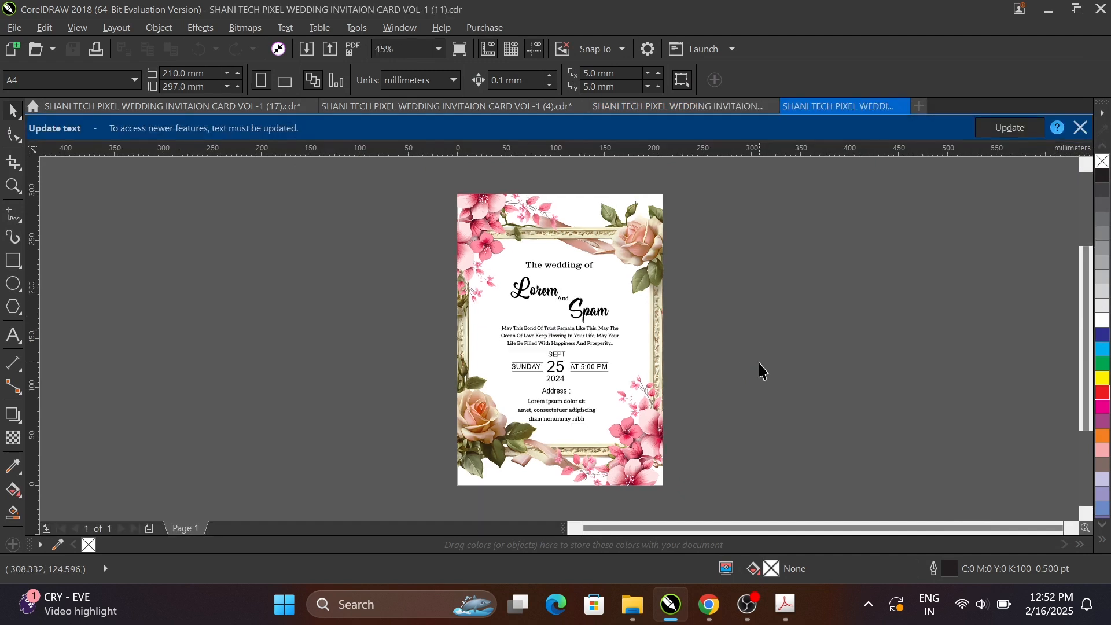
click(1083, 127)
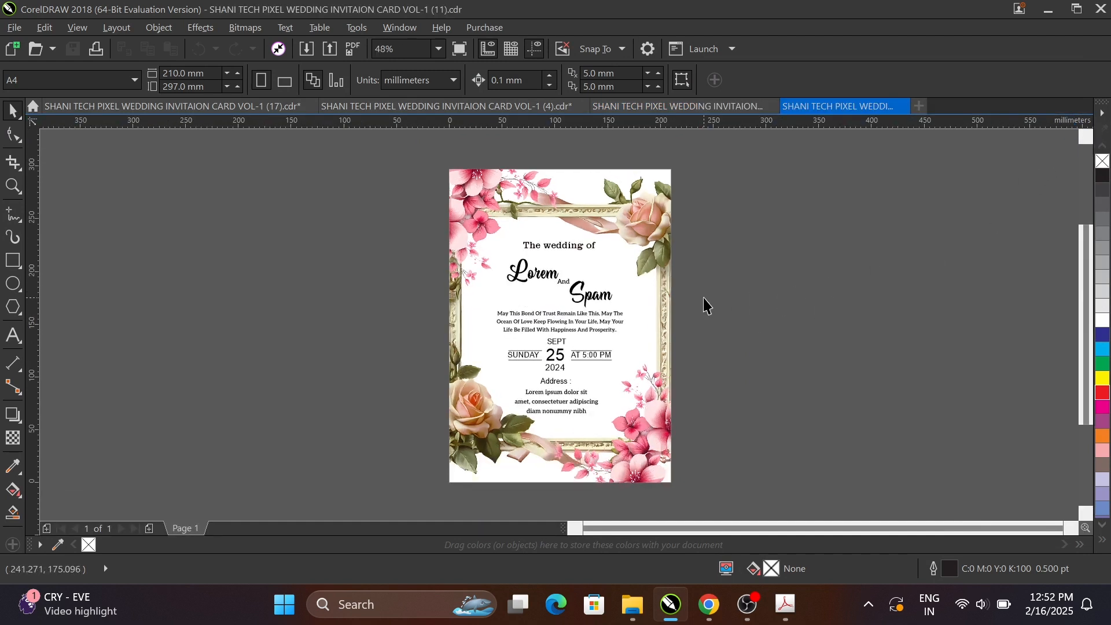
key(F4)
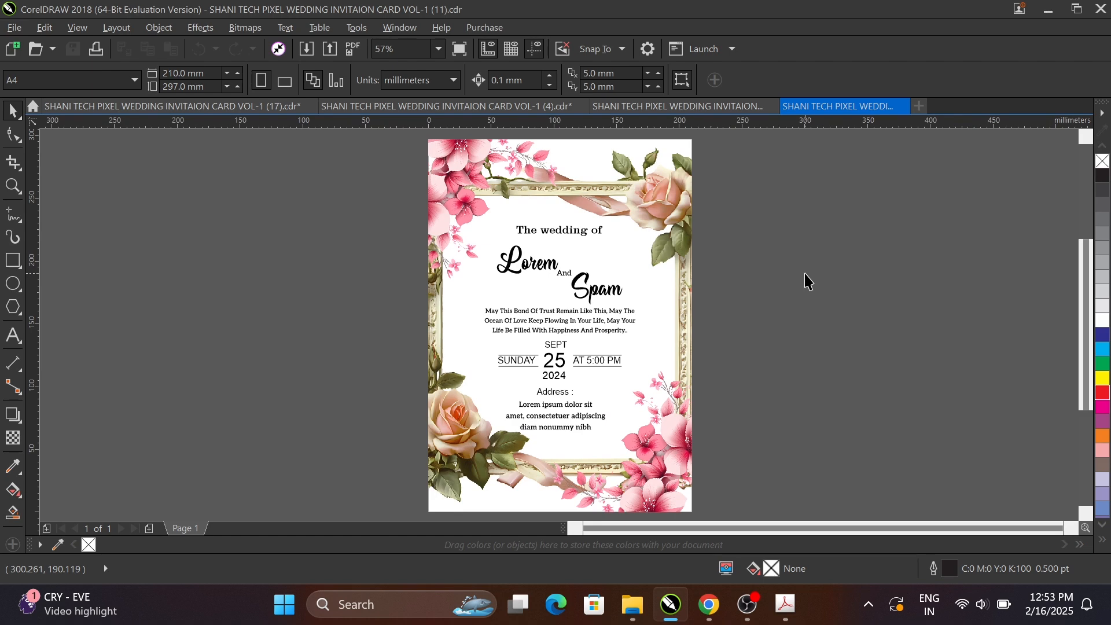
Open SHANI TECH PIXEL WEDDING INVITAION CARD VOL-1 (15).cdr from the card pack folder and dismiss the text update notice.
key(ctrl+o)
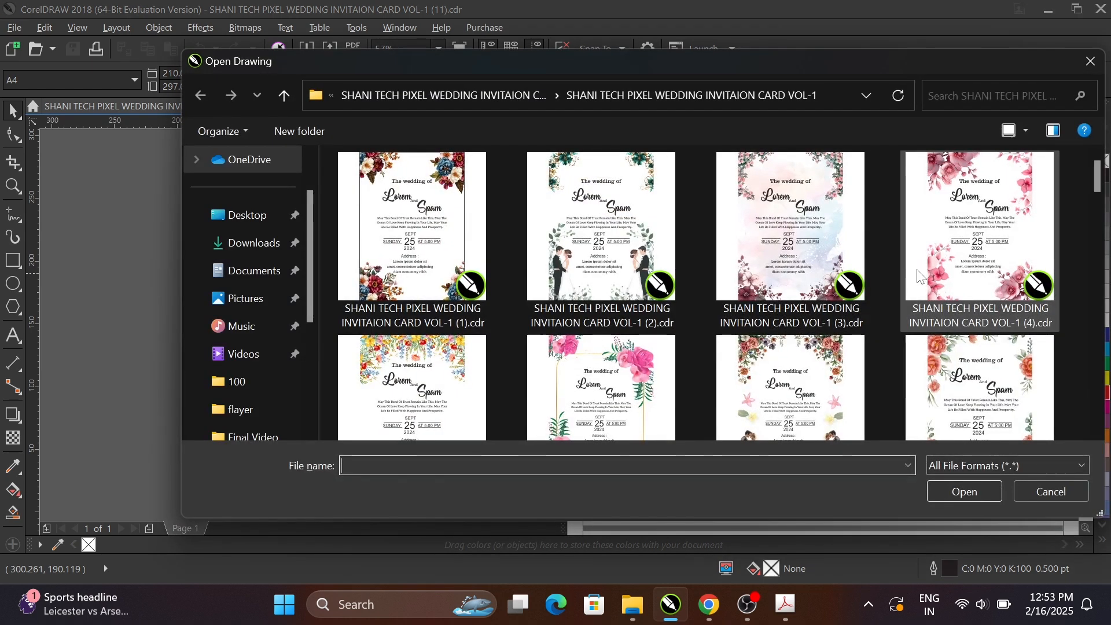
scroll(870, 298, down, 5)
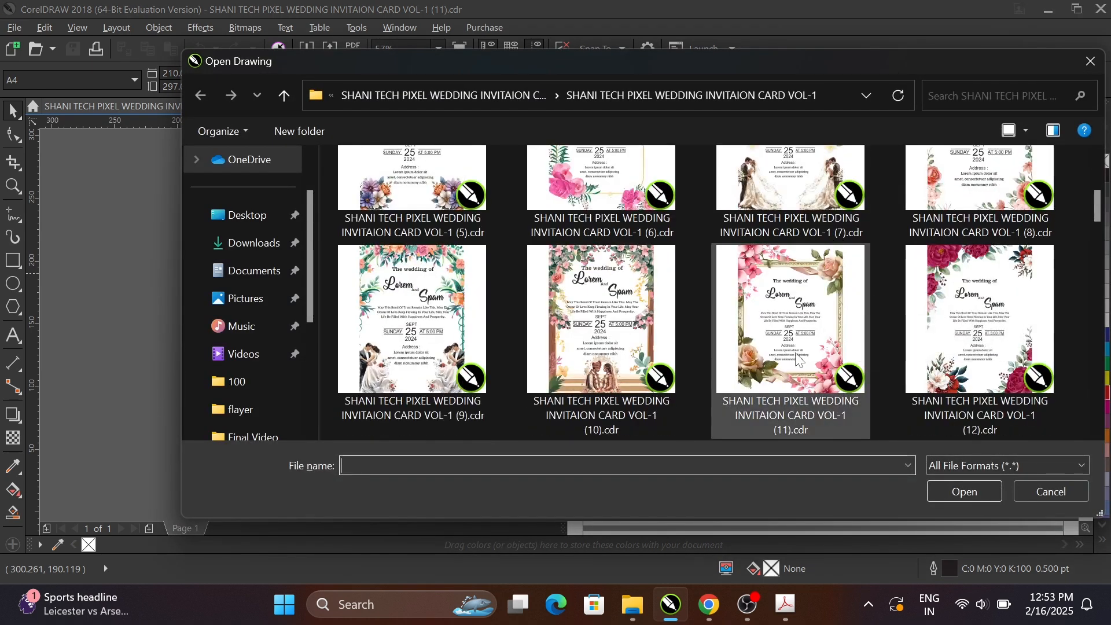
scroll(870, 341, down, 3)
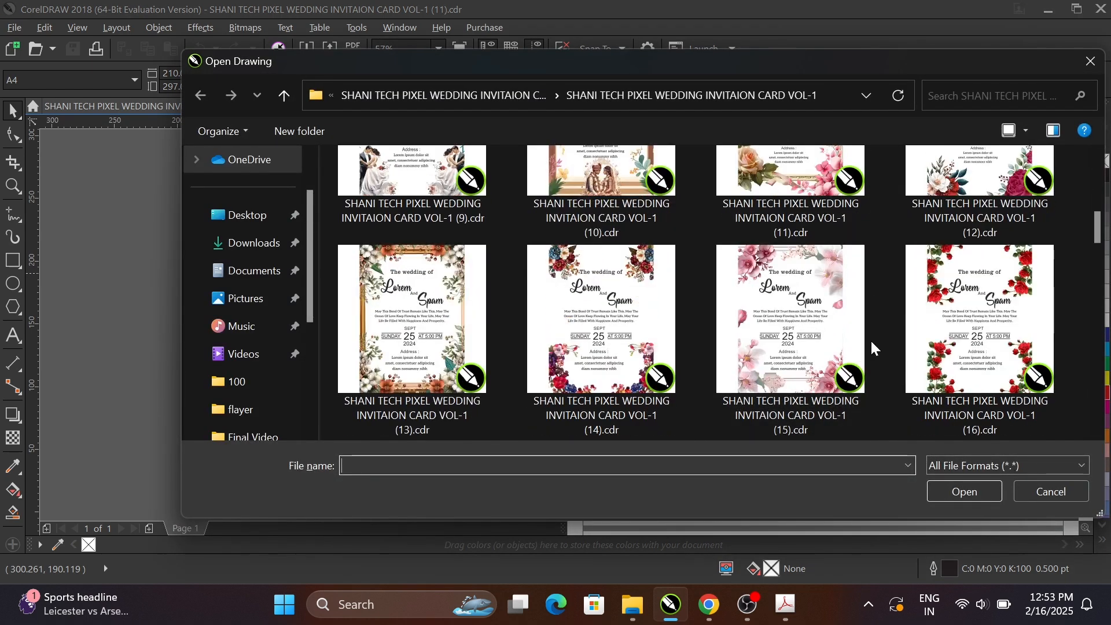
click(824, 348)
click(985, 530)
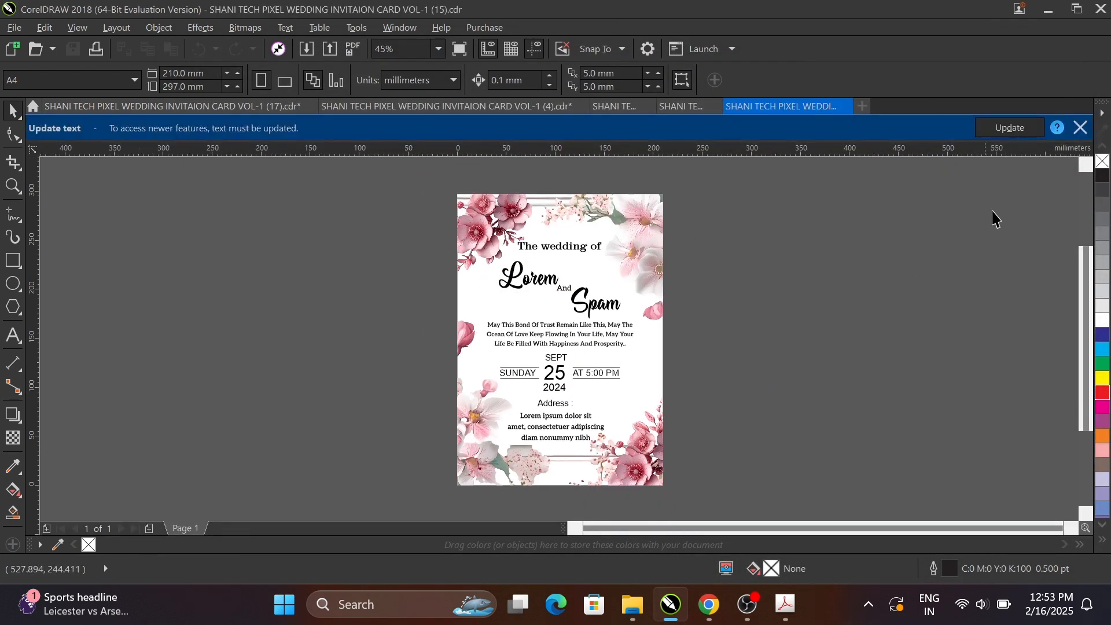
click(1078, 127)
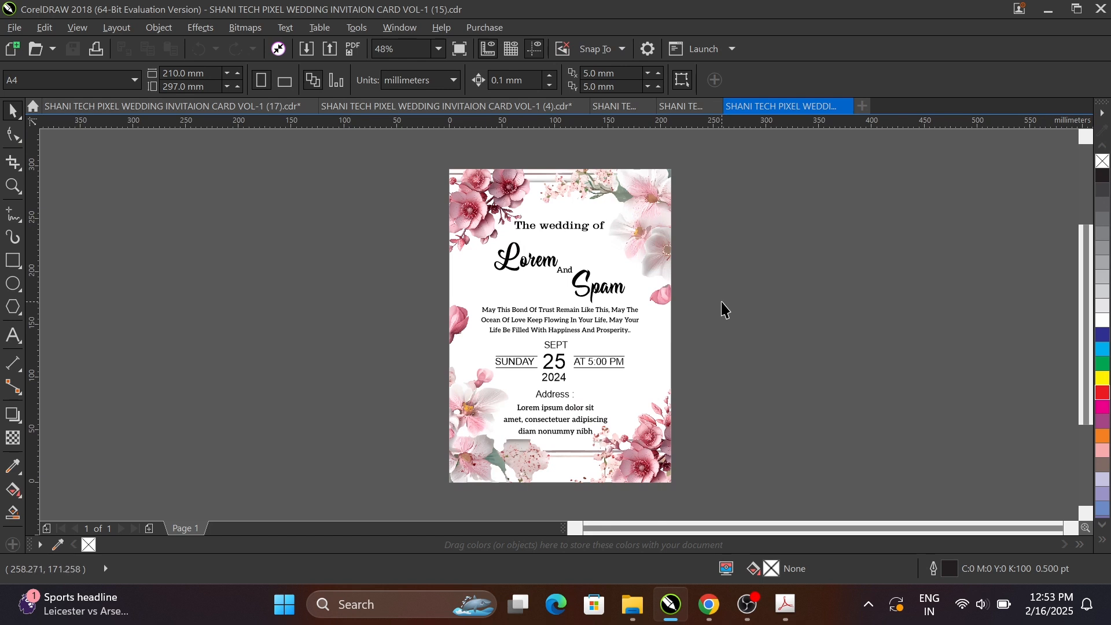
Fit the pink blossom card (15) in view, preview it full screen, and return to the drawing.
key(F6)
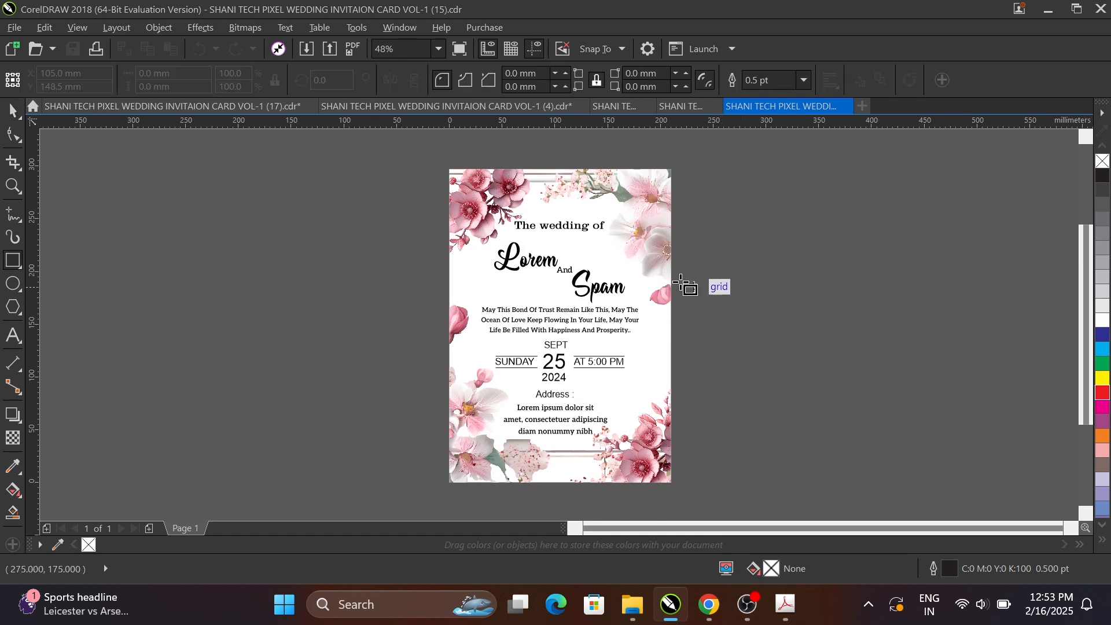
click(12, 110)
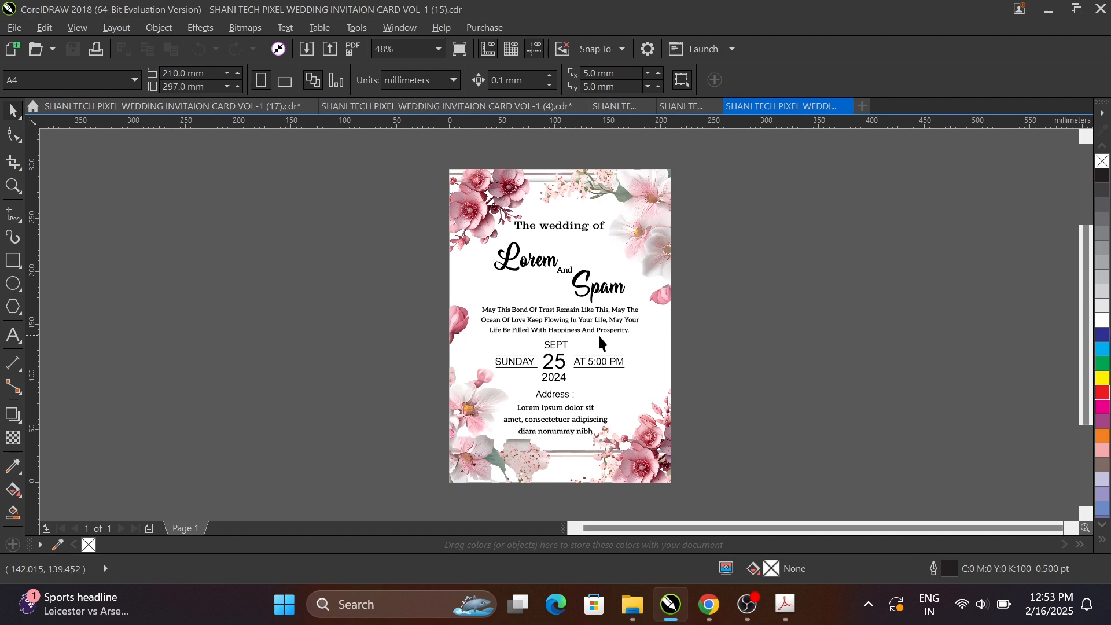
scroll(599, 335, up, 1)
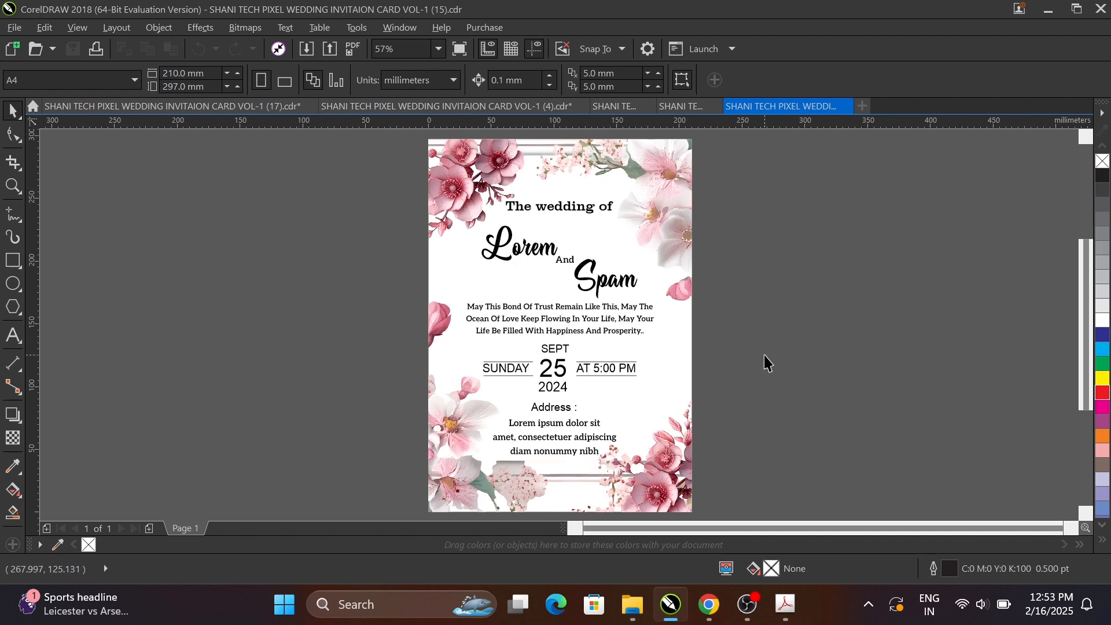
key(F9)
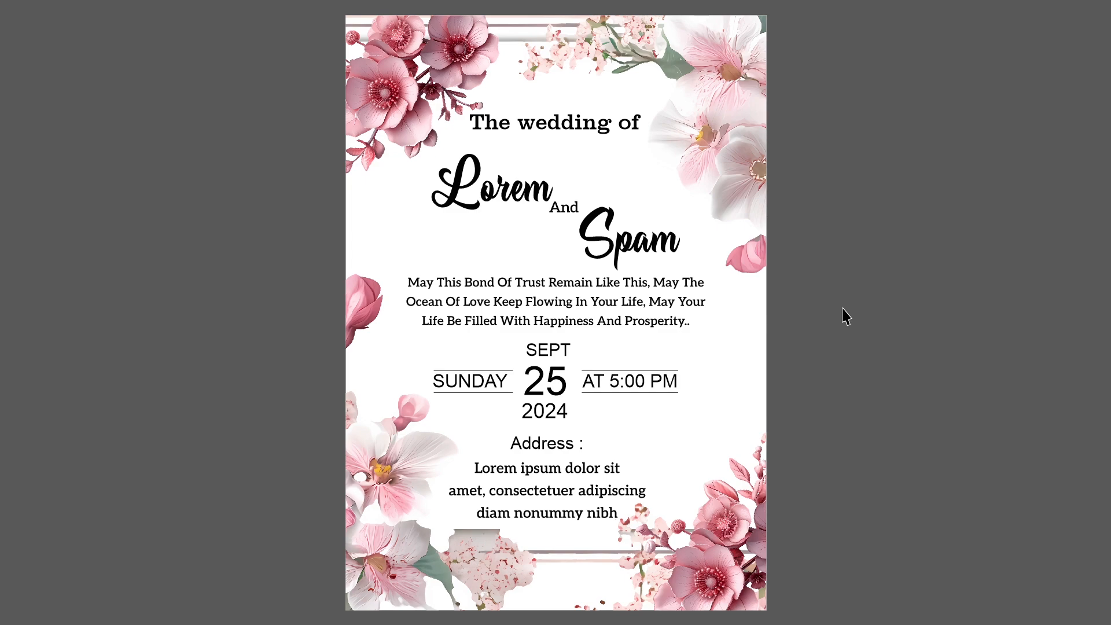
key(F9)
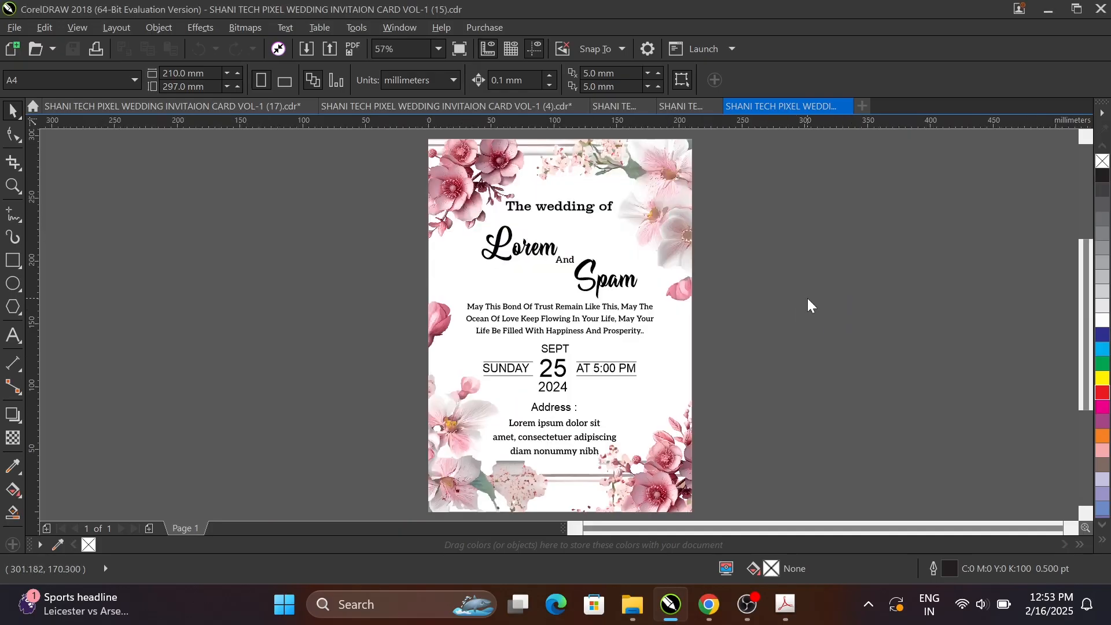
Open SHANI TECH PIXEL WEDDING INVITAION CARD VOL-1 (10).cdr from the card pack folder and dismiss the text update notice.
key(ctrl+o)
scroll(896, 343, down, 1)
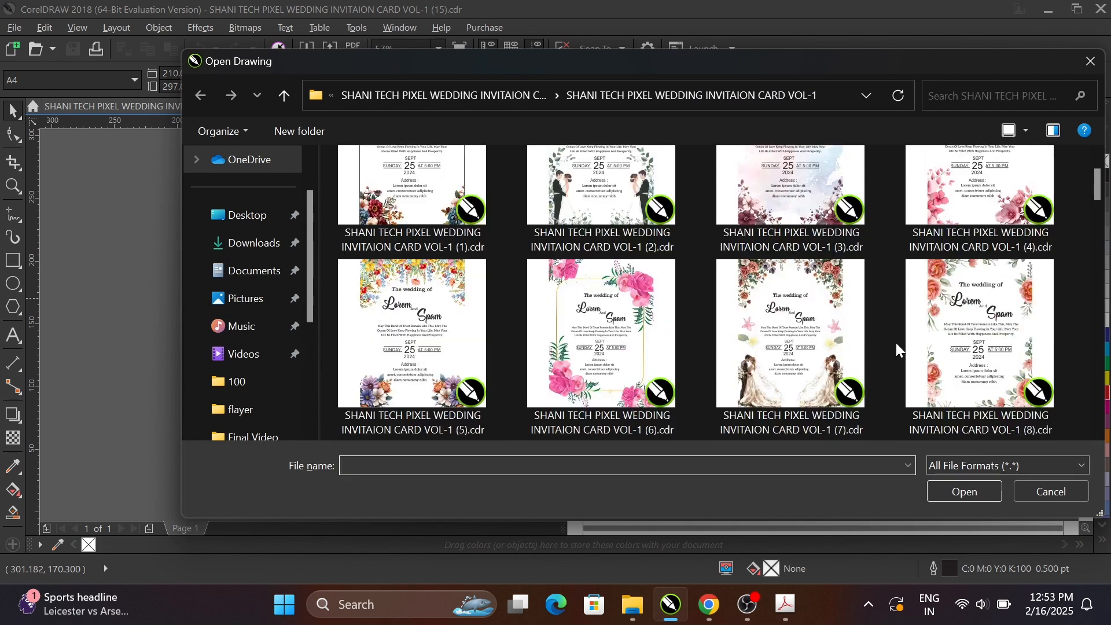
scroll(896, 342, down, 1)
click(759, 348)
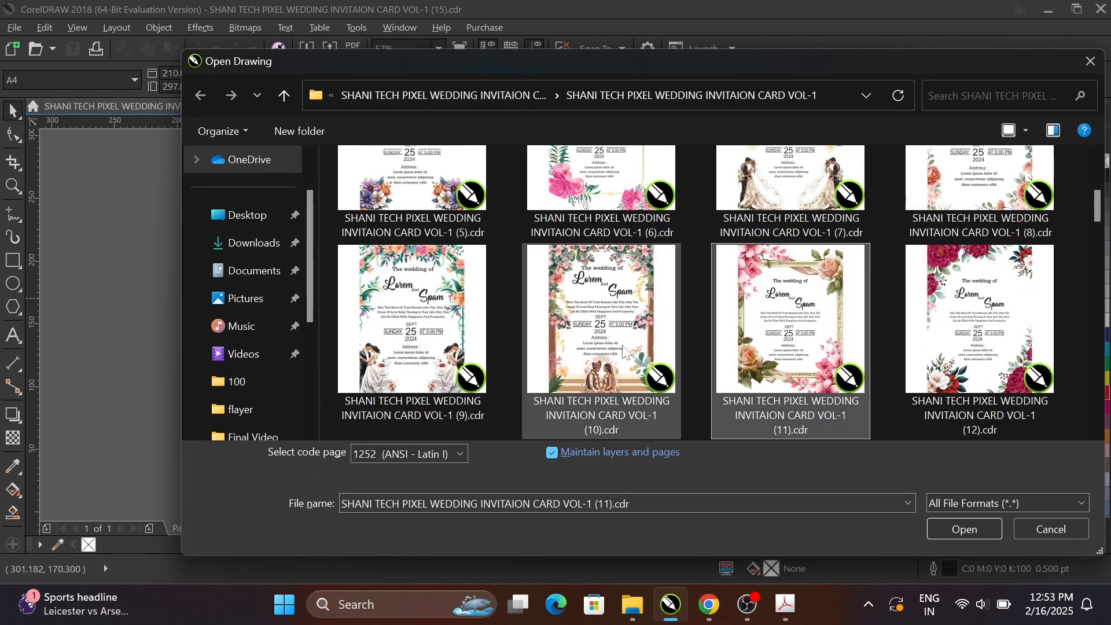
click(624, 350)
click(967, 530)
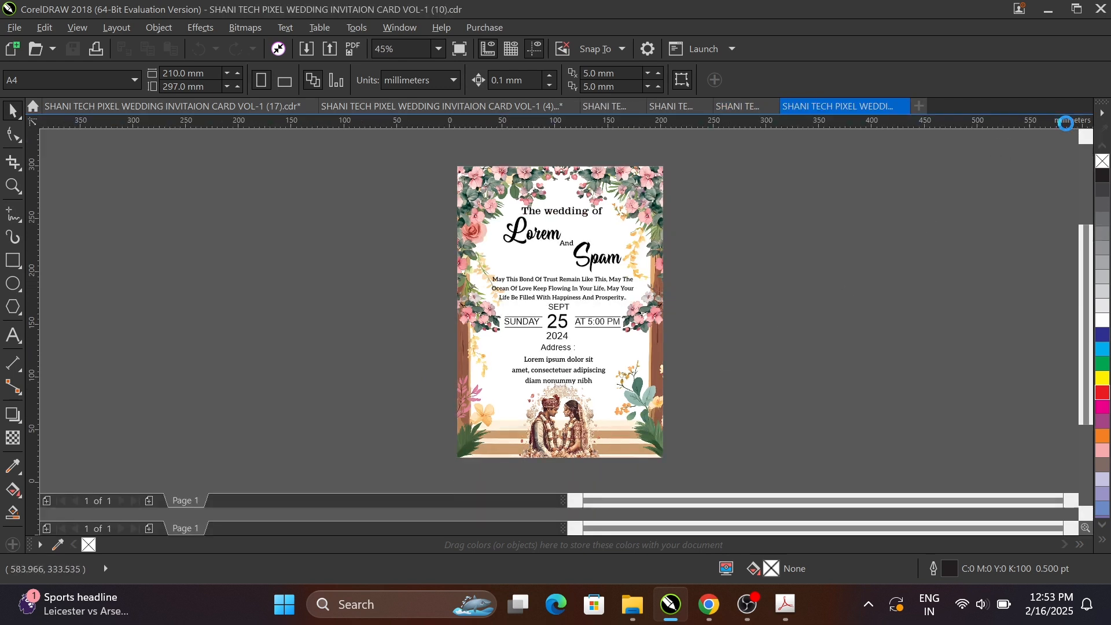
click(1080, 128)
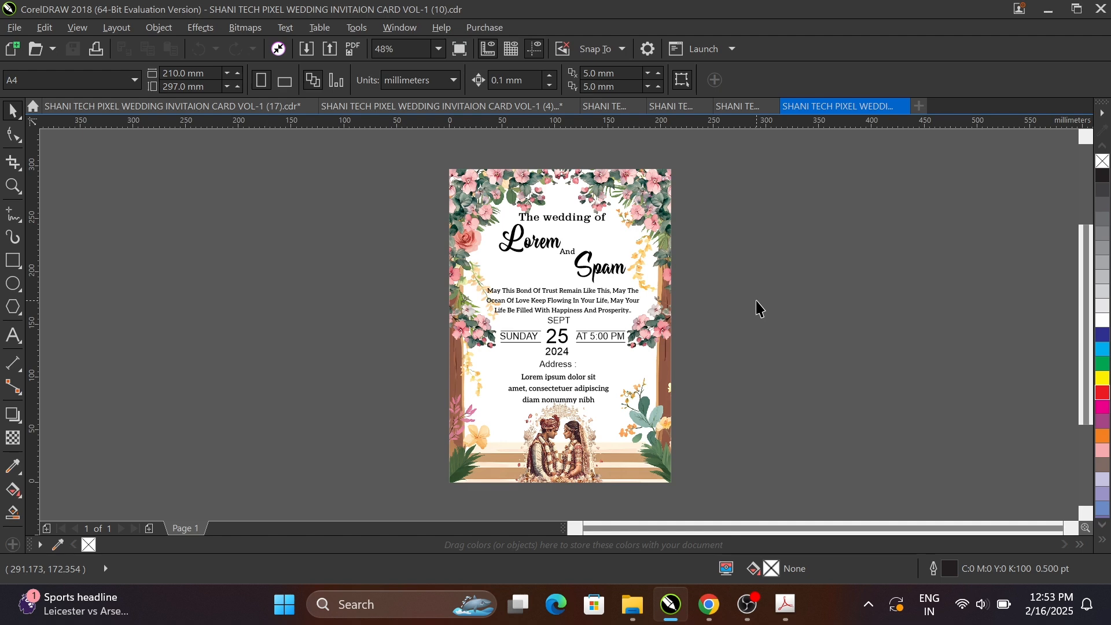
Fit the bride and groom card (10) in view, preview it full screen, and return to the drawing.
key(F4)
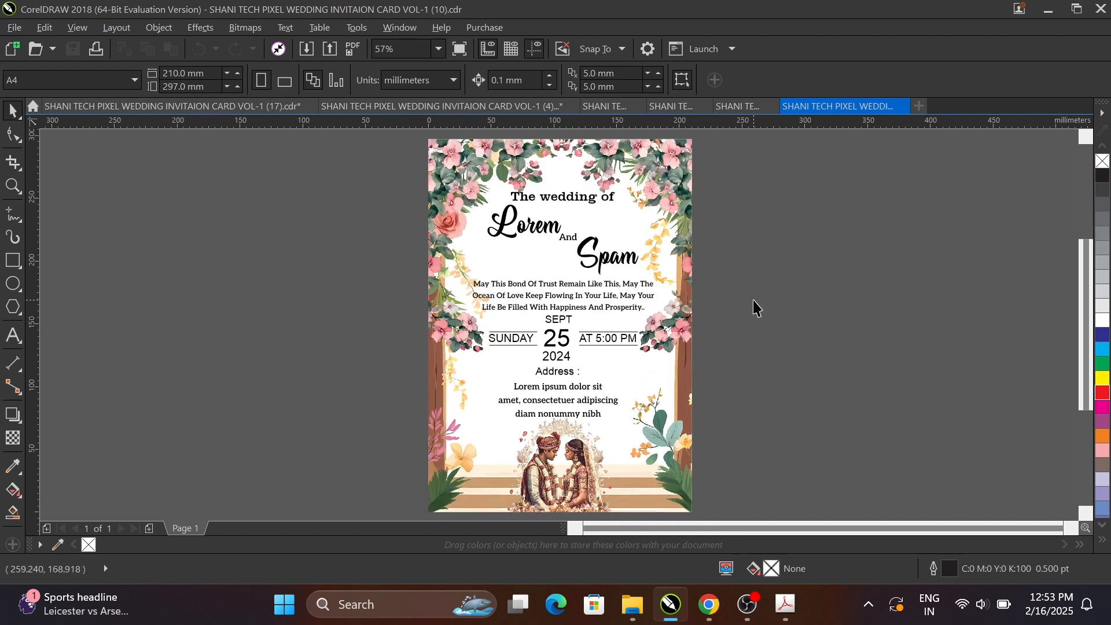
key(F9)
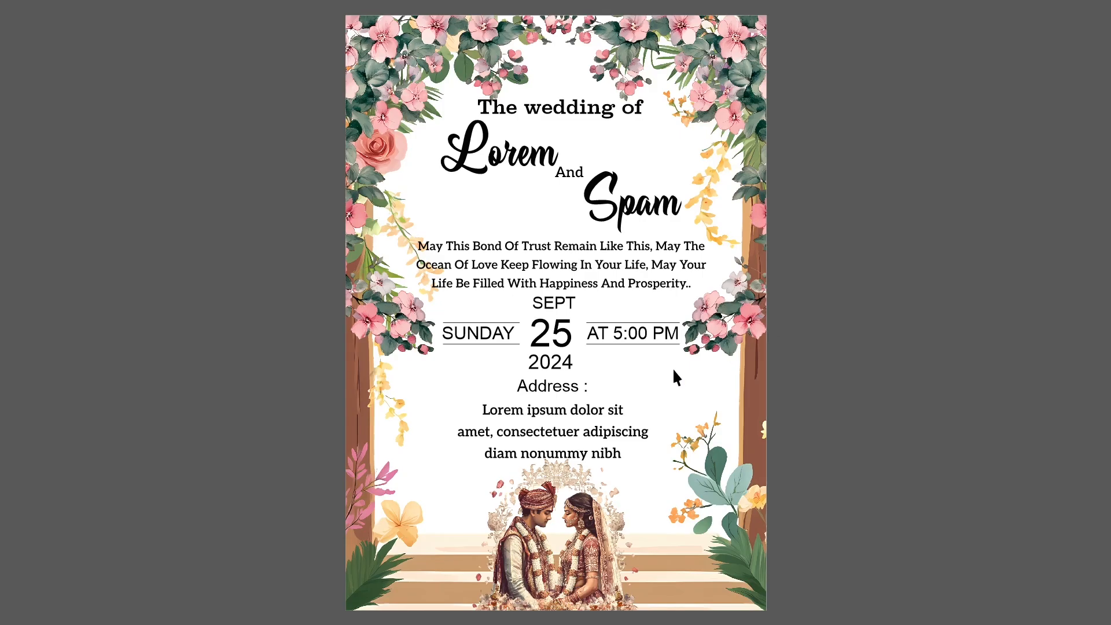
key(Escape)
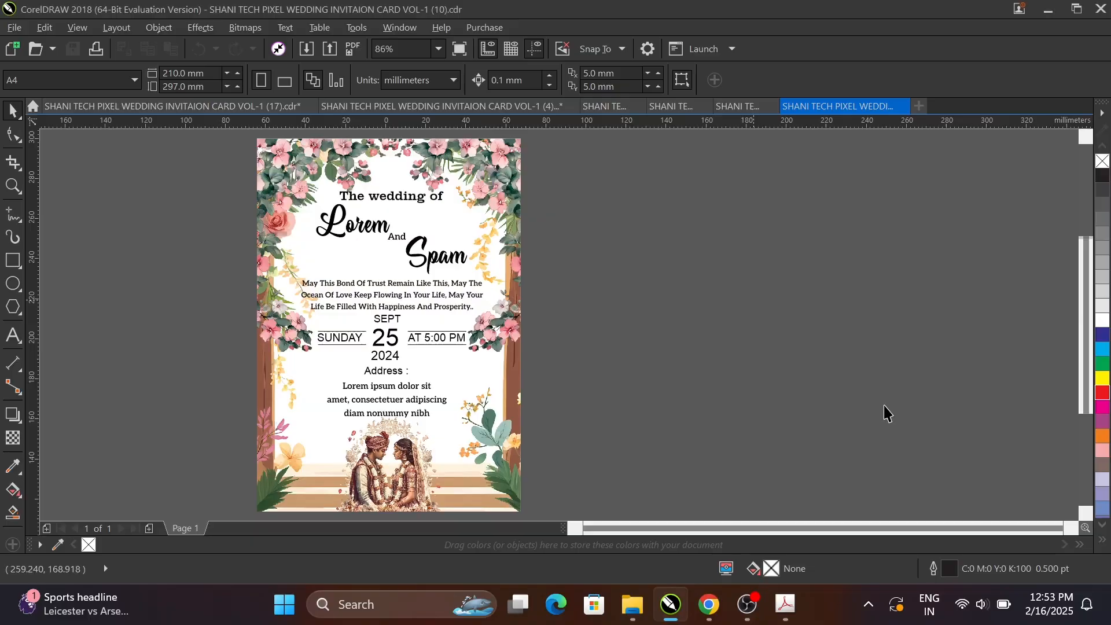
Open SHANI TECH PIXEL WEDDING INVITAION CARD VOL-1 (26).cdr from the card pack folder and dismiss the text update notice.
key(ctrl+o)
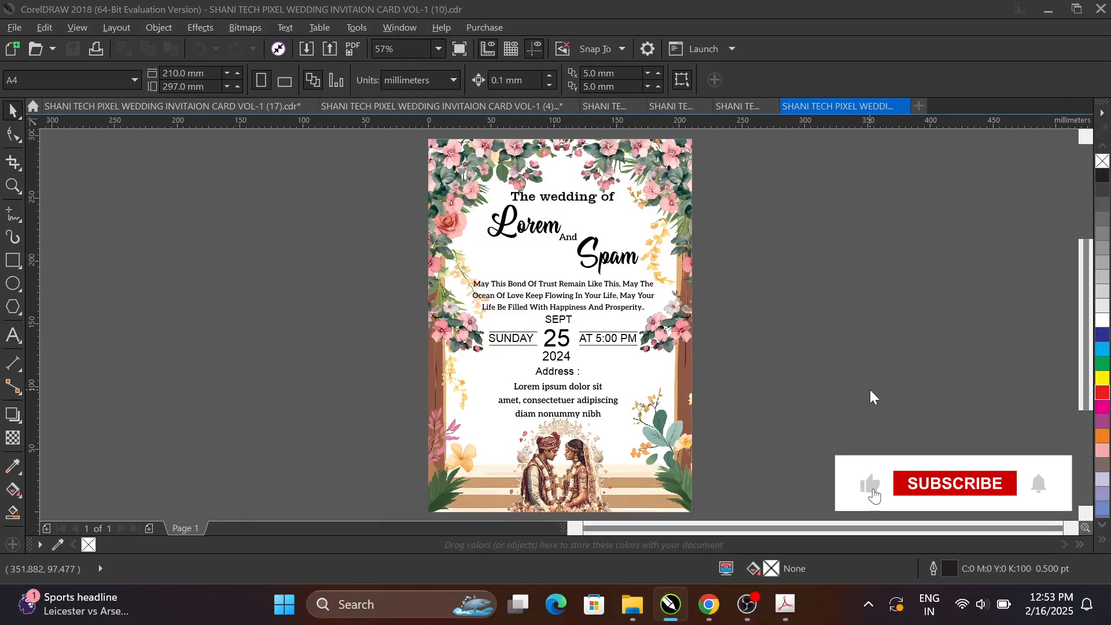
scroll(870, 332, down, 5)
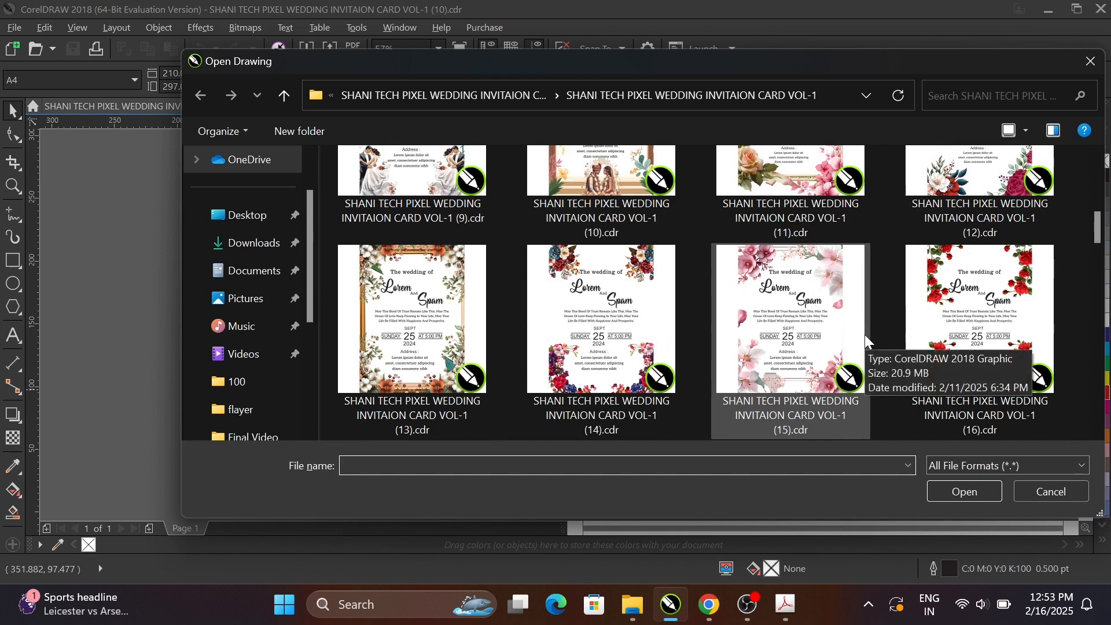
scroll(865, 334, down, 3)
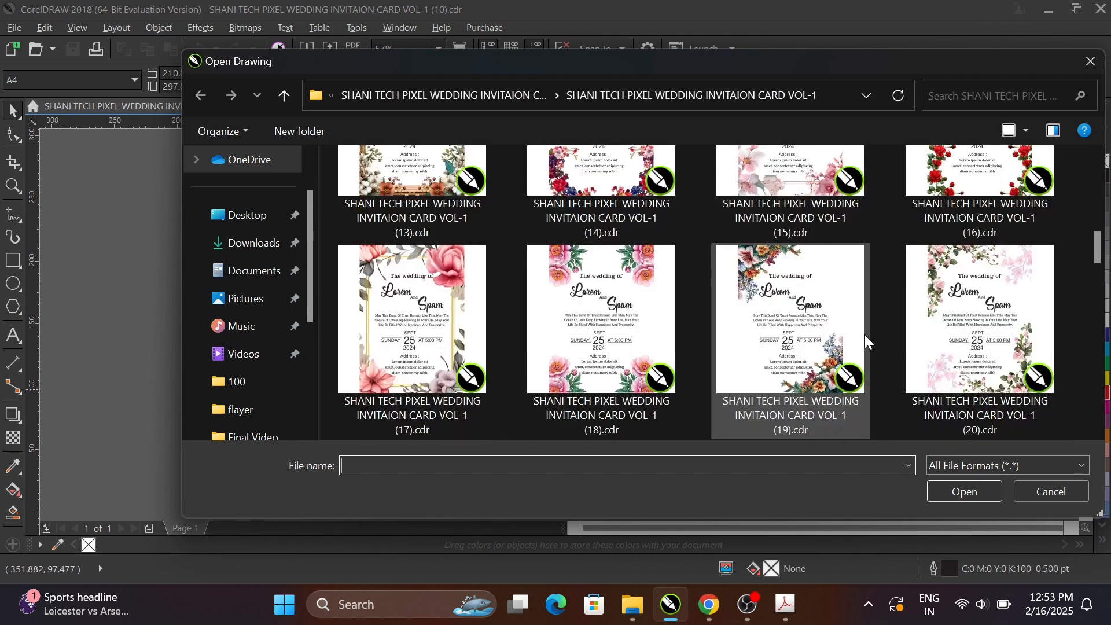
scroll(864, 334, down, 6)
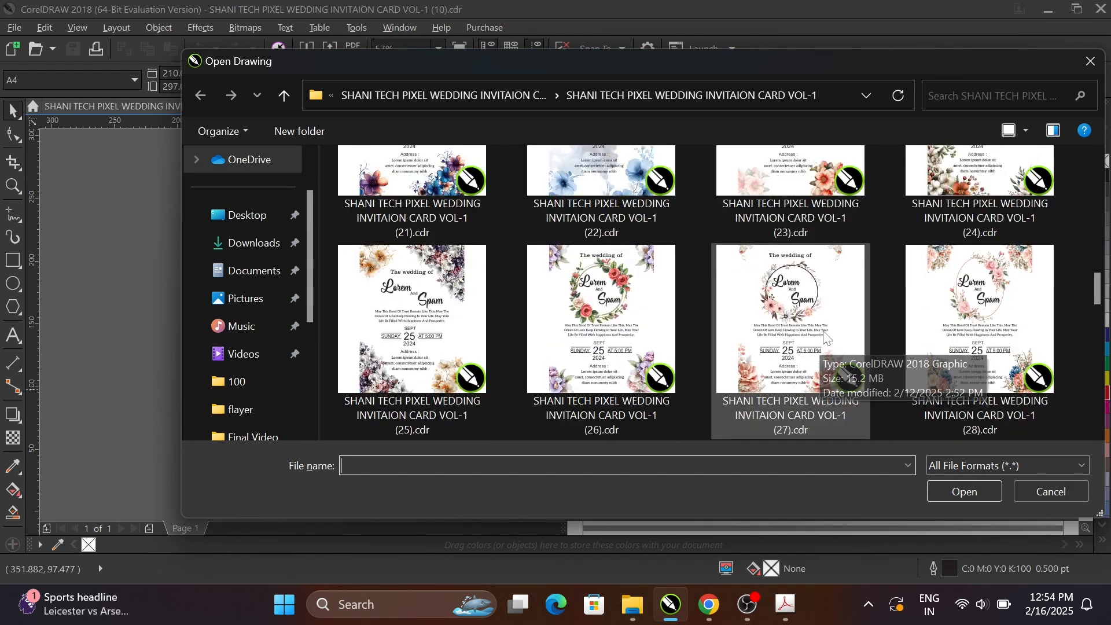
click(621, 340)
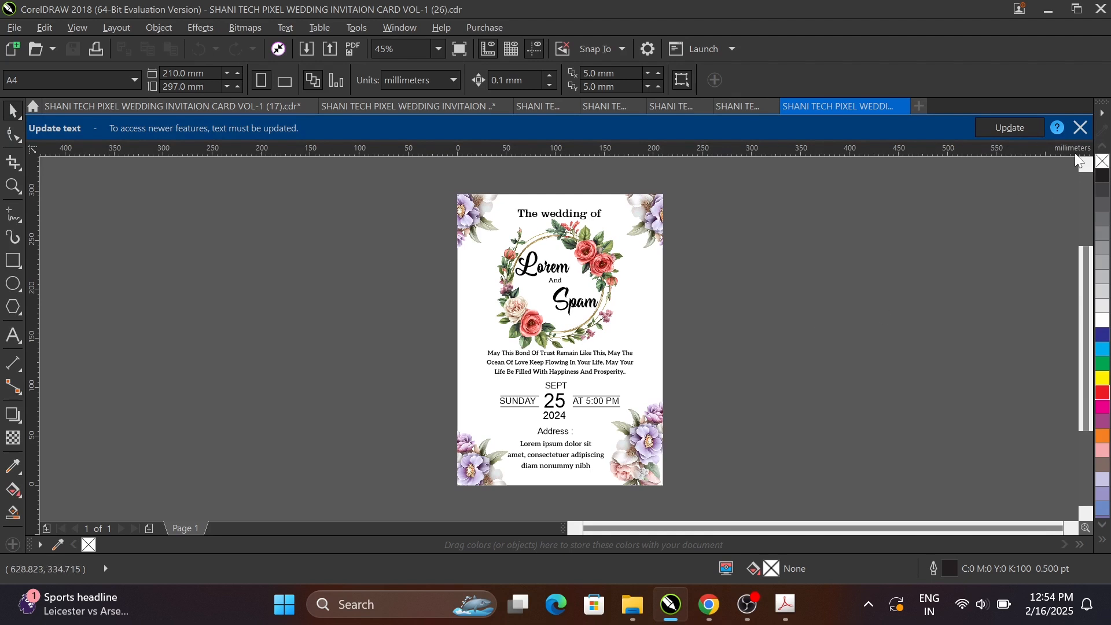
click(1079, 129)
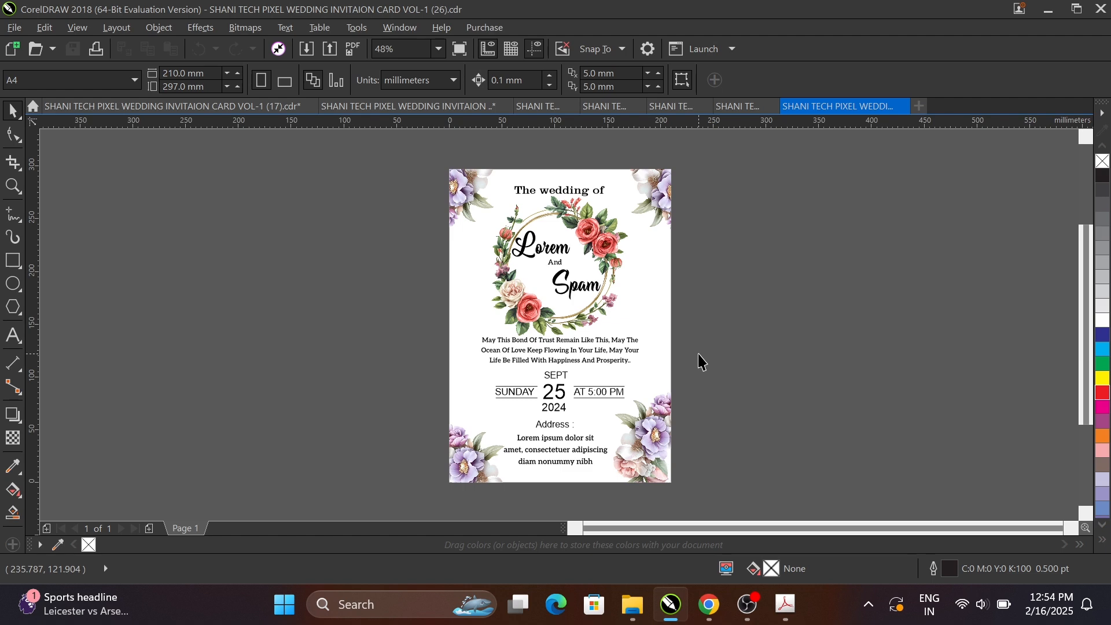
Fit the rose wreath card (26) in view, preview it full screen, and return to the drawing.
scroll(698, 354, up, 1)
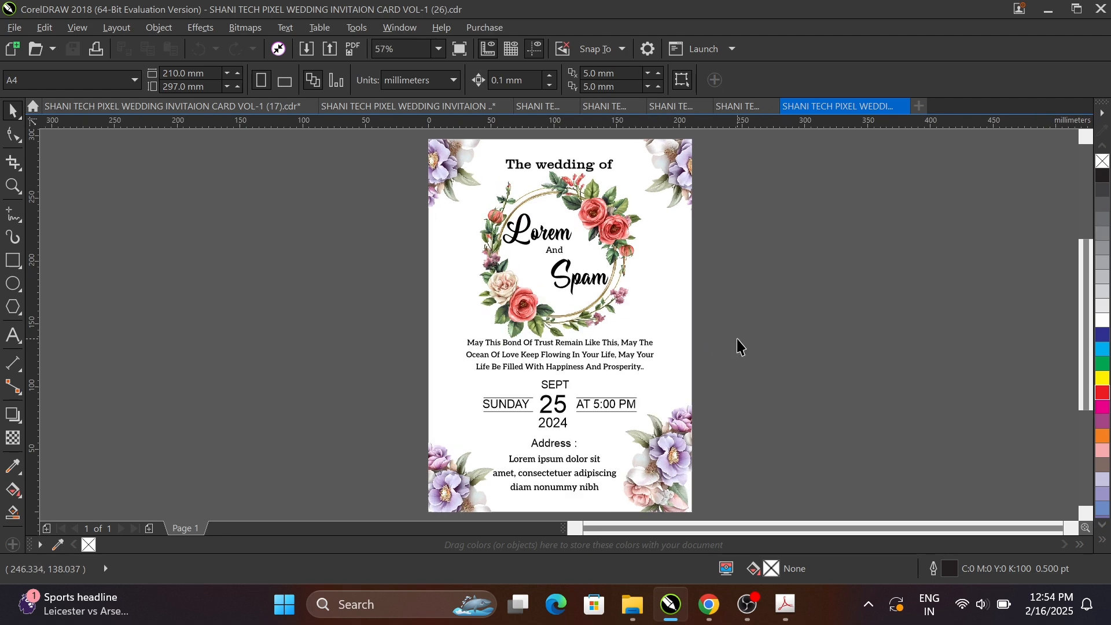
key(F9)
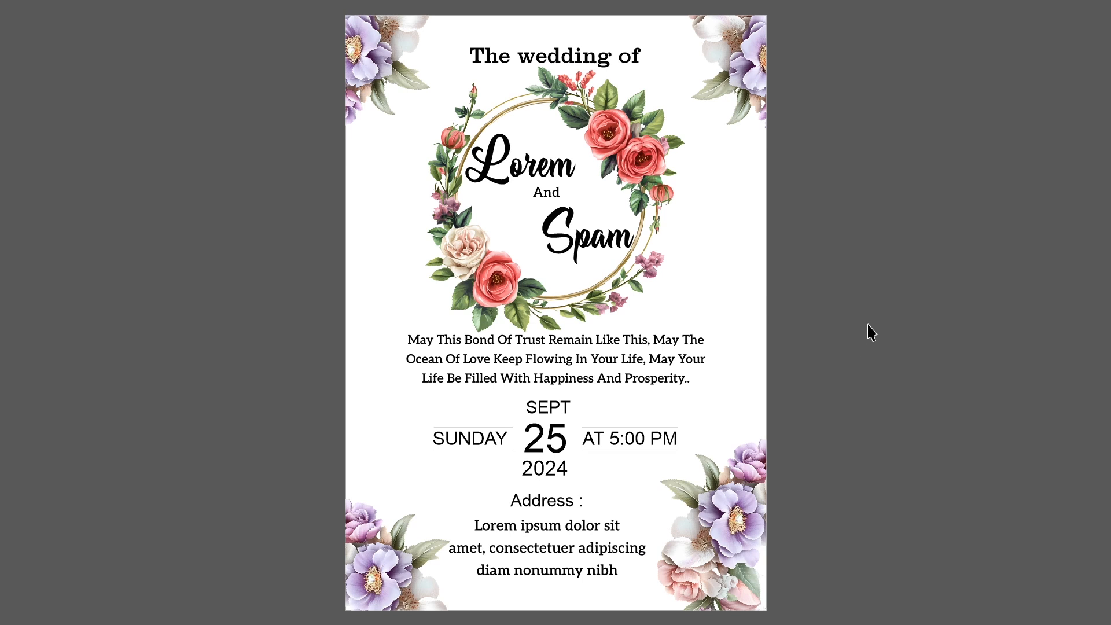
key(Escape)
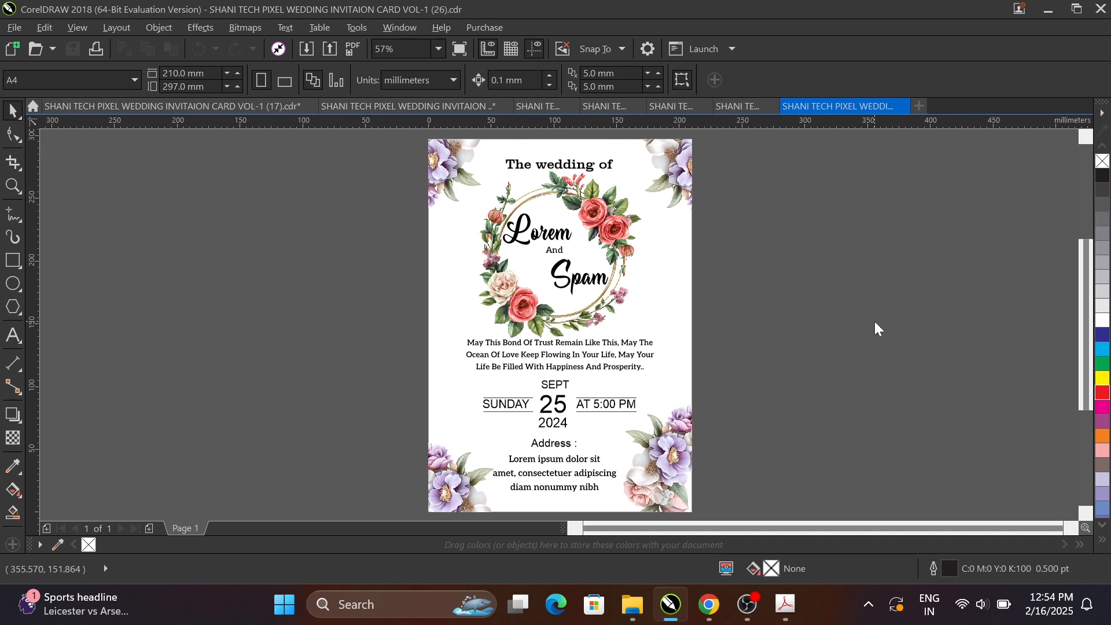
Open SHANI TECH PIXEL WEDDING INVITAION CARD VOL-1 (42).cdr from the card pack folder and dismiss the text update notice.
key(ctrl+o)
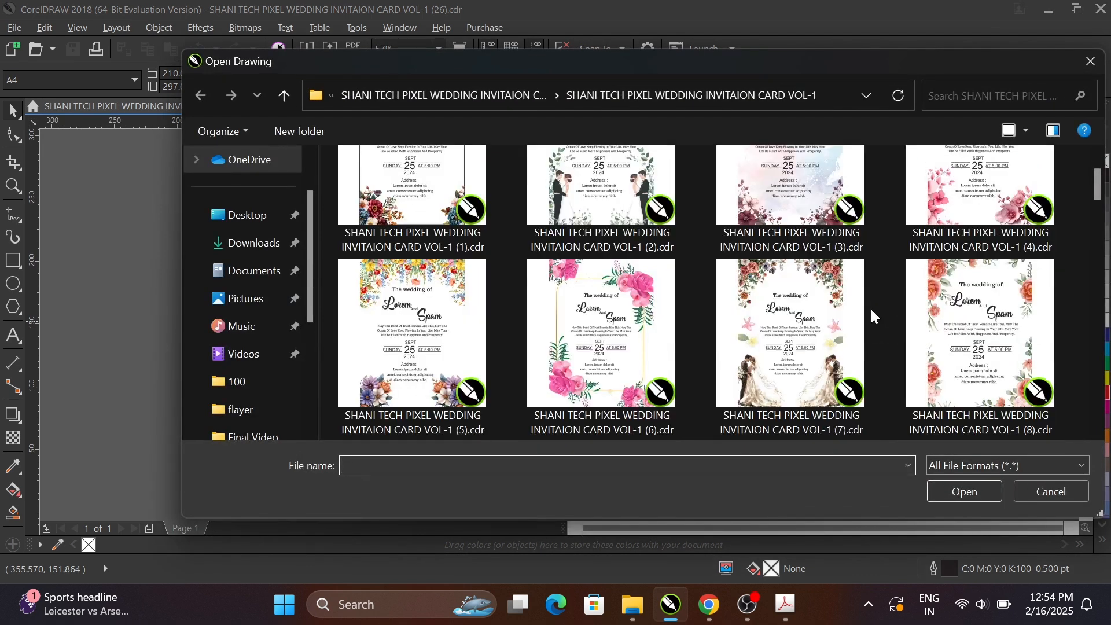
scroll(872, 311, down, 10)
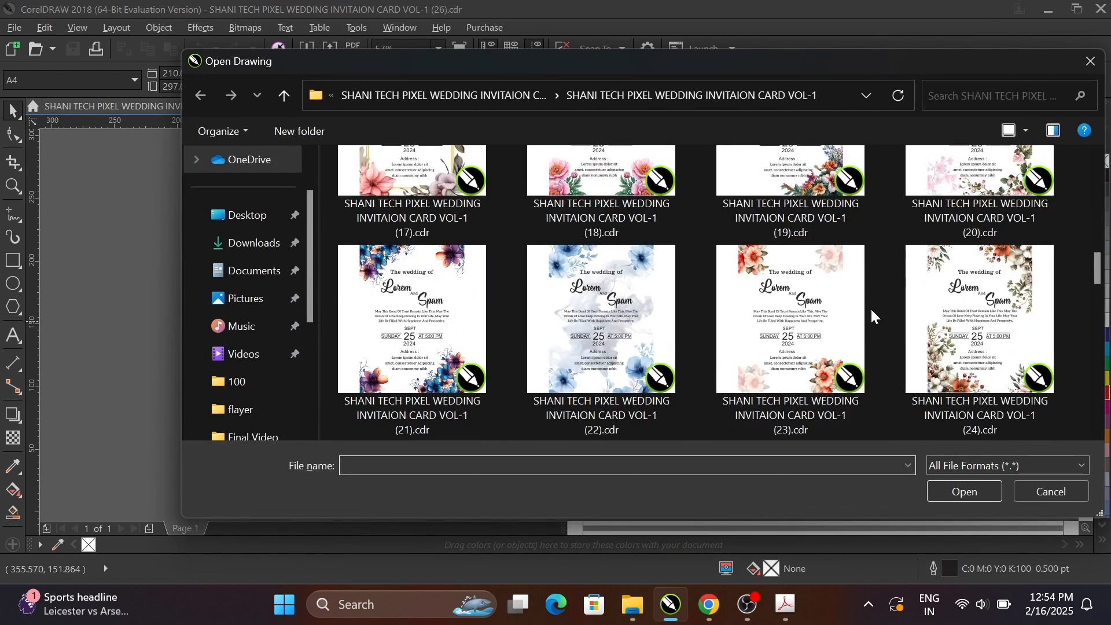
scroll(872, 310, down, 3)
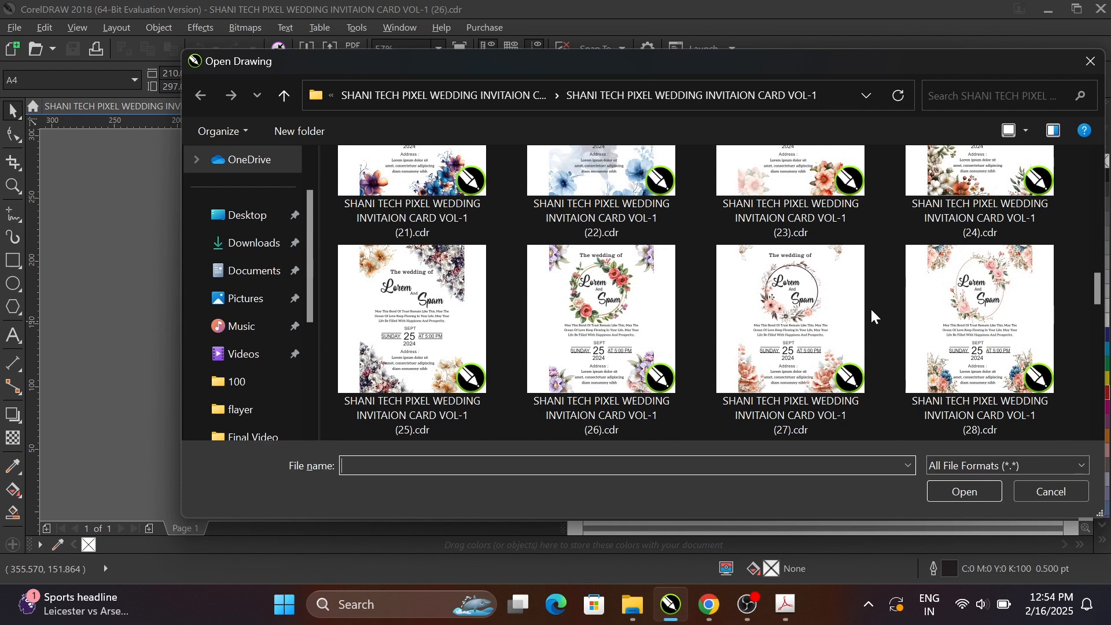
scroll(873, 315, down, 3)
scroll(870, 307, down, 3)
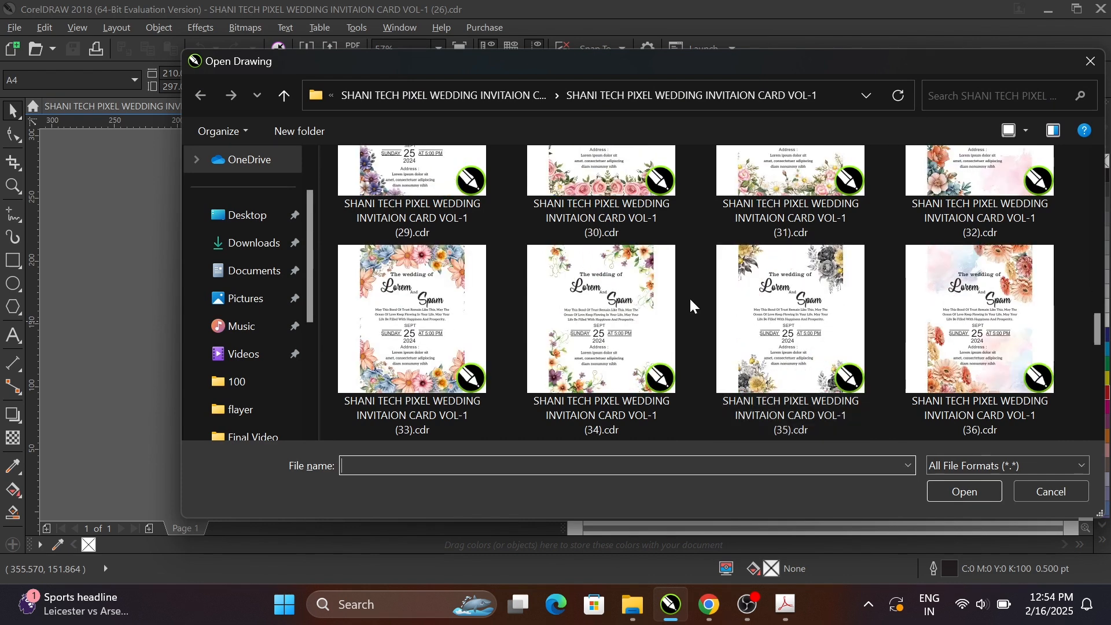
scroll(688, 300, down, 3)
scroll(848, 313, down, 3)
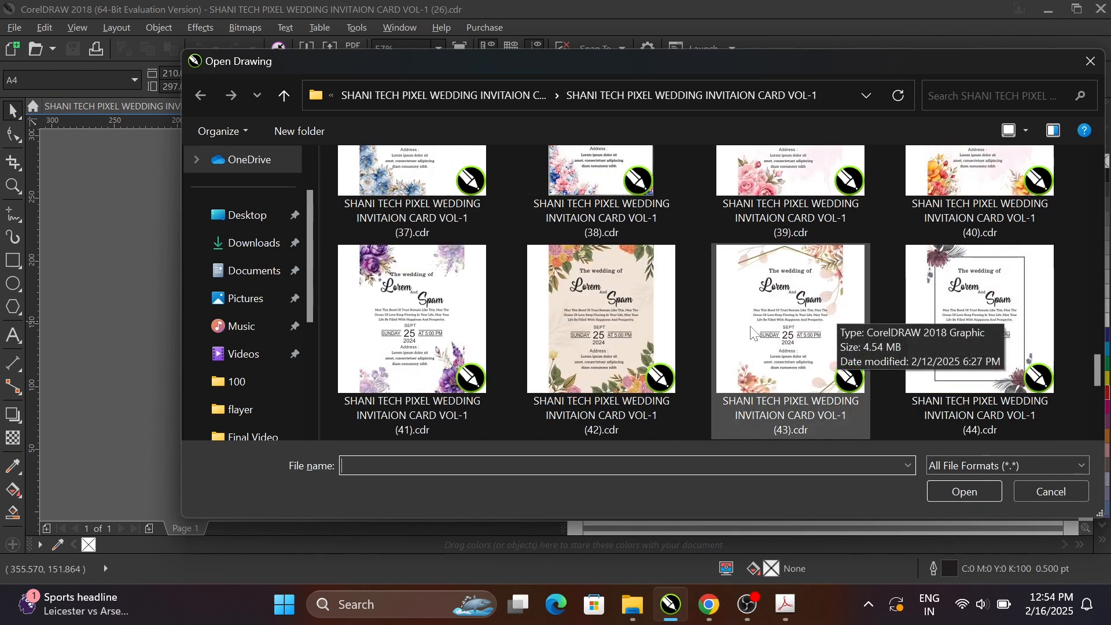
click(627, 331)
click(965, 529)
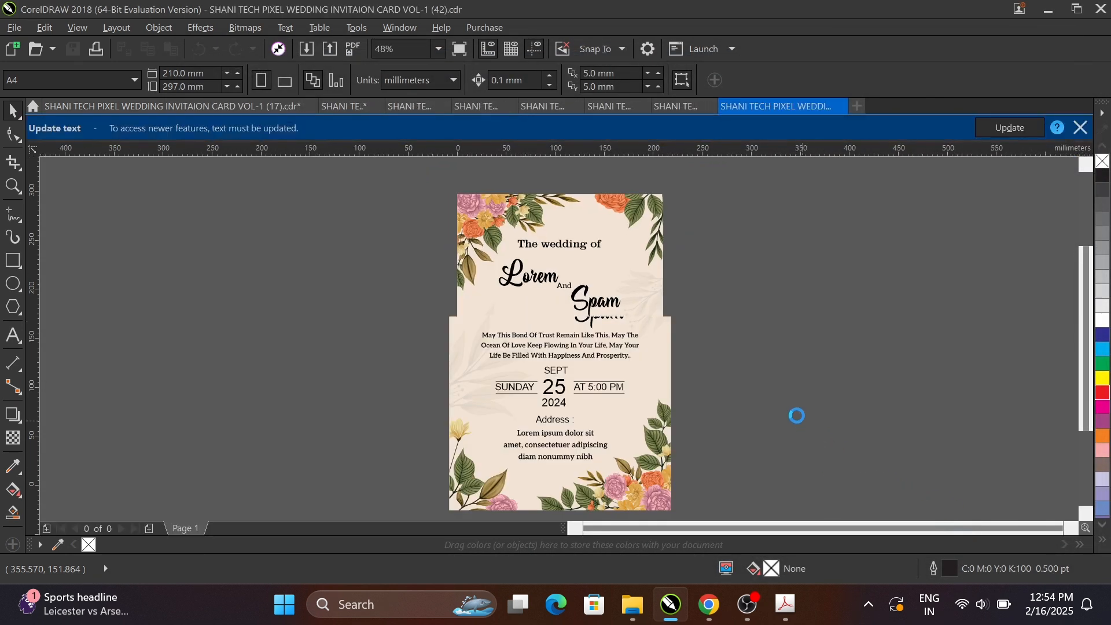
click(1081, 128)
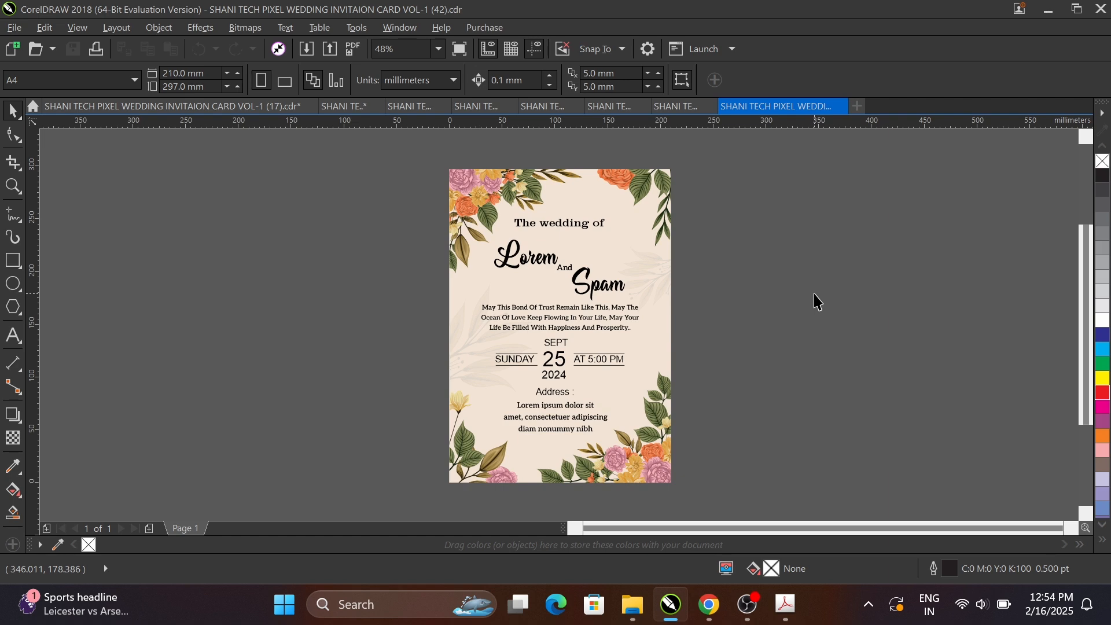
Fit the beige floral card (42) in view, preview it full screen, and return to the drawing.
key(F4)
key(F9)
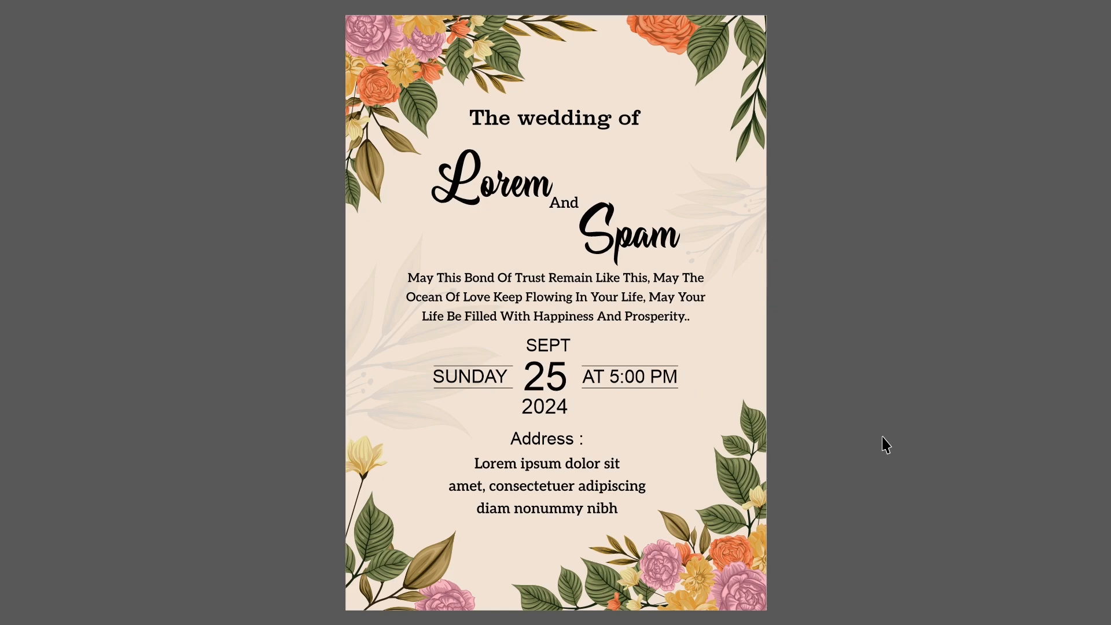
key(Escape)
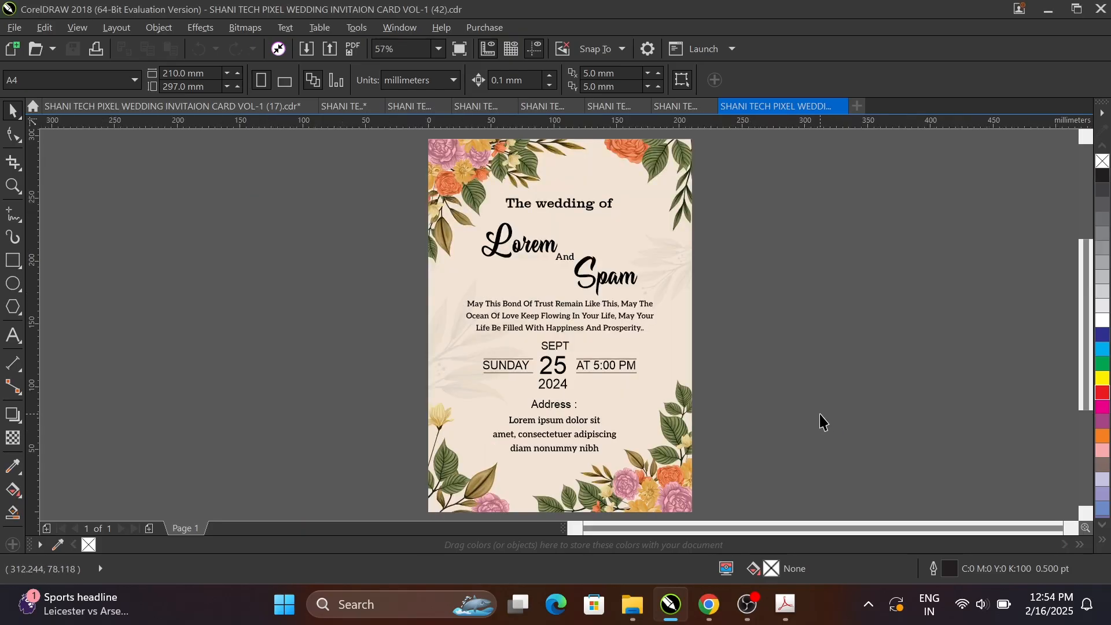
Open SHANI TECH PIXEL WEDDING INVITAION CARD VOL-1 (40).cdr from the card pack folder and dismiss the text update notice.
key(ctrl+o)
scroll(816, 379, down, 5)
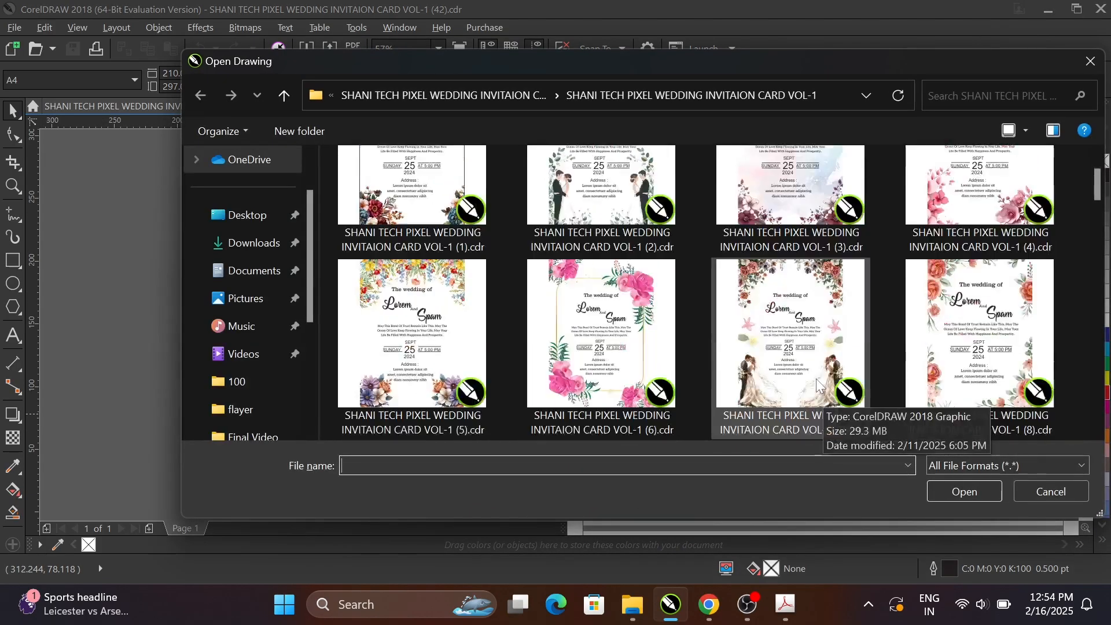
scroll(762, 346, down, 3)
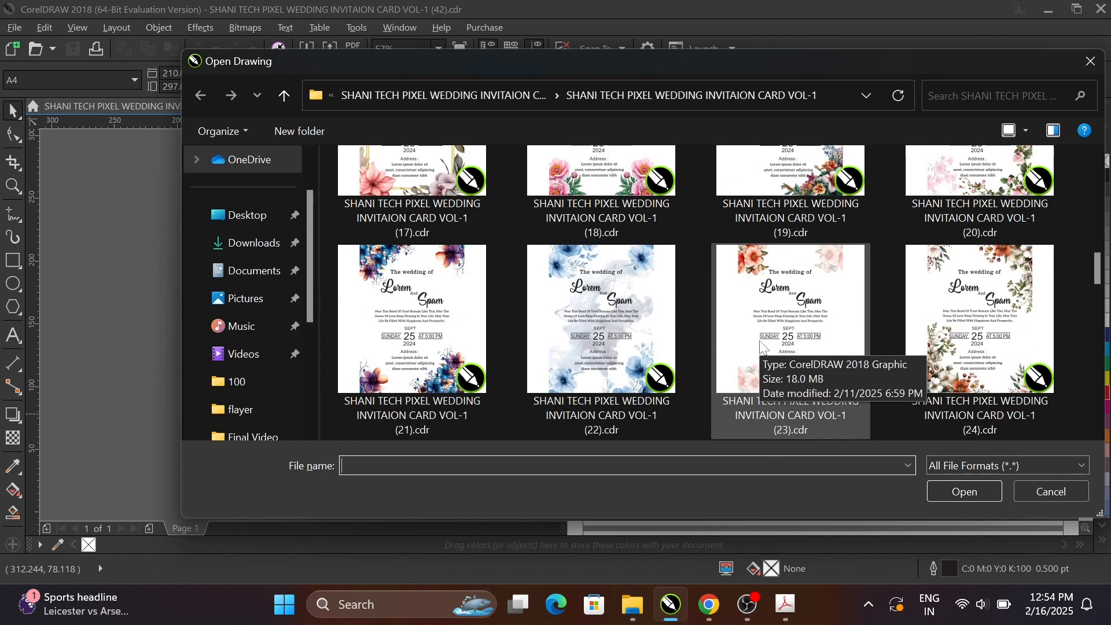
scroll(814, 314, down, 5)
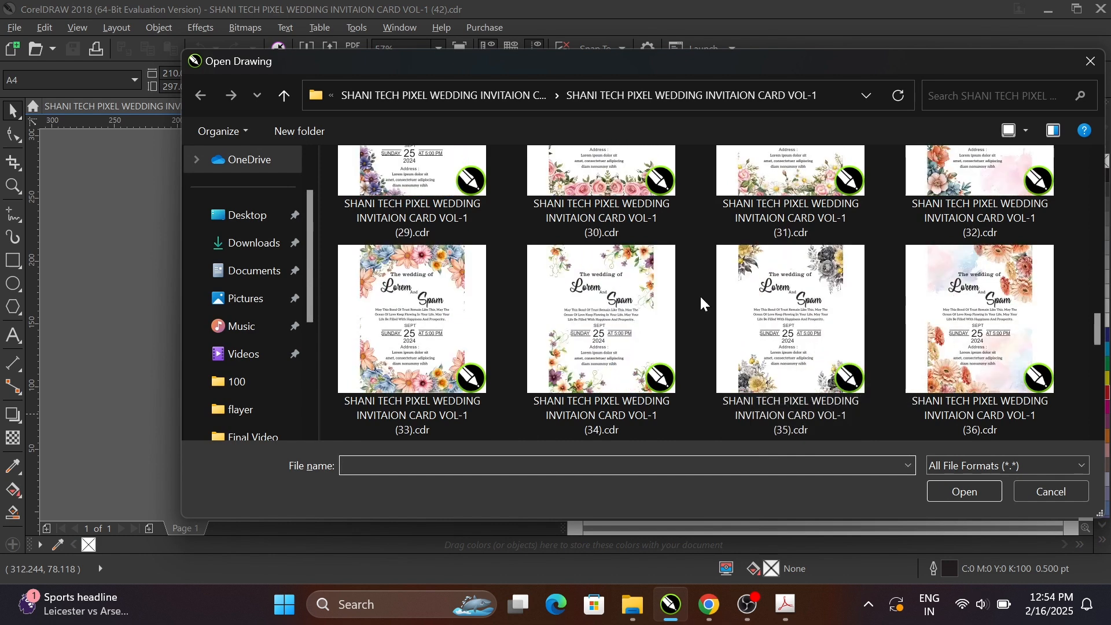
scroll(742, 294, down, 1)
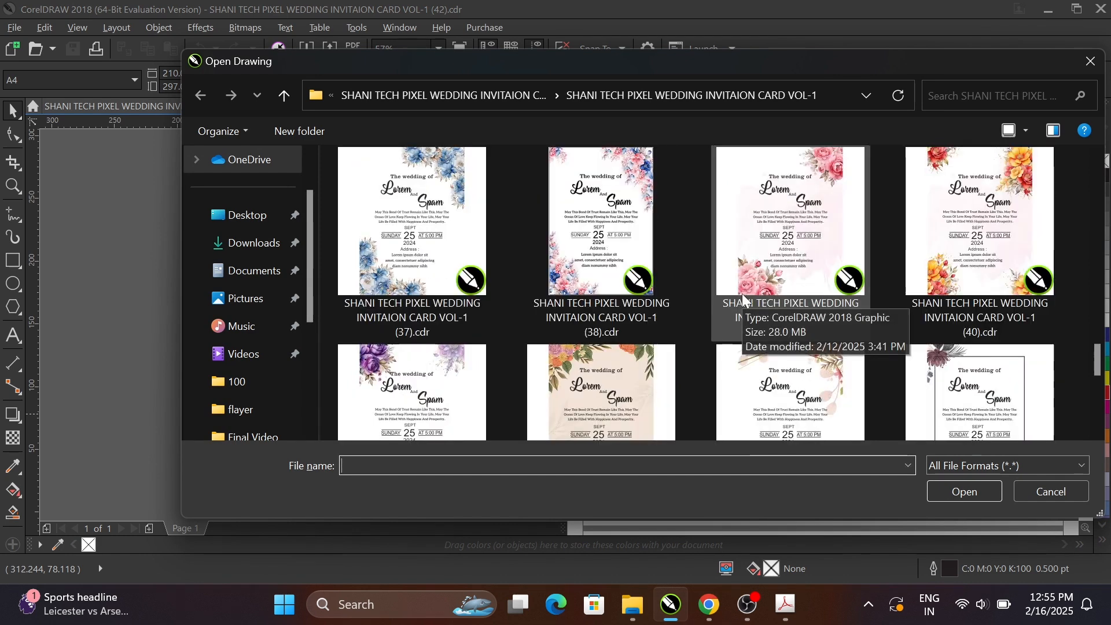
click(978, 268)
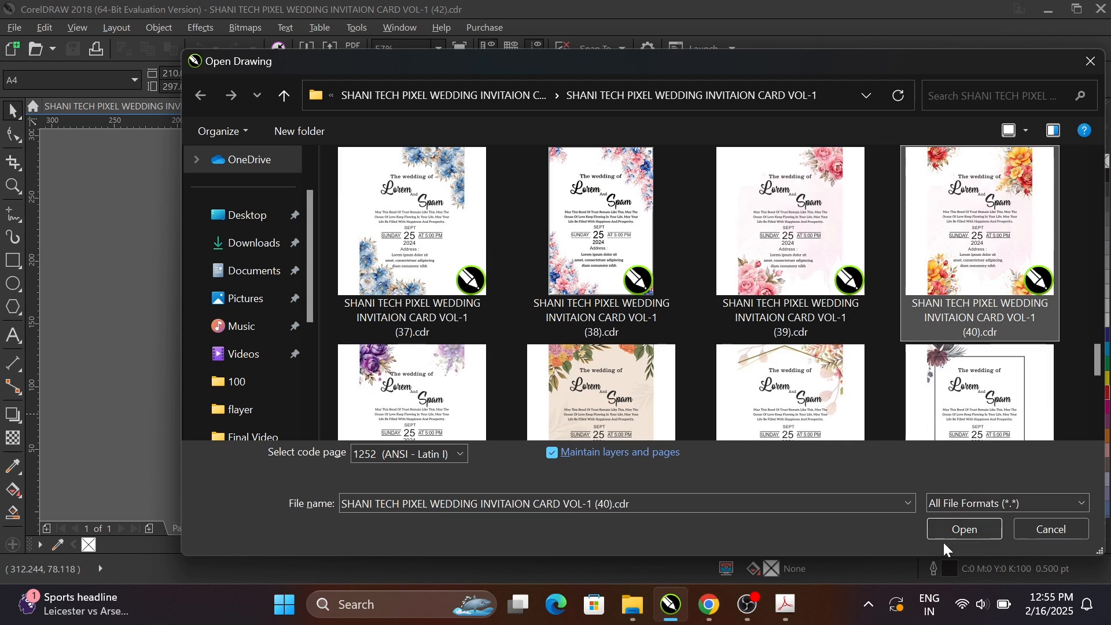
click(970, 532)
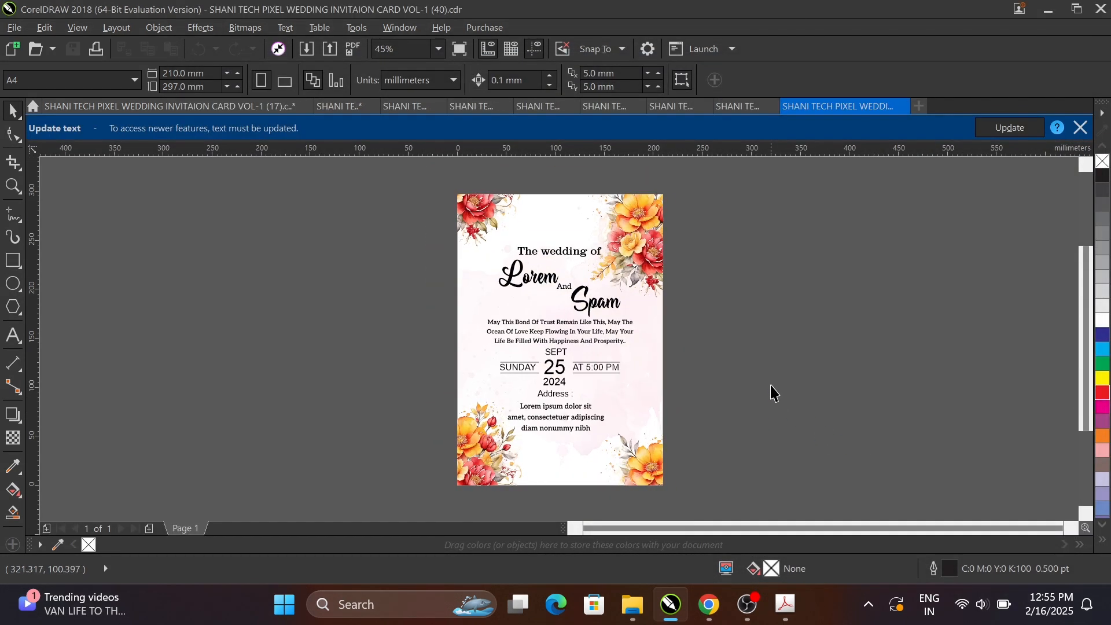
click(1080, 128)
Fit the red and yellow floral card (40) in view, preview it full screen, and return to the drawing.
scroll(730, 349, up, 1)
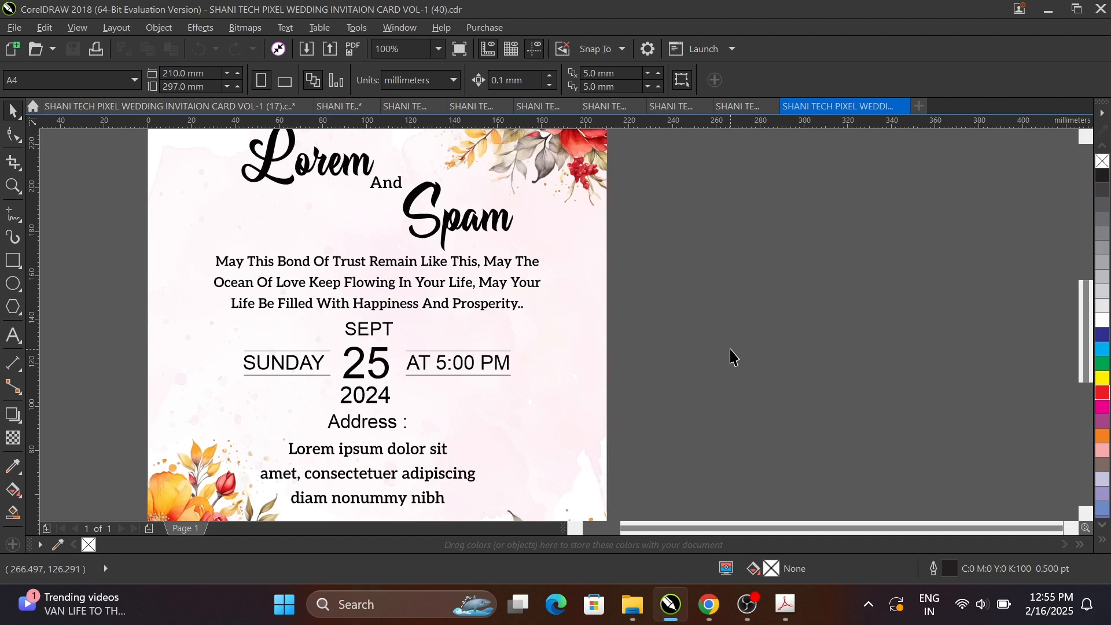
scroll(730, 349, down, 1)
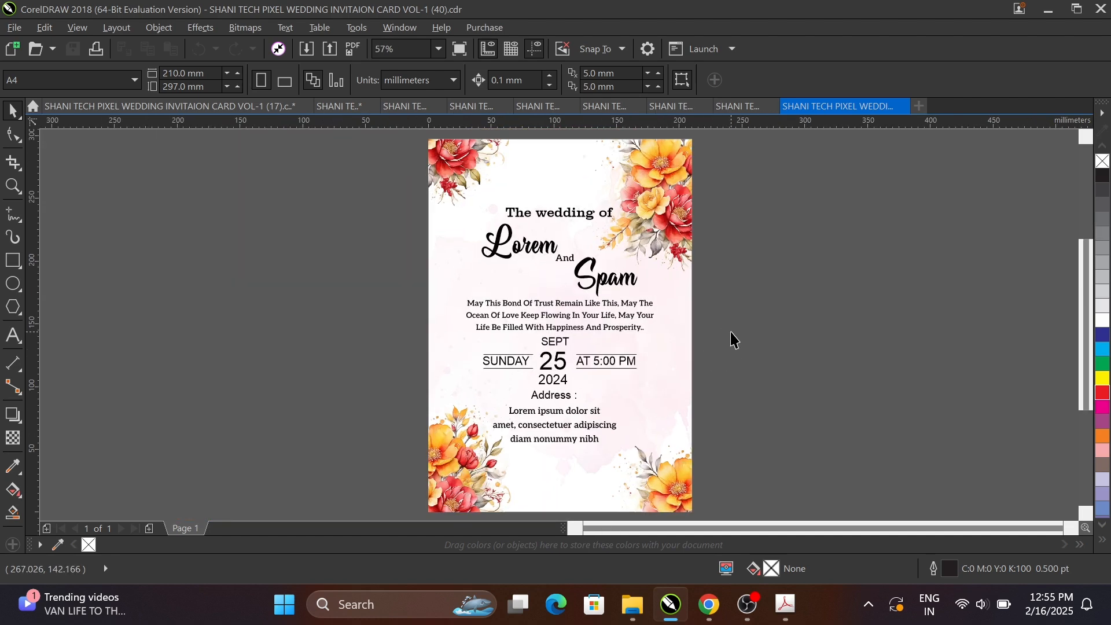
key(F9)
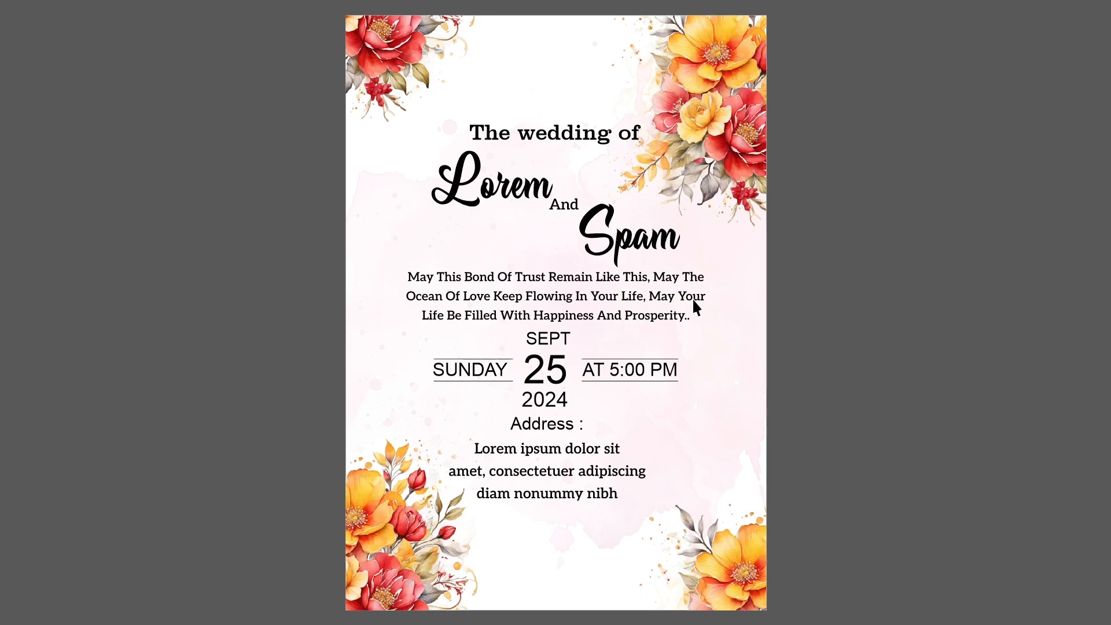
click(862, 356)
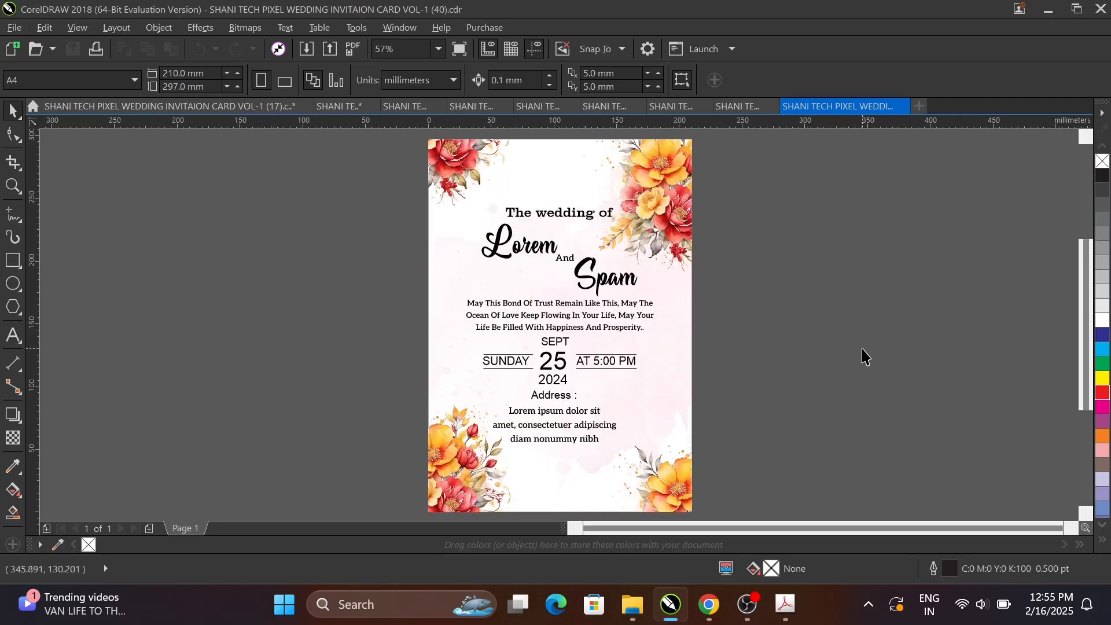
Open SHANI TECH PIXEL WEDDING INVITAION CARD VOL-1 (45).cdr from the card pack folder and dismiss the text update notice.
key(ctrl+o)
scroll(832, 317, down, 5)
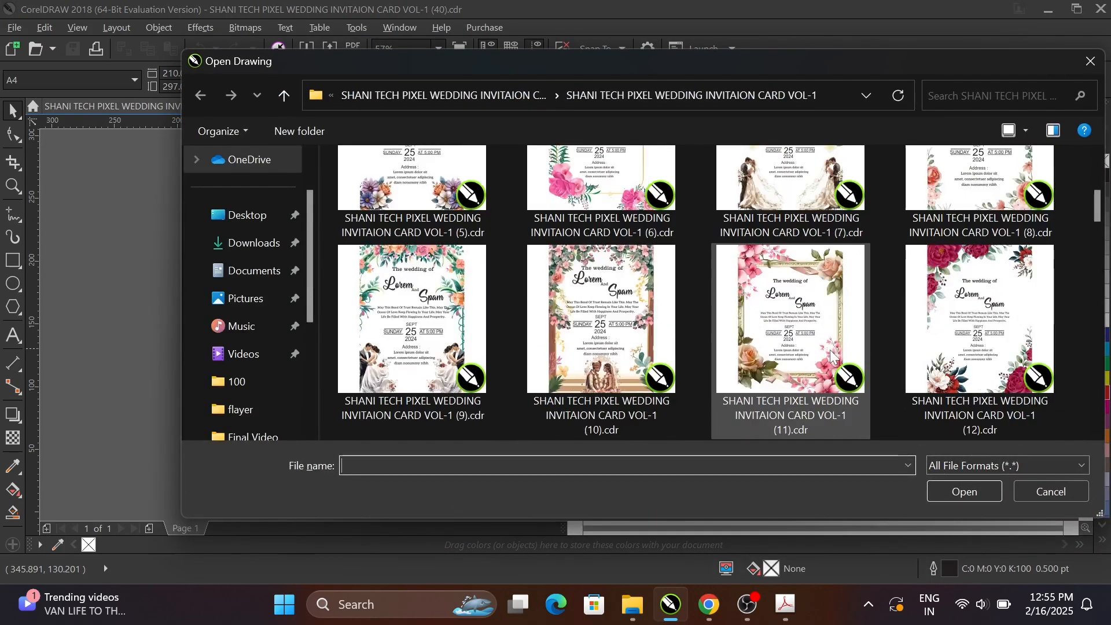
scroll(830, 350, down, 2)
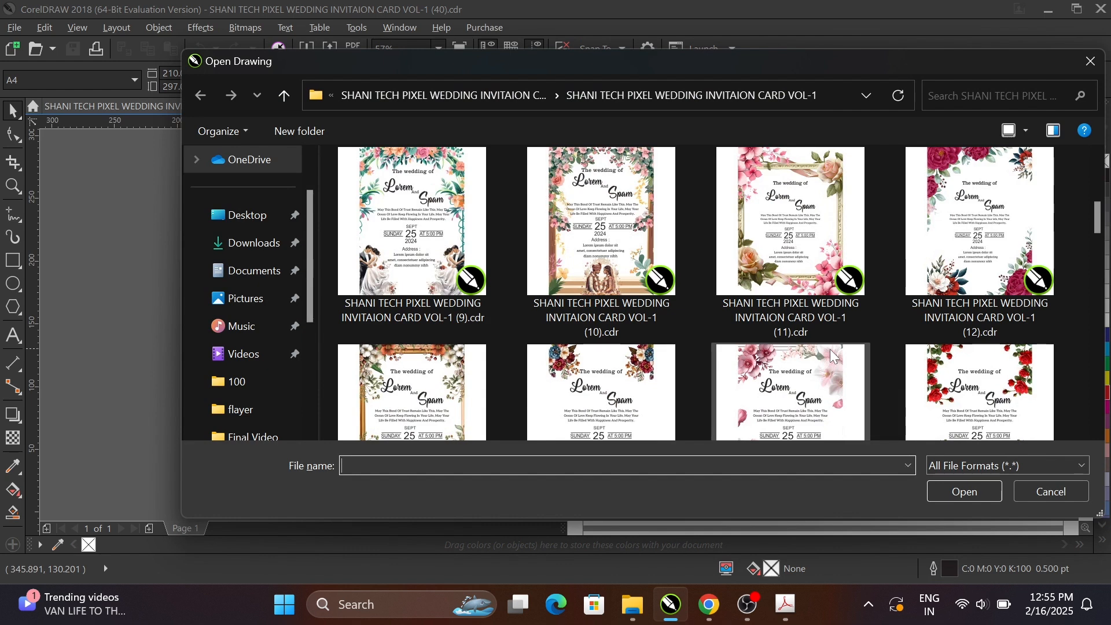
scroll(829, 349, down, 8)
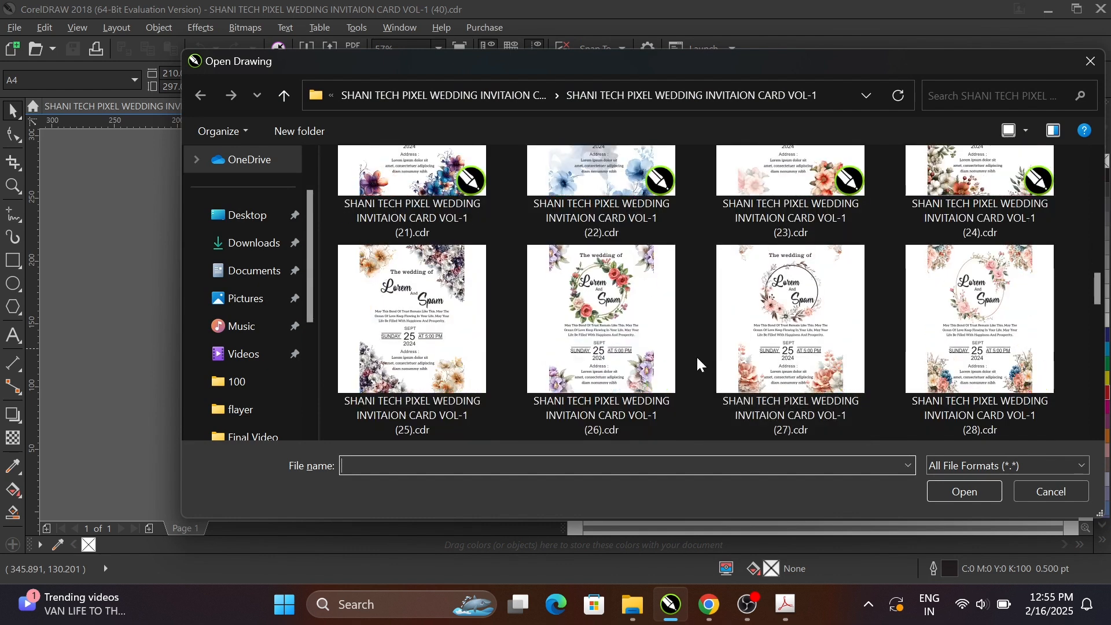
scroll(700, 356, down, 8)
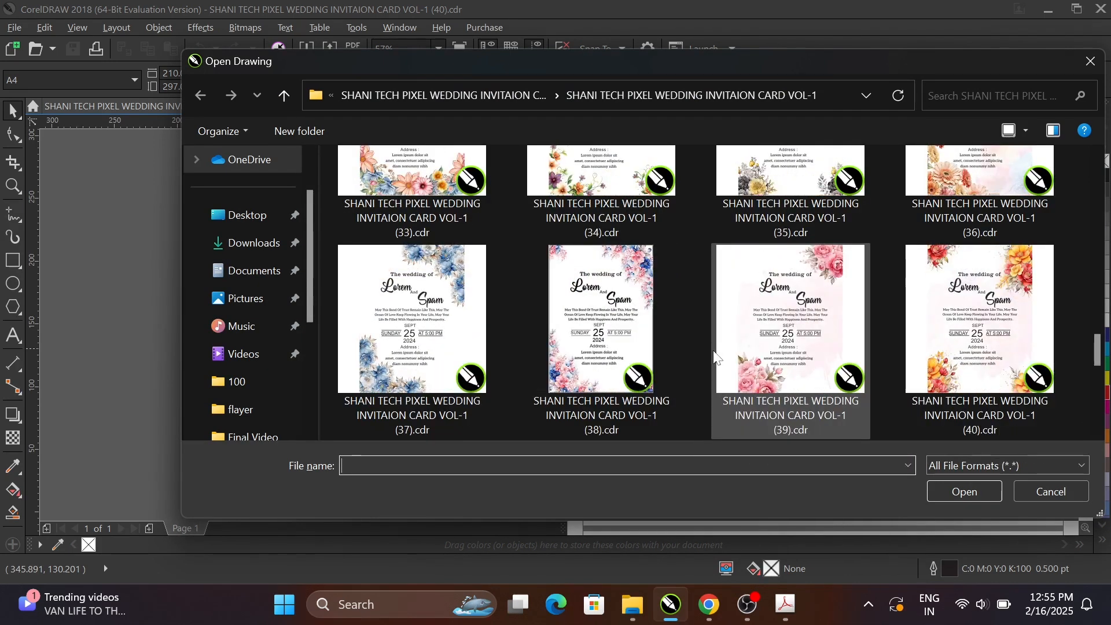
scroll(716, 356, down, 6)
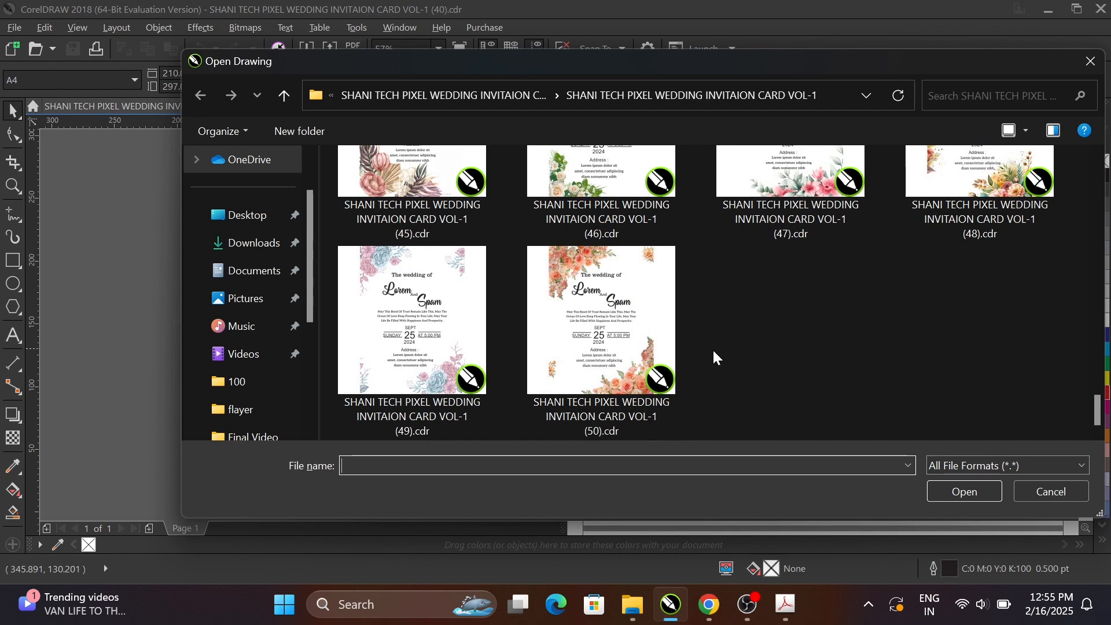
scroll(717, 357, up, 1)
click(425, 283)
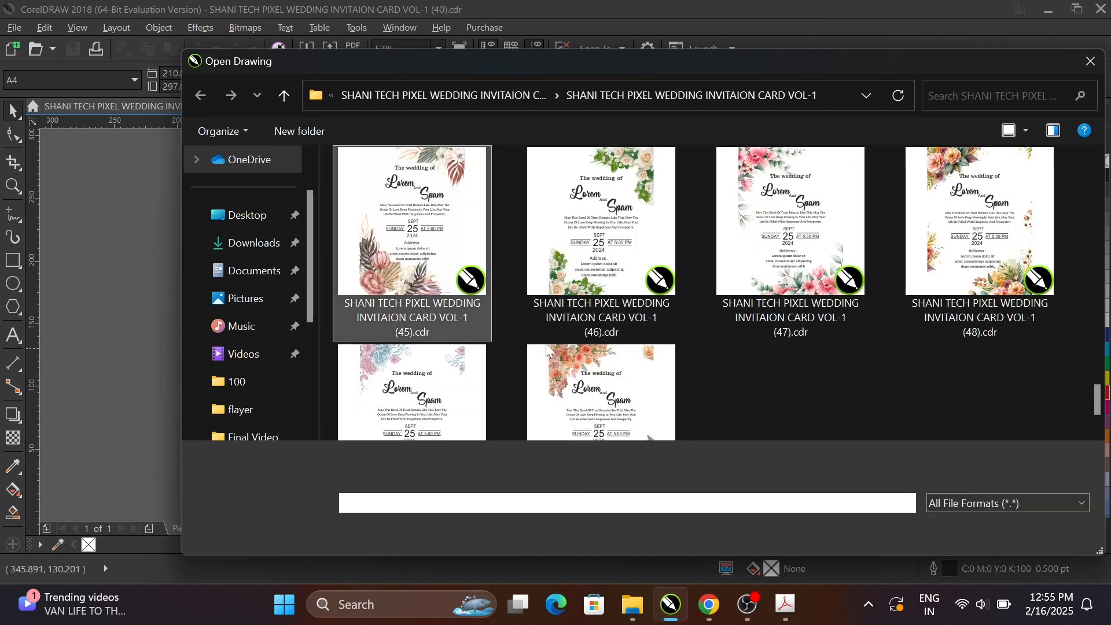
click(984, 531)
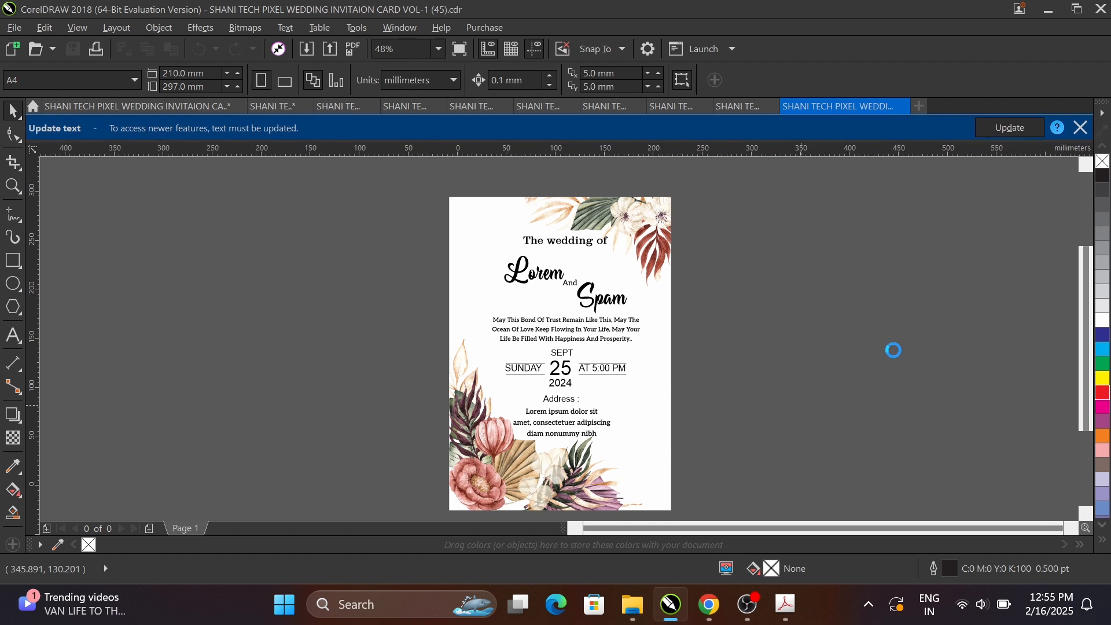
click(1080, 128)
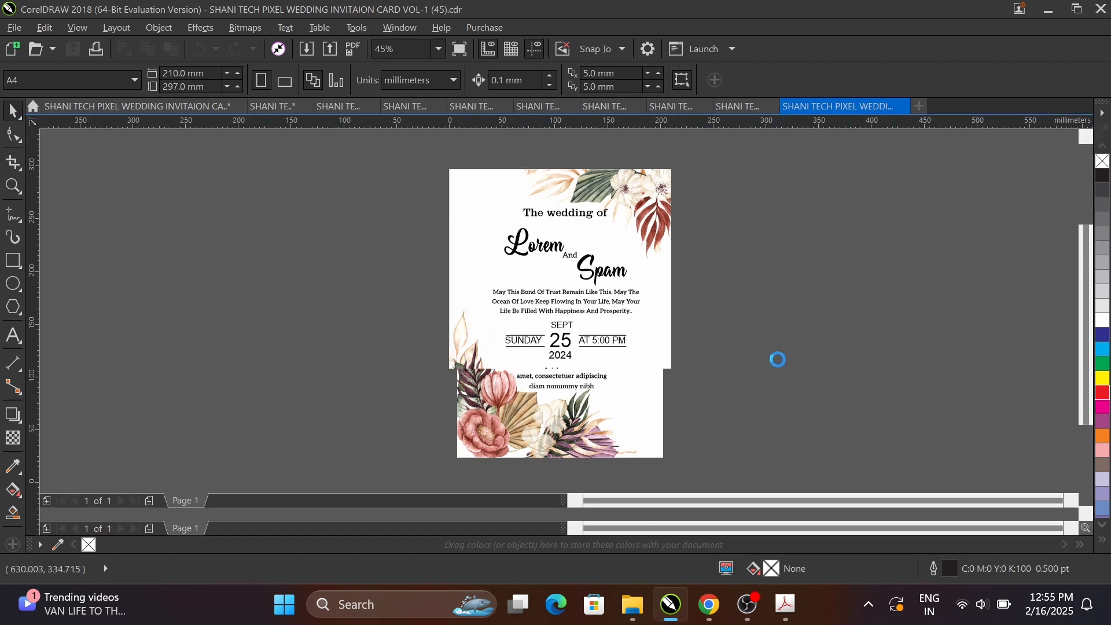